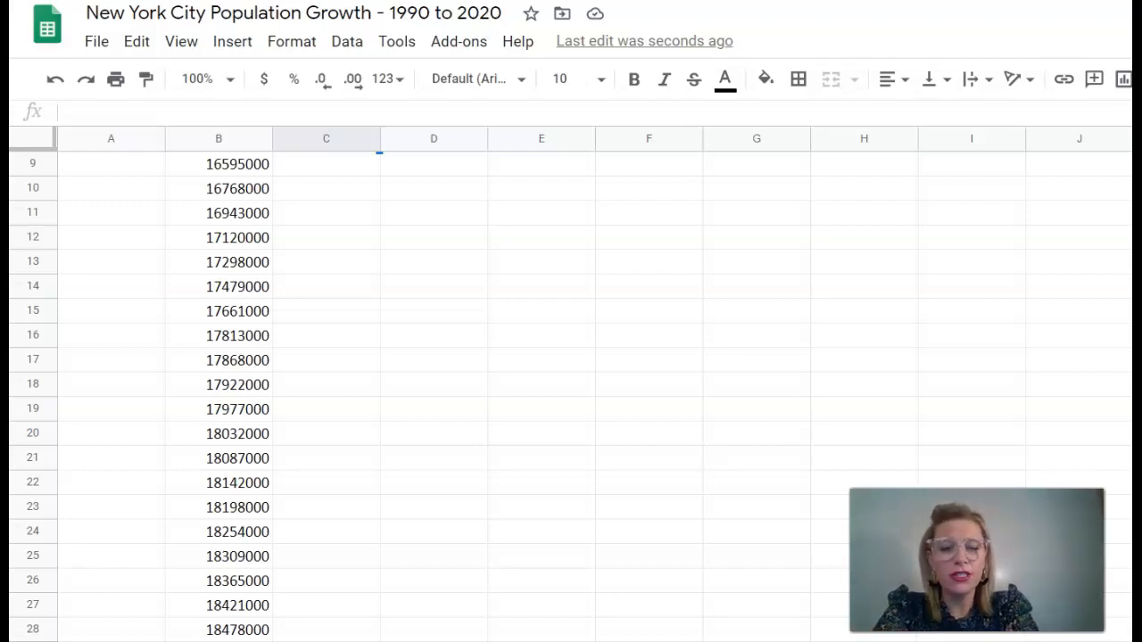
# Step: Enter the title "New York City Population Growth 1990 - 2020" in cell A4, above the Year header
pyautogui.scroll(3, 548, 540)
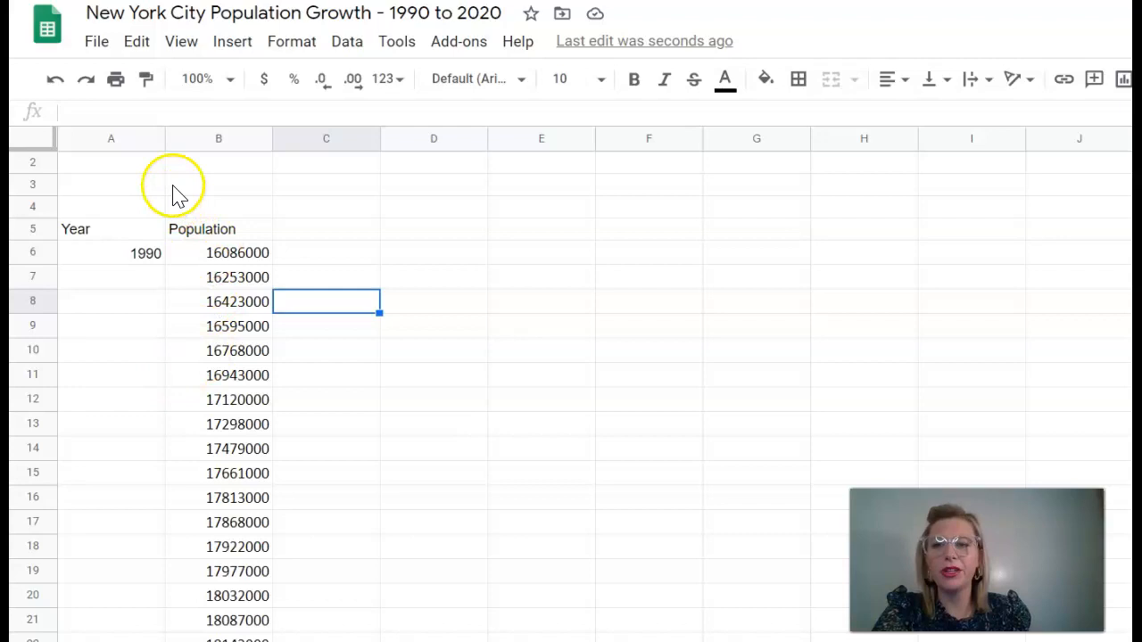
pyautogui.doubleClick(133, 207)
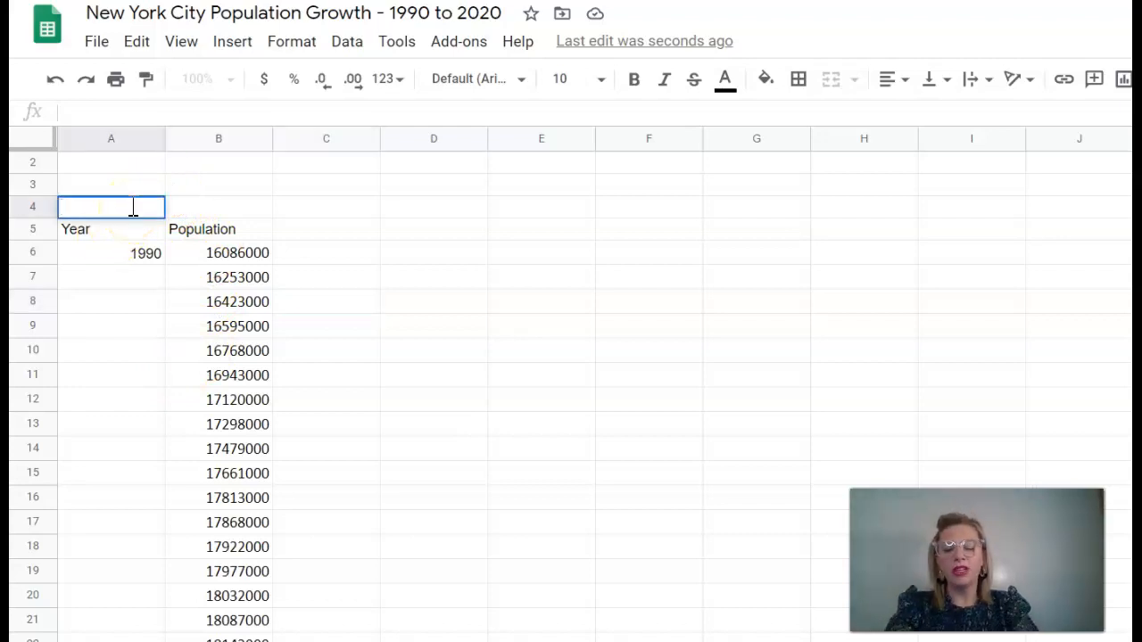
pyautogui.write('New ')
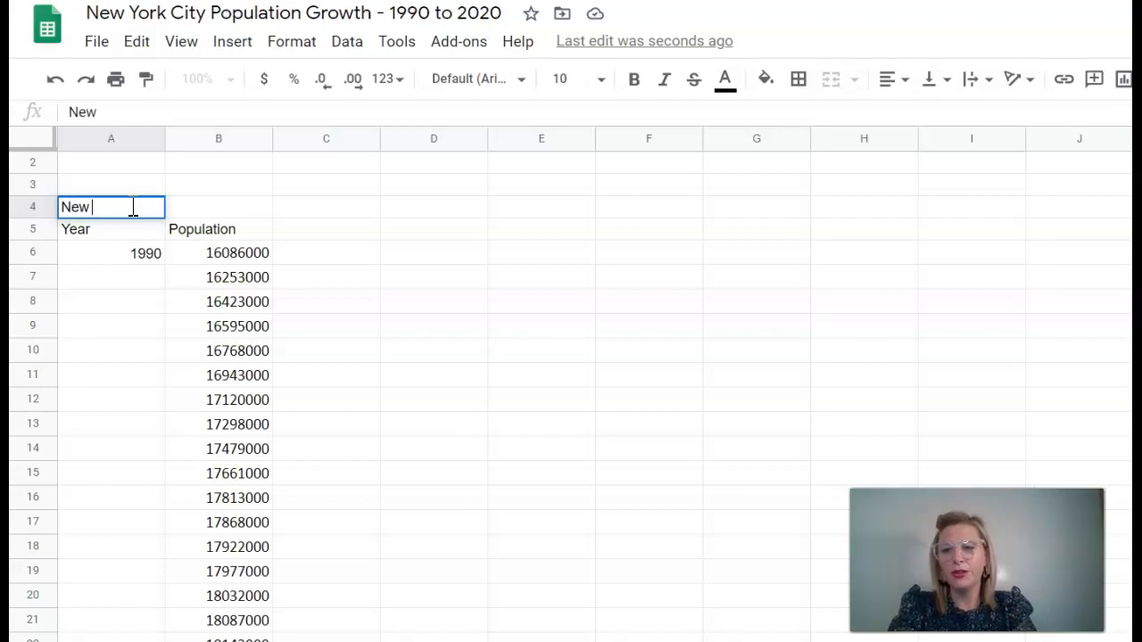
pyautogui.write('York City ')
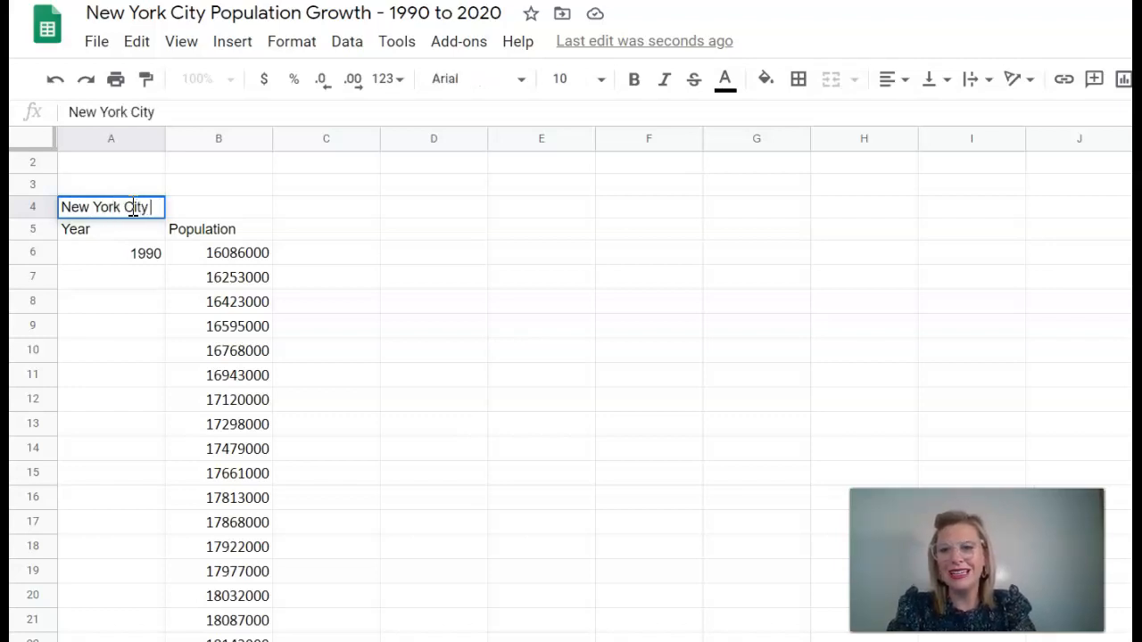
pyautogui.write('Population Gr')
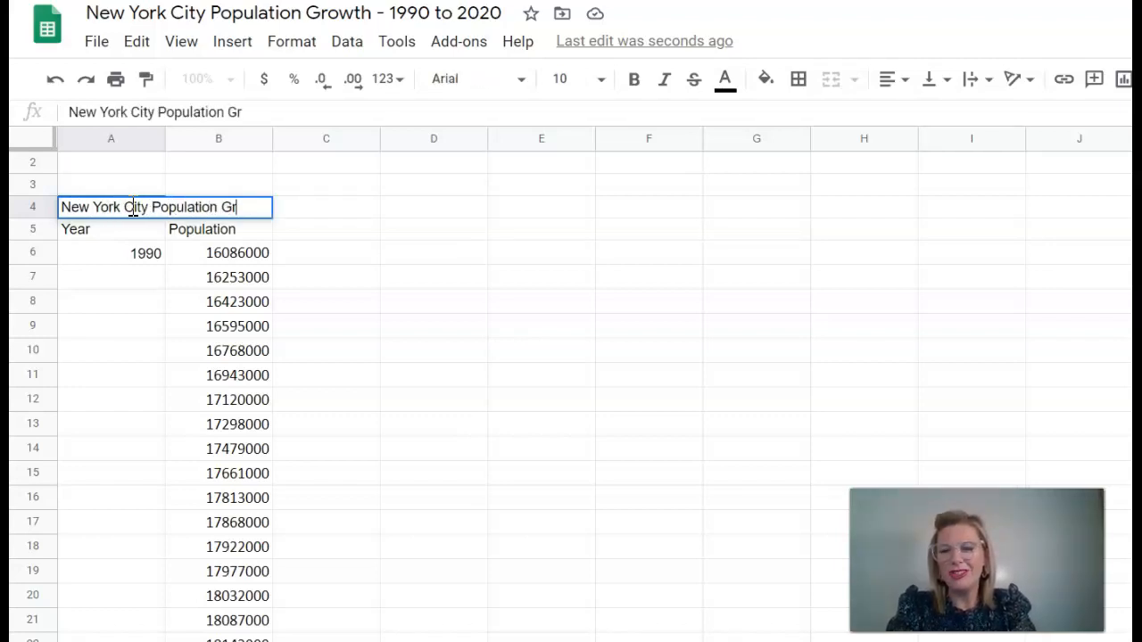
pyautogui.write('owth 1990 - 2020')
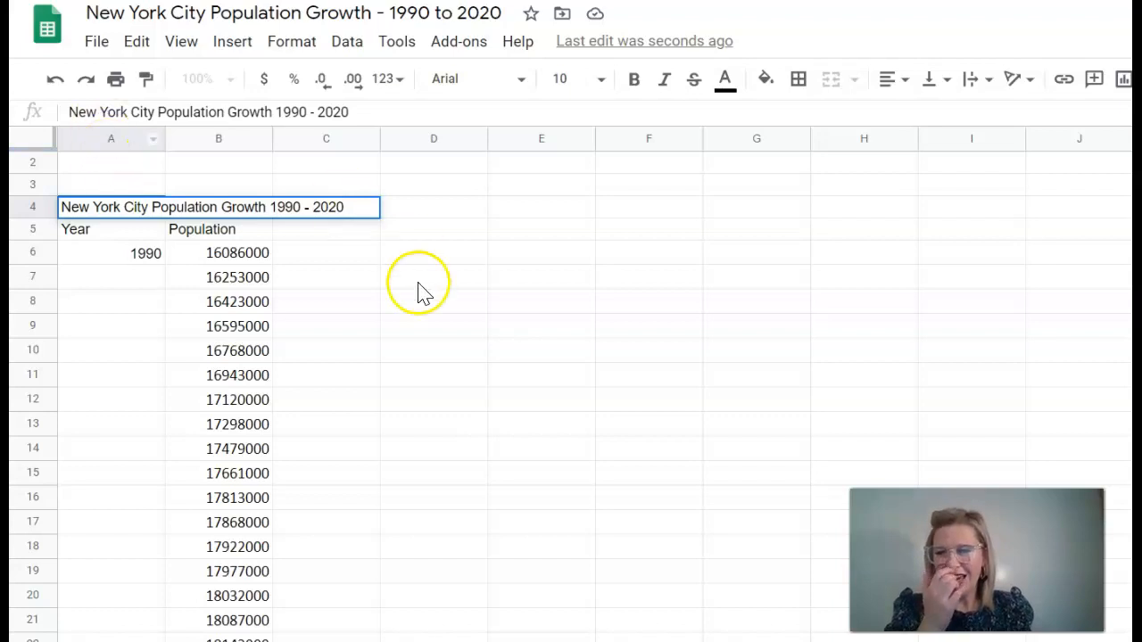
pyautogui.click(451, 308)
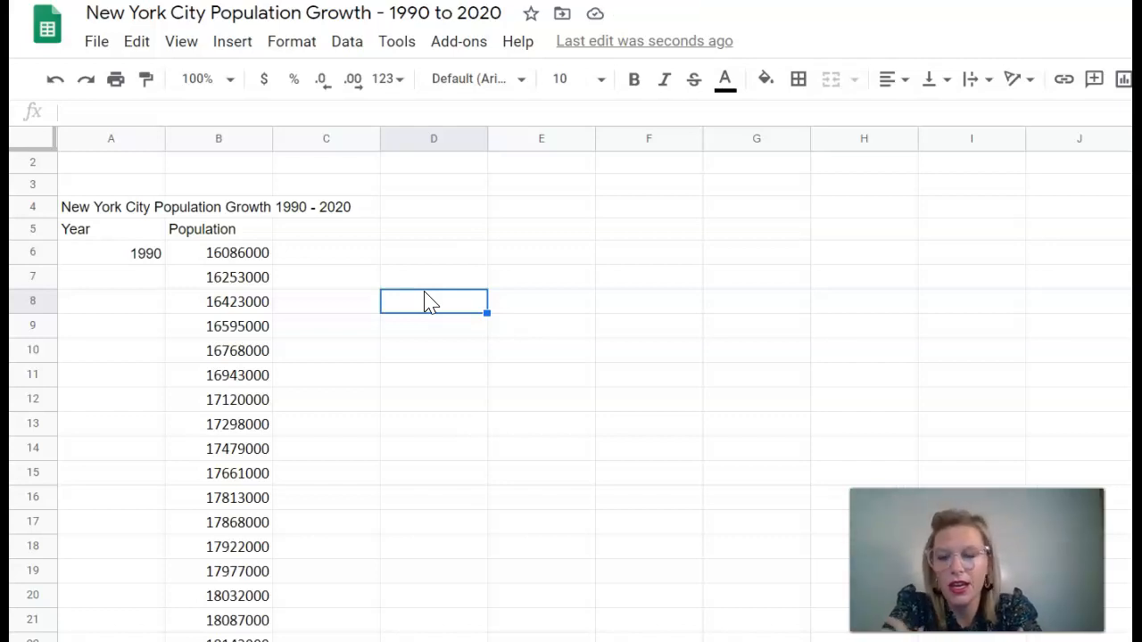
# Step: Enter the years 1991 and 1992 in cells A7 and A8 of the Year column
pyautogui.click(114, 287)
pyautogui.press('Return')
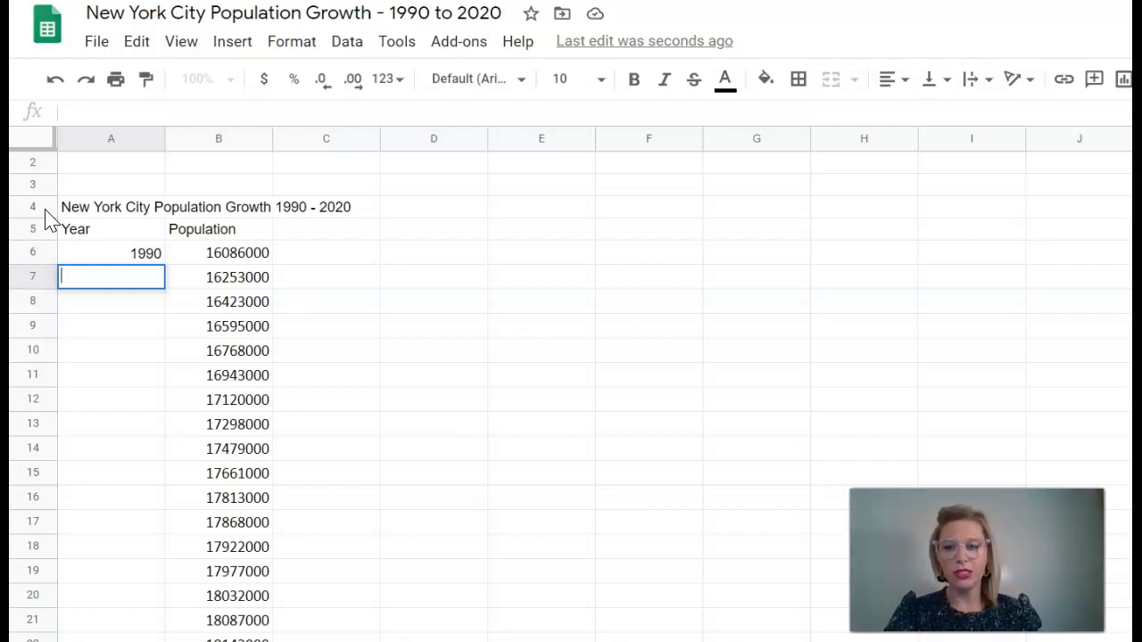
pyautogui.press('Return')
pyautogui.write('1992')
pyautogui.press('Return')
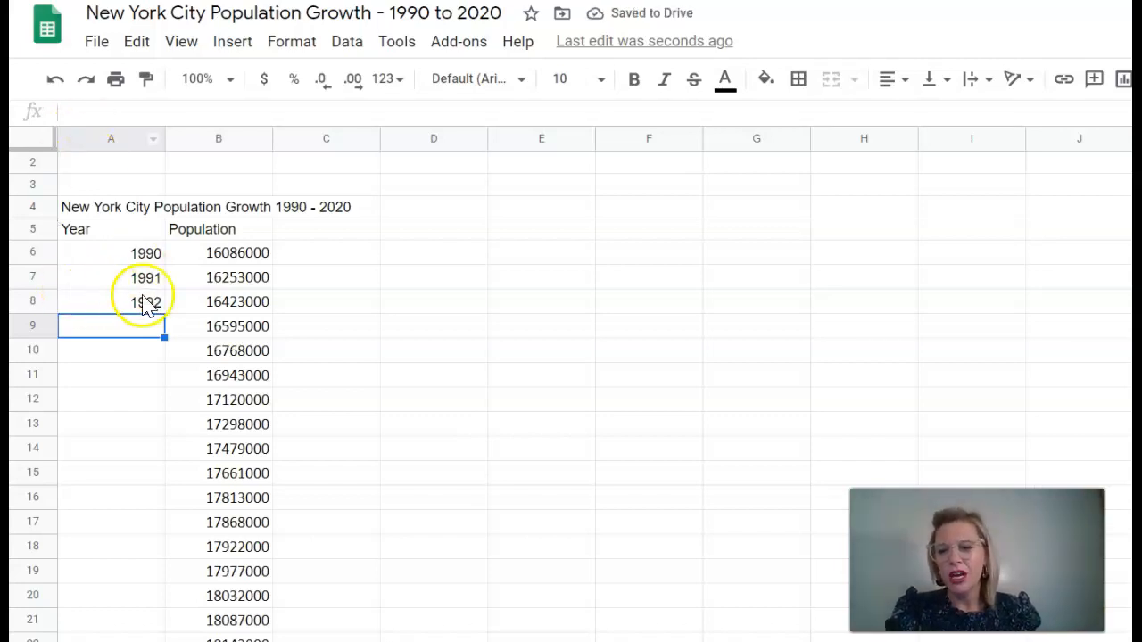
# Step: Extend the 1990–1992 year series down column A through 2020 in row 36
pyautogui.moveTo(137, 255); pyautogui.dragTo(152, 413)
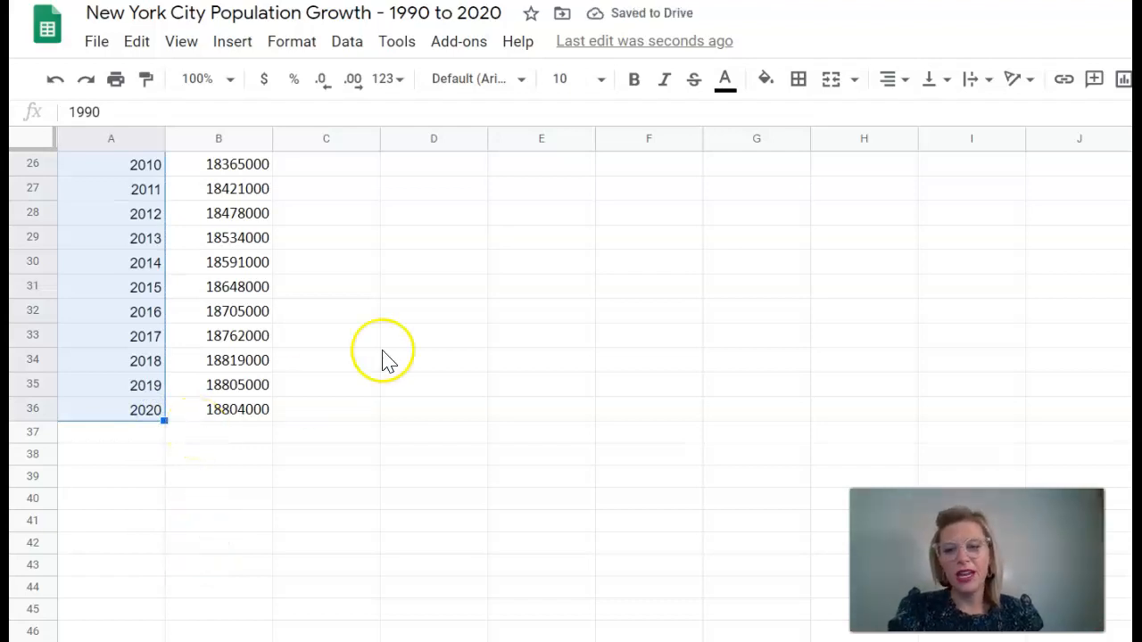
pyautogui.scroll(5, 460, 498)
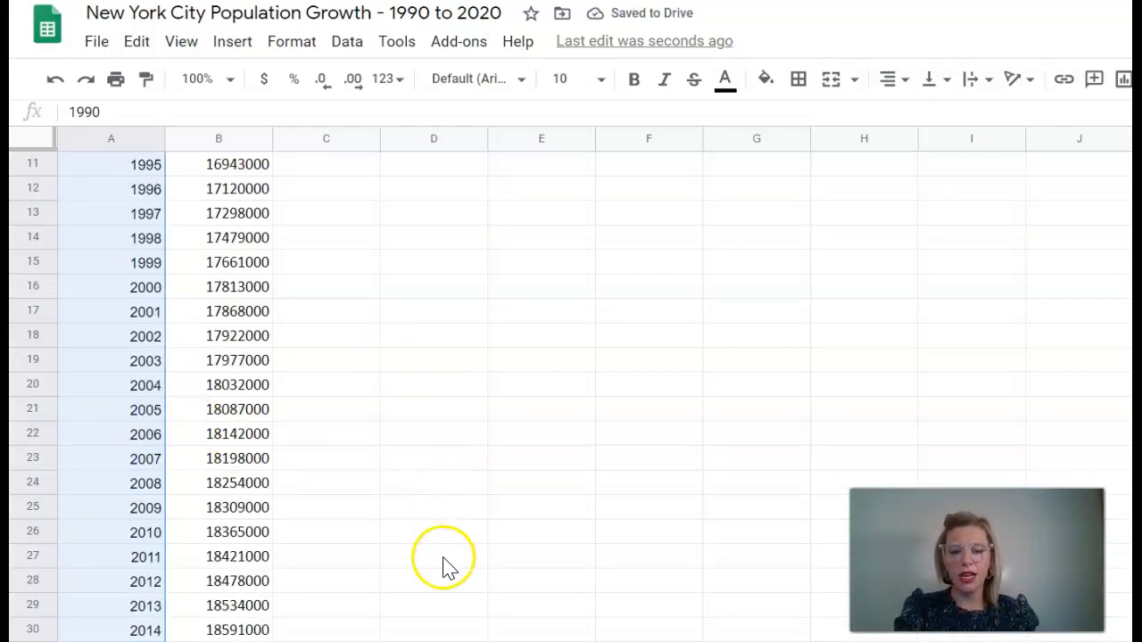
pyautogui.scroll(3, 277, 191)
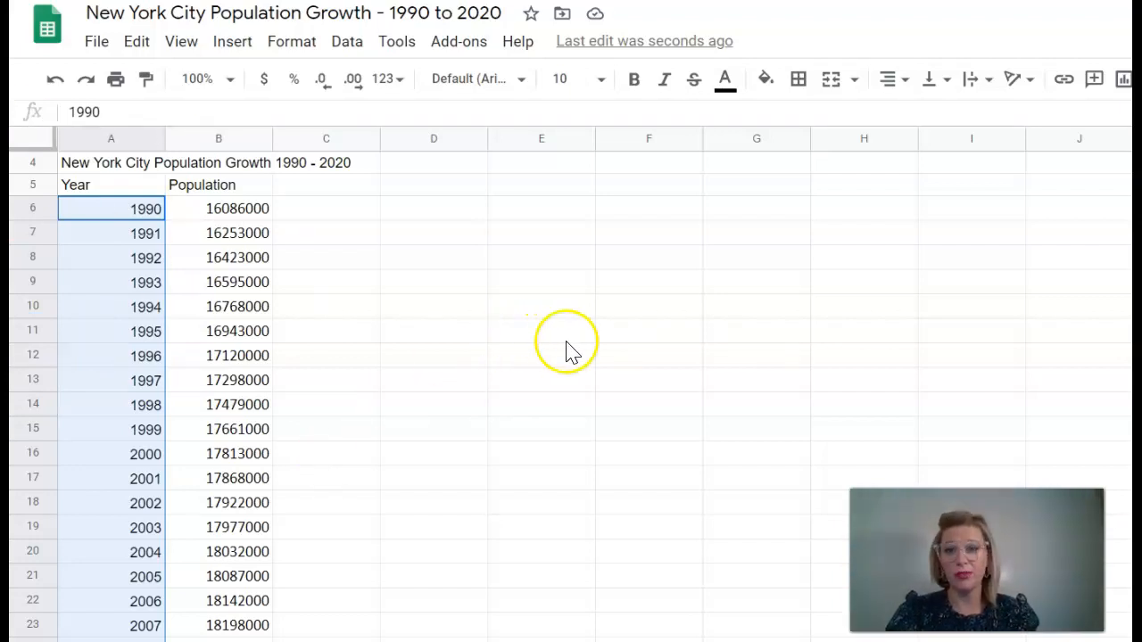
pyautogui.click(570, 413)
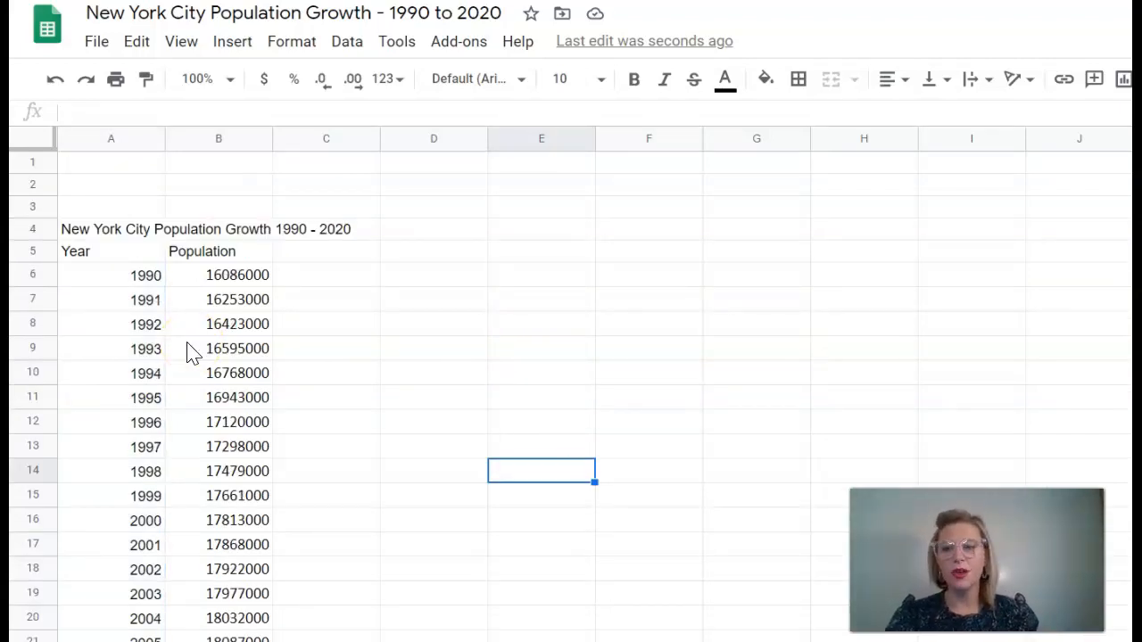
# Step: Set the font of the title and data in A4:C36 to Oswald at size 12
pyautogui.click(153, 235)
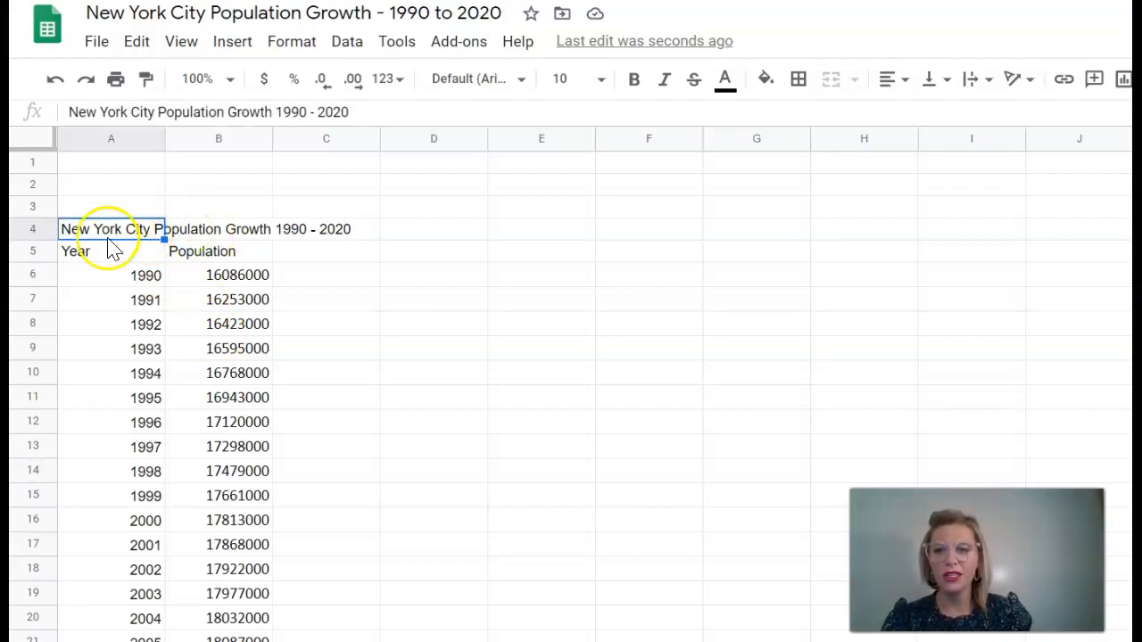
pyautogui.moveTo(118, 239); pyautogui.dragTo(339, 452)
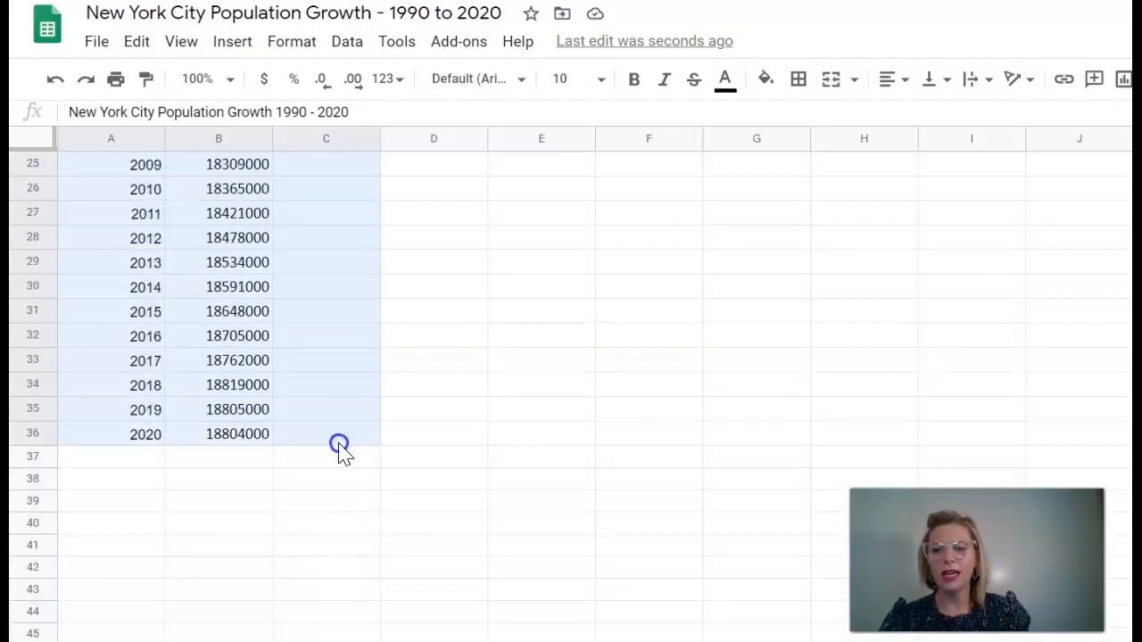
pyautogui.click(521, 80)
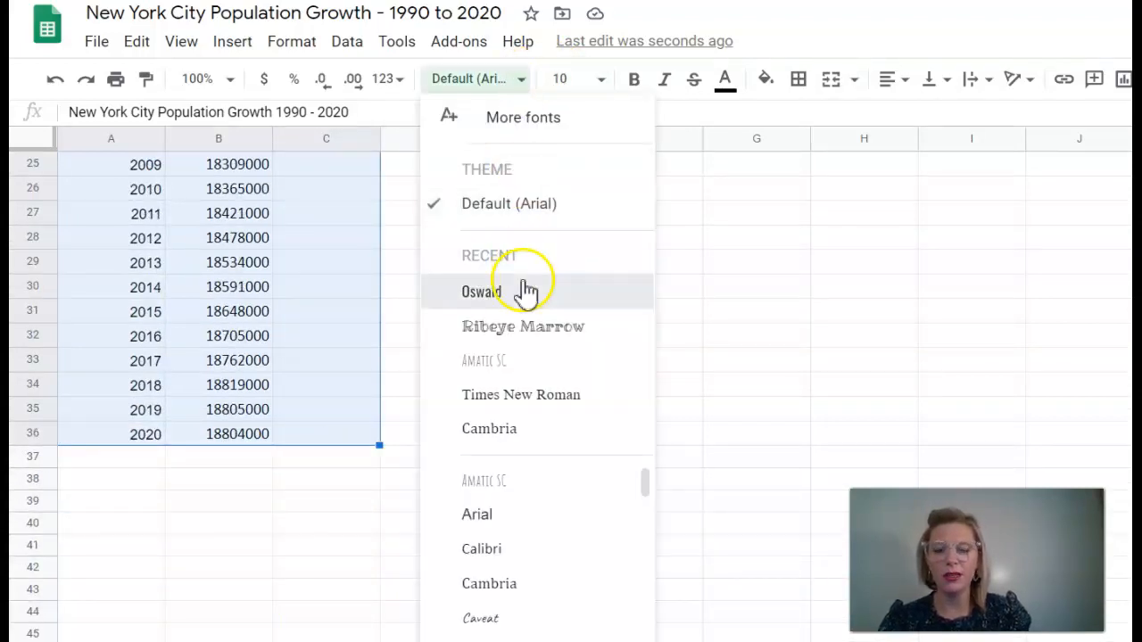
pyautogui.click(524, 291)
pyautogui.scroll(6, 523, 365)
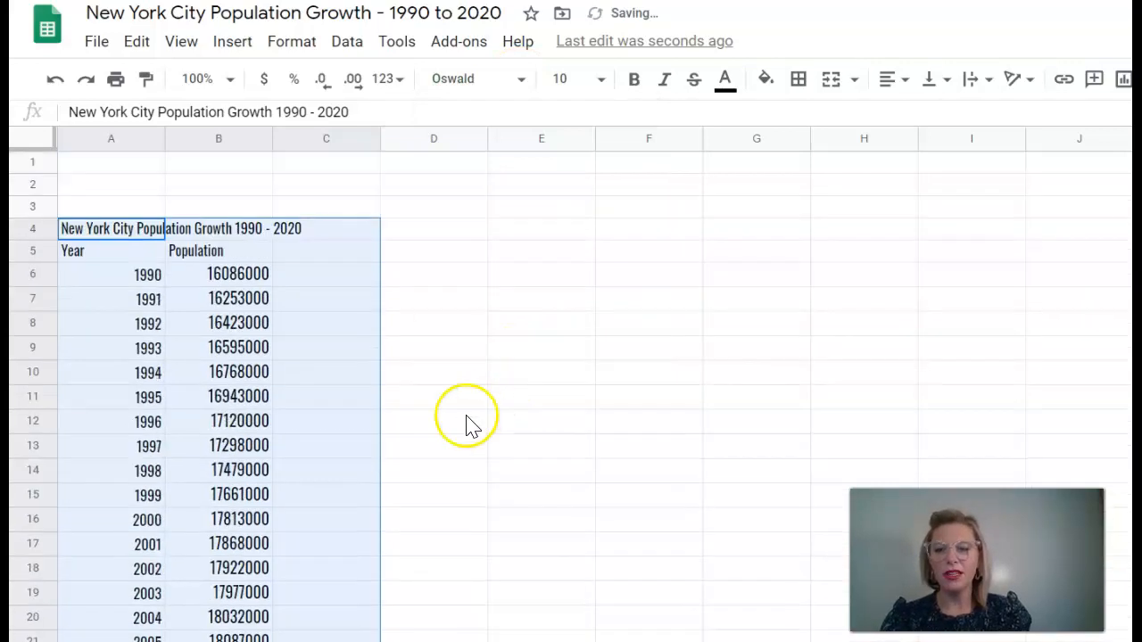
pyautogui.click(602, 81)
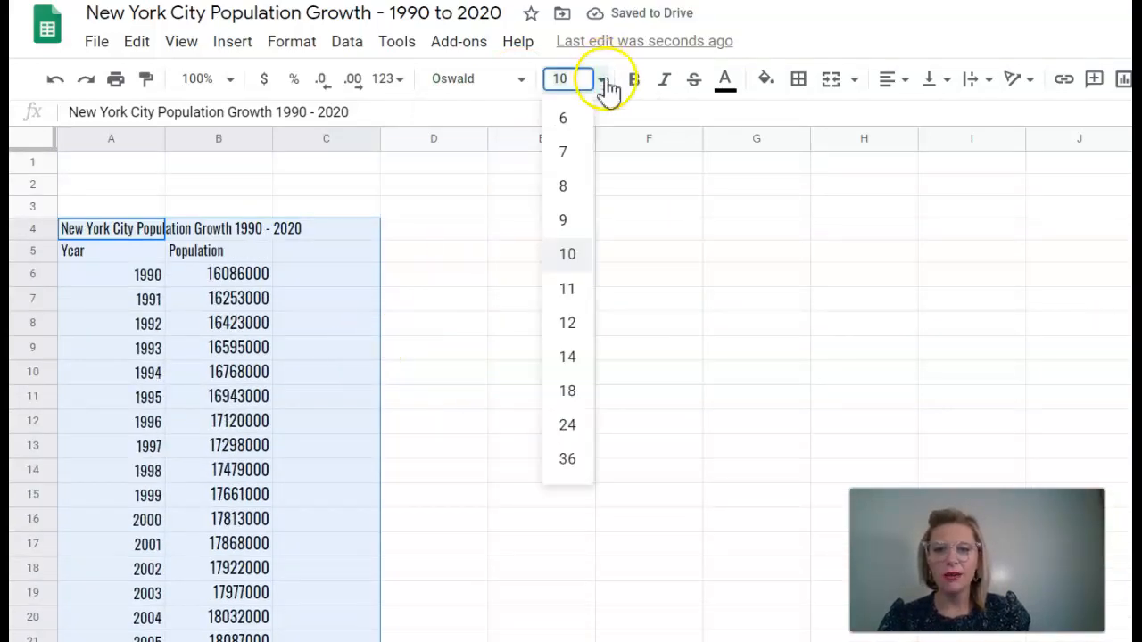
pyautogui.click(580, 323)
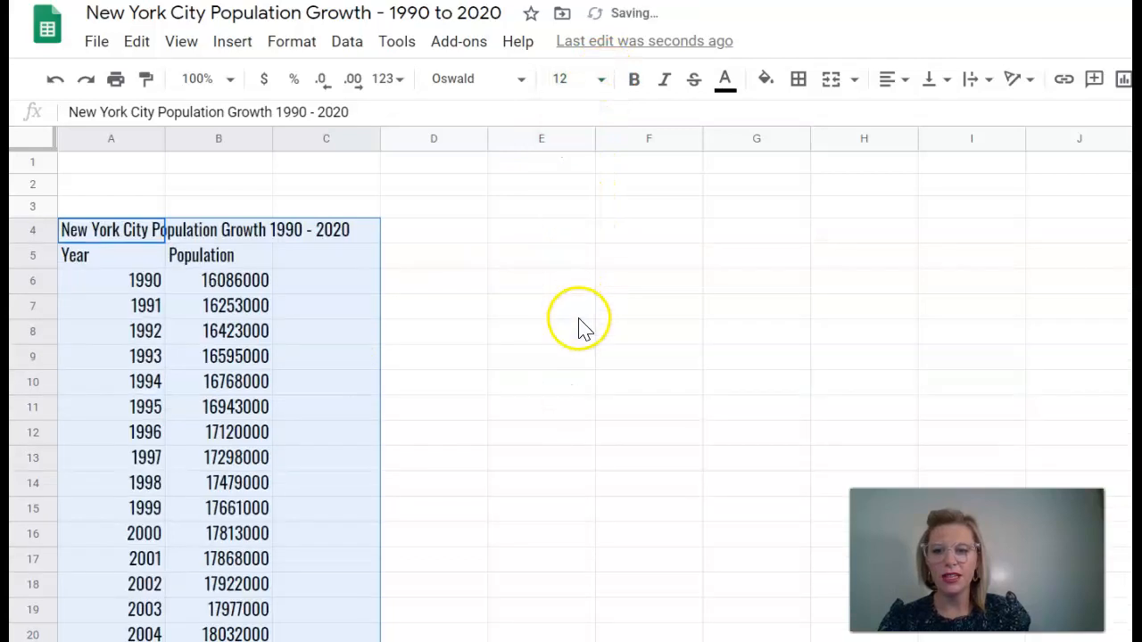
pyautogui.click(669, 357)
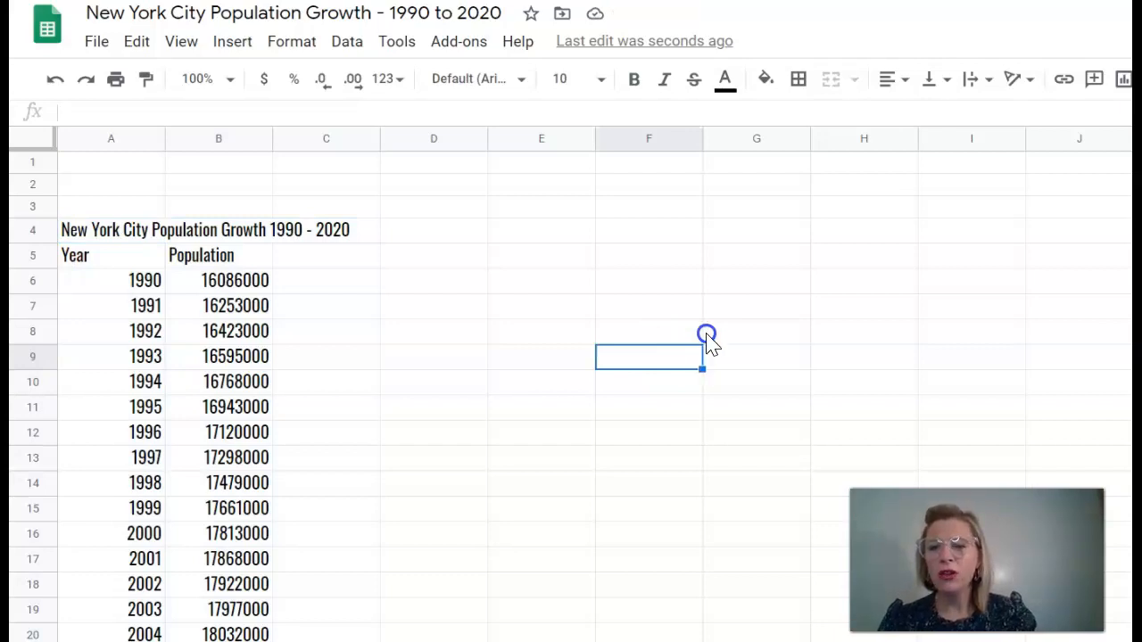
# Step: Make the title and the column headers in A4:C5 bold
pyautogui.moveTo(128, 230); pyautogui.dragTo(287, 255)
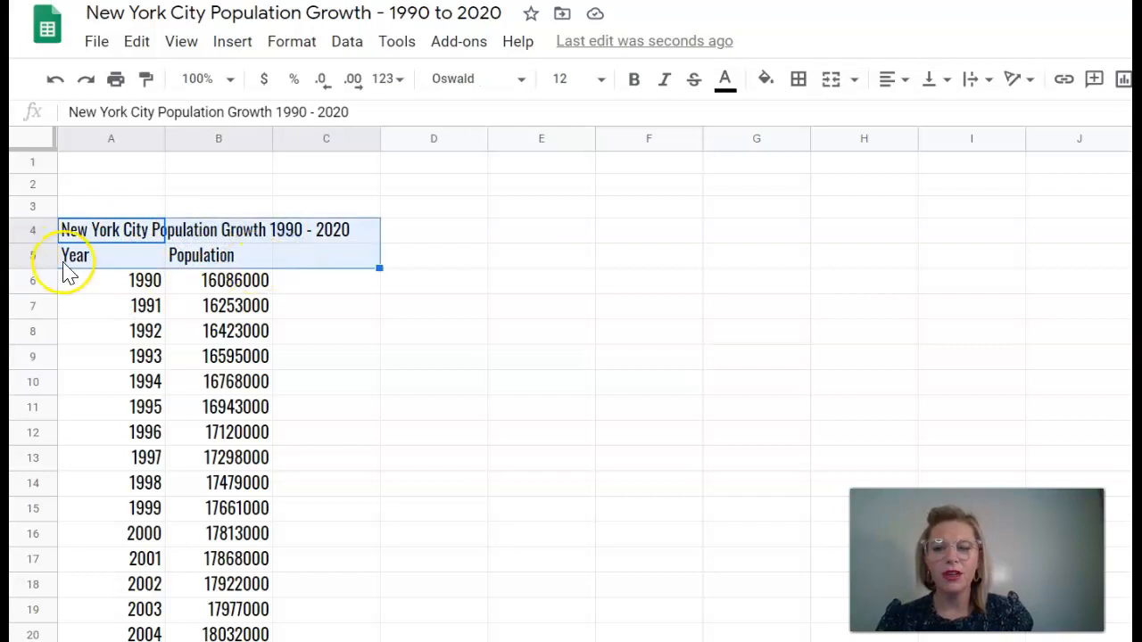
pyautogui.click(635, 82)
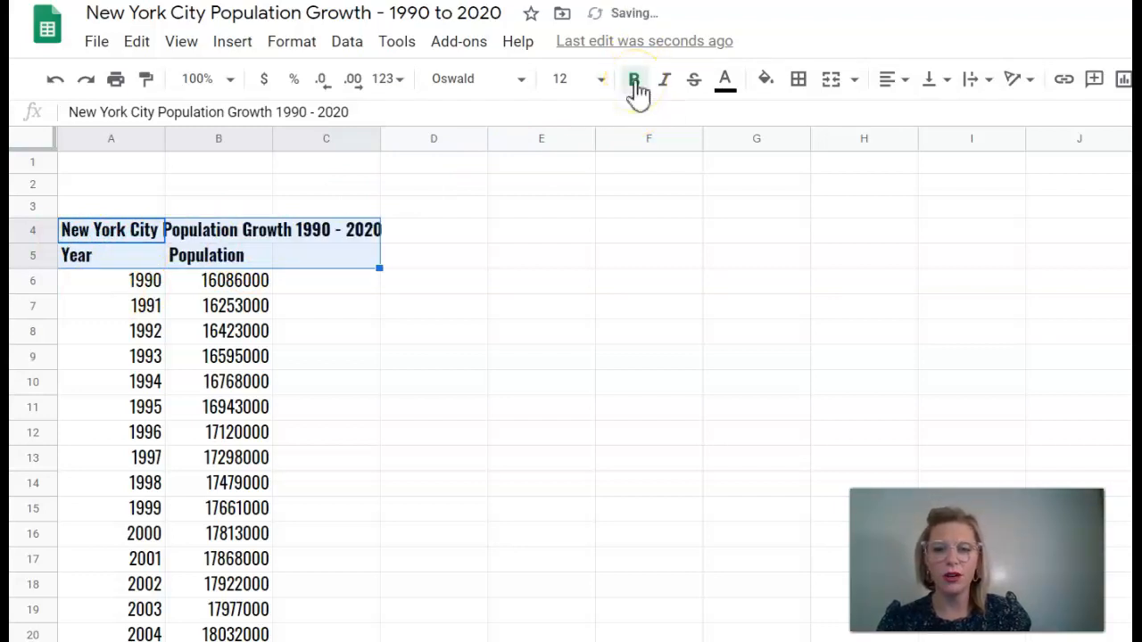
pyautogui.click(494, 240)
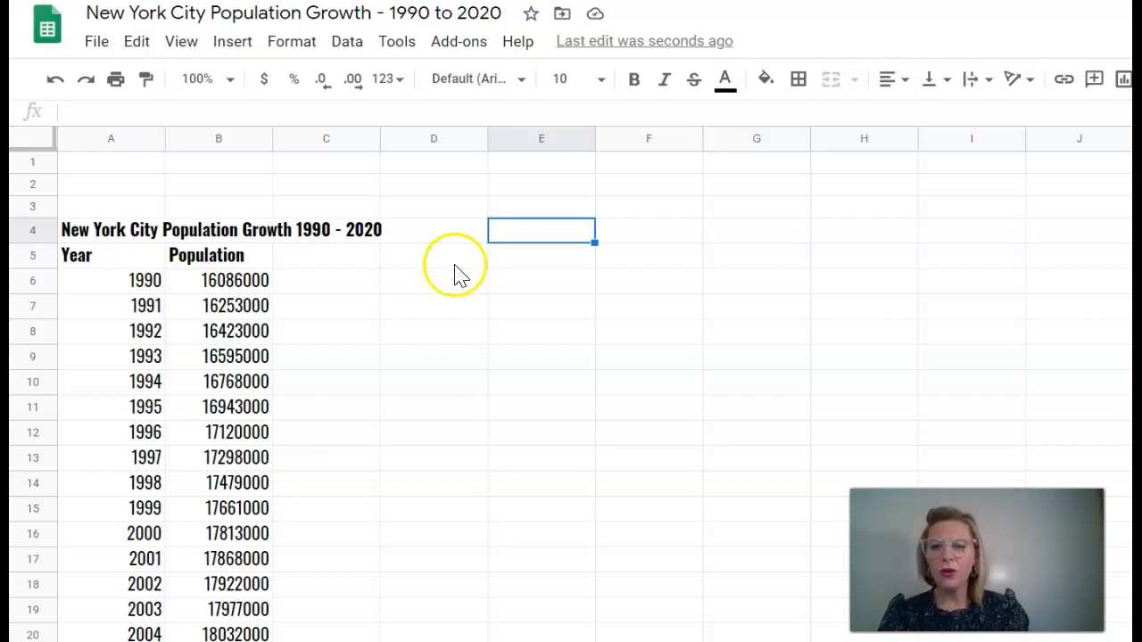
pyautogui.click(434, 306)
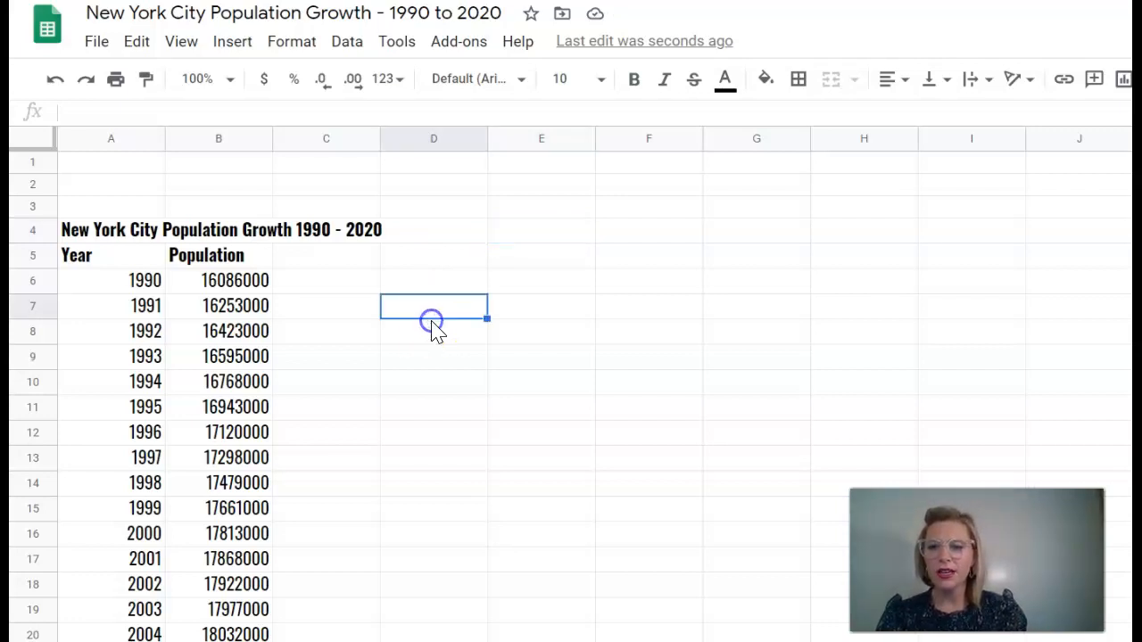
# Step: Enter the dummy text "fsg\djsg" in C4 beside the title and clear that cell again
pyautogui.click(111, 231)
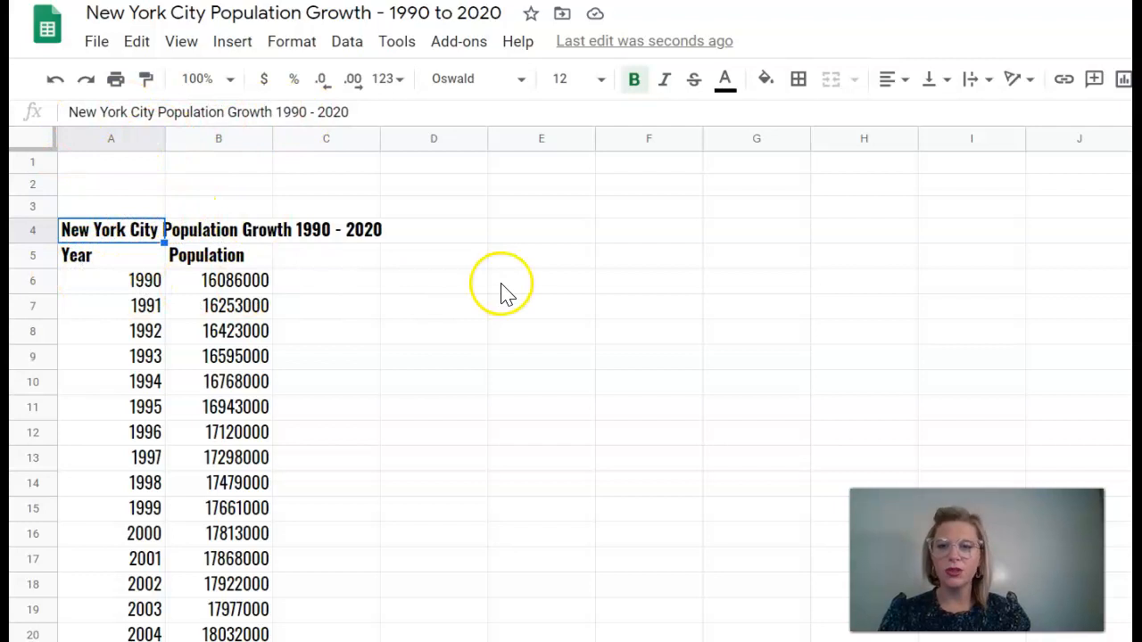
pyautogui.click(343, 237)
pyautogui.doubleClick(343, 241)
pyautogui.write('fsg\\djsg')
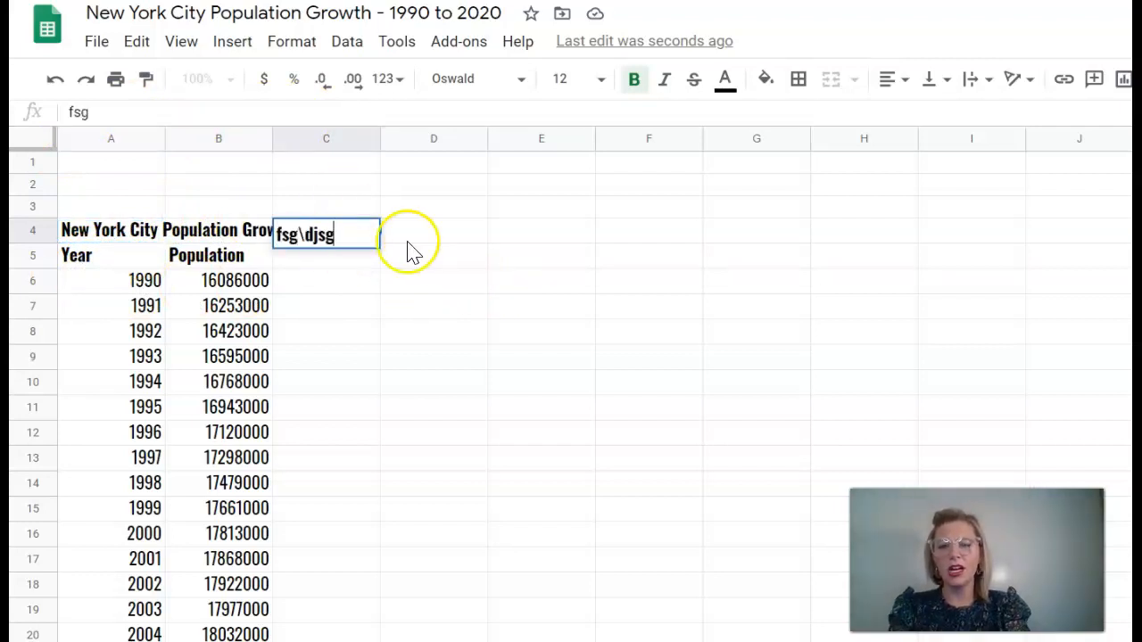
pyautogui.press('Return')
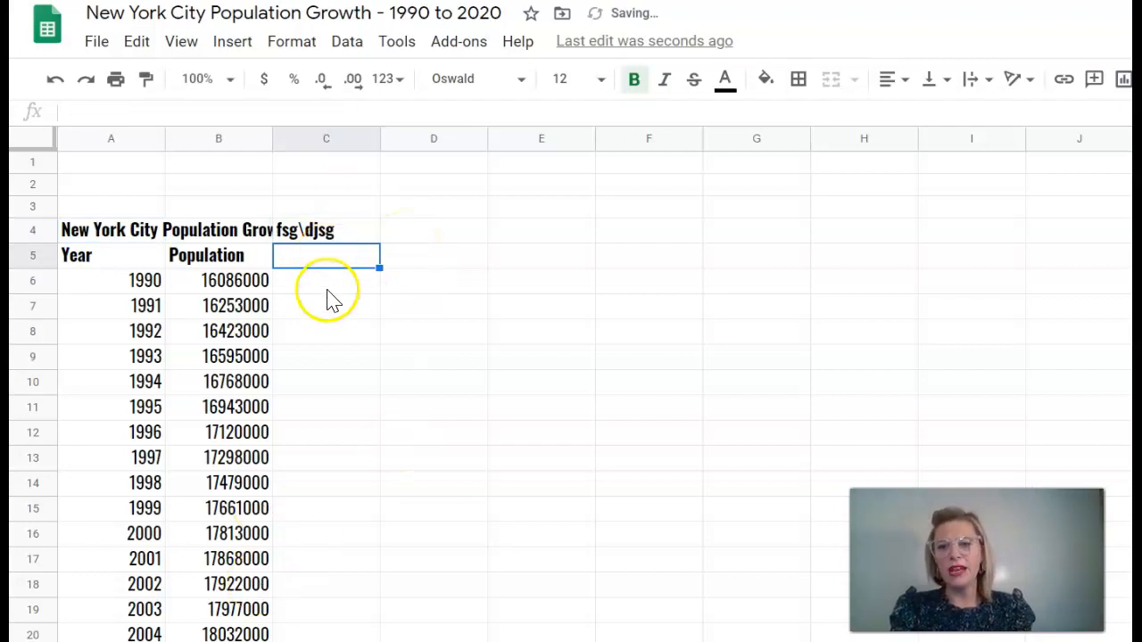
pyautogui.click(332, 241)
pyautogui.press('Delete')
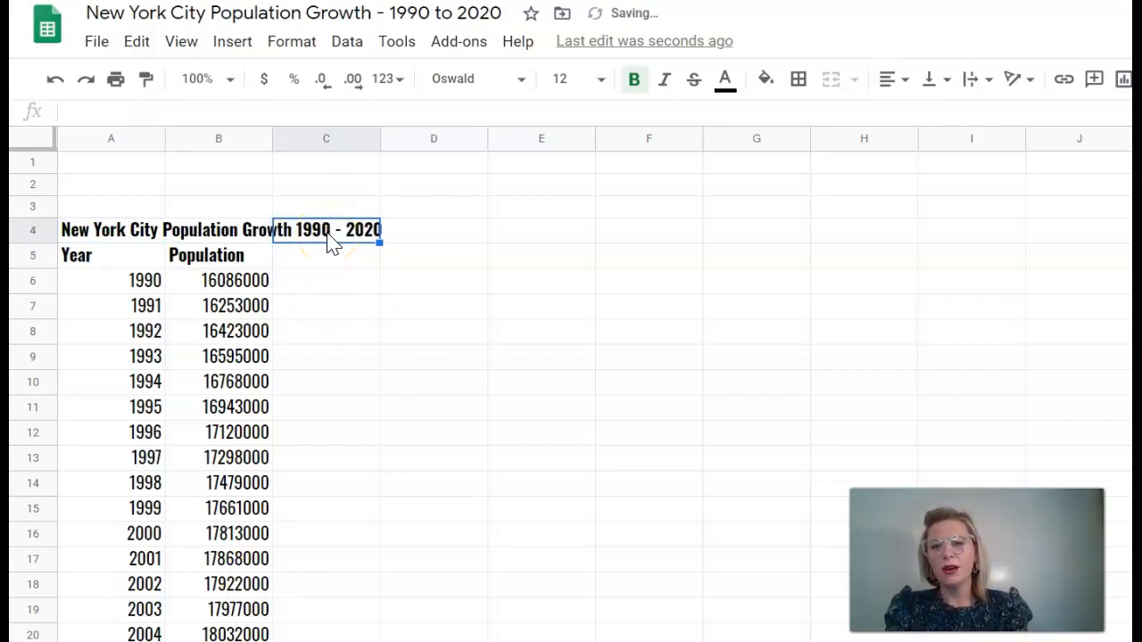
# Step: Merge cells A4 and B4 so the title sits in one cell above both data columns
pyautogui.click(371, 317)
pyautogui.moveTo(106, 230); pyautogui.dragTo(245, 239)
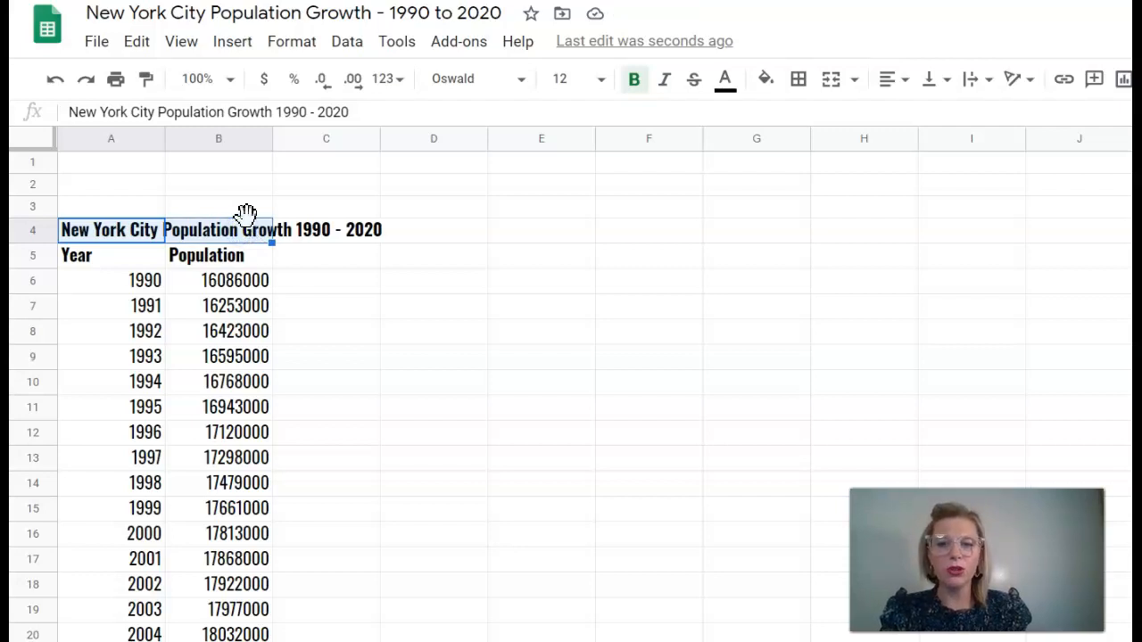
pyautogui.click(40, 495)
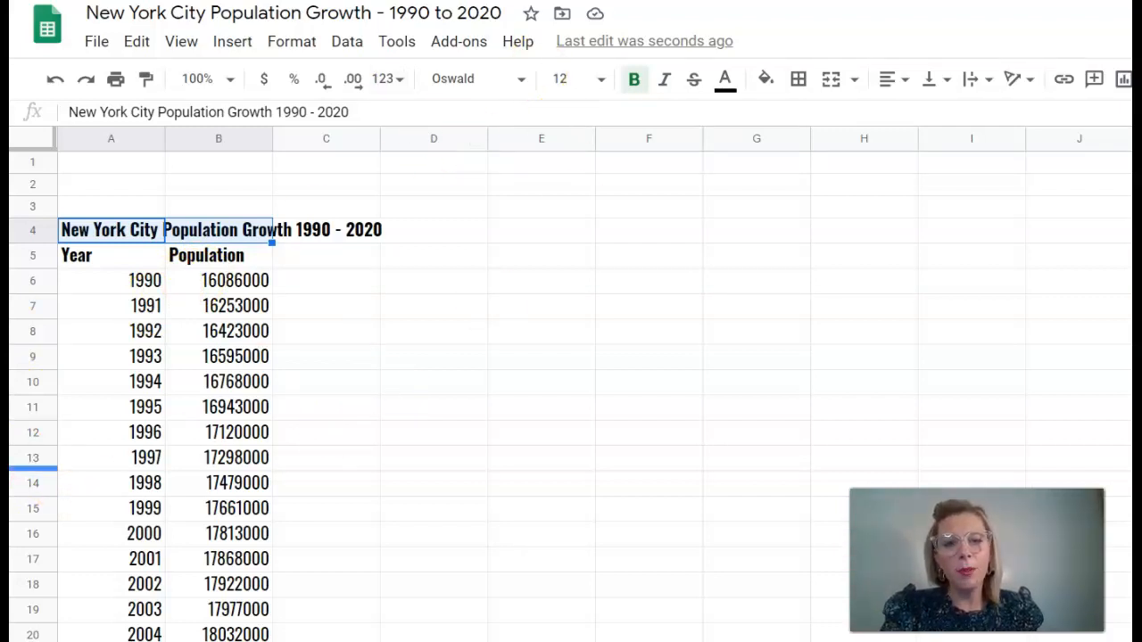
pyautogui.click(831, 80)
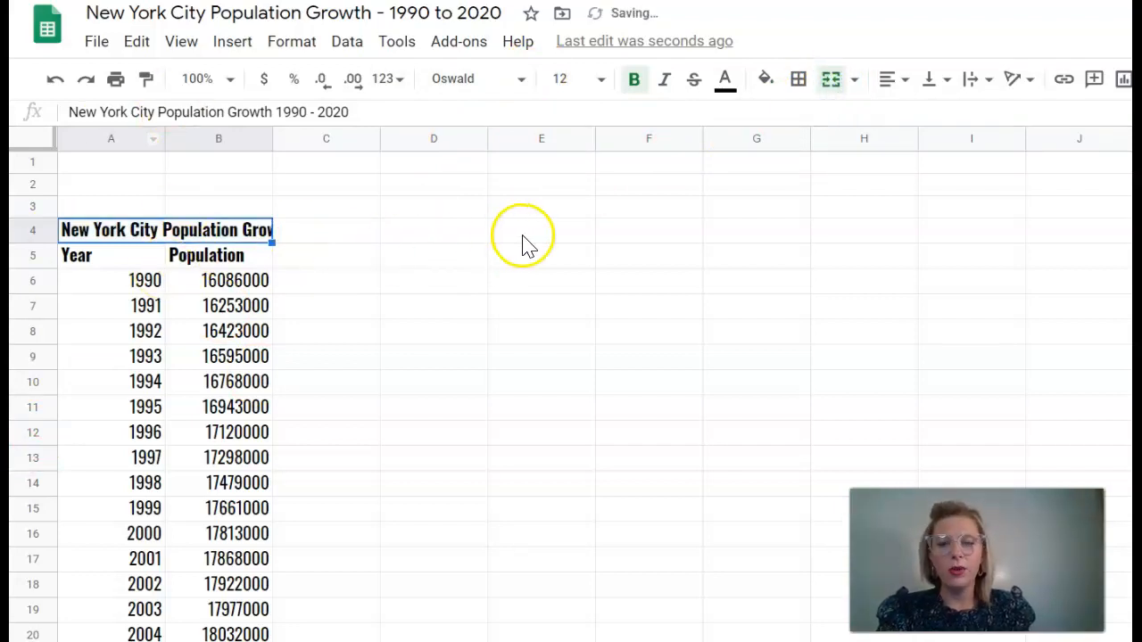
pyautogui.click(496, 351)
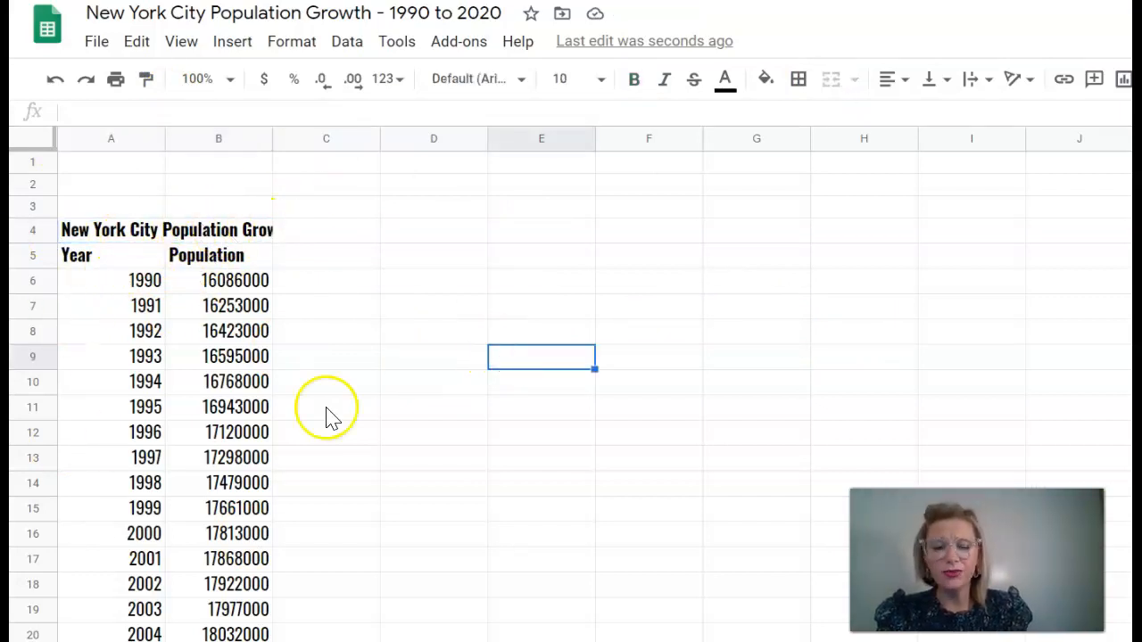
# Step: Set the font size of the merged title cell to 18
pyautogui.click(105, 237)
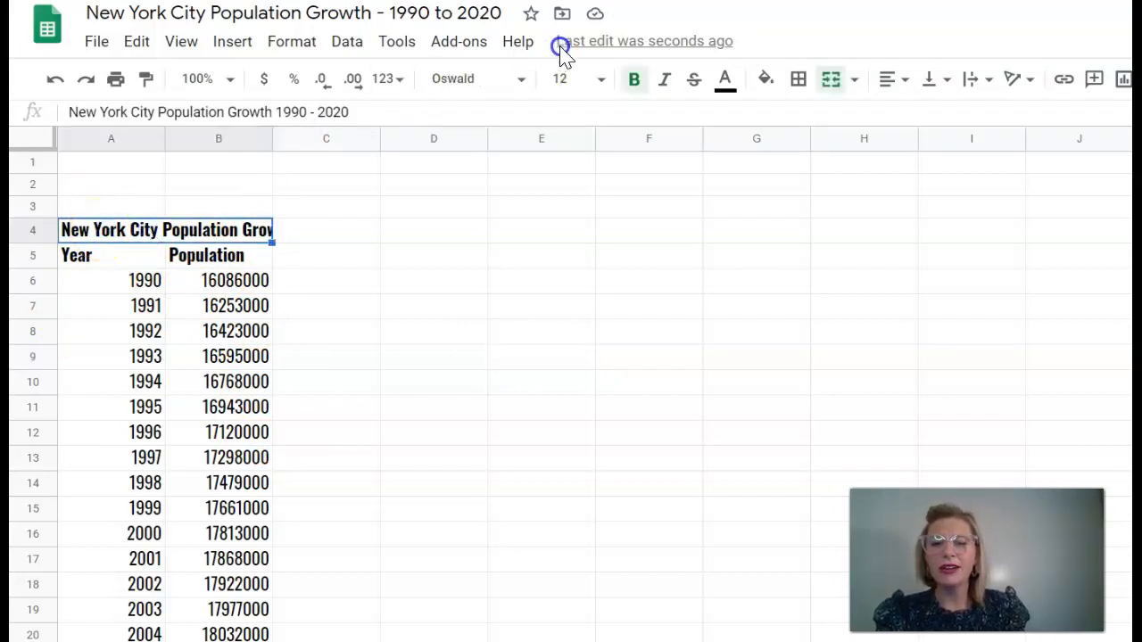
pyautogui.click(607, 79)
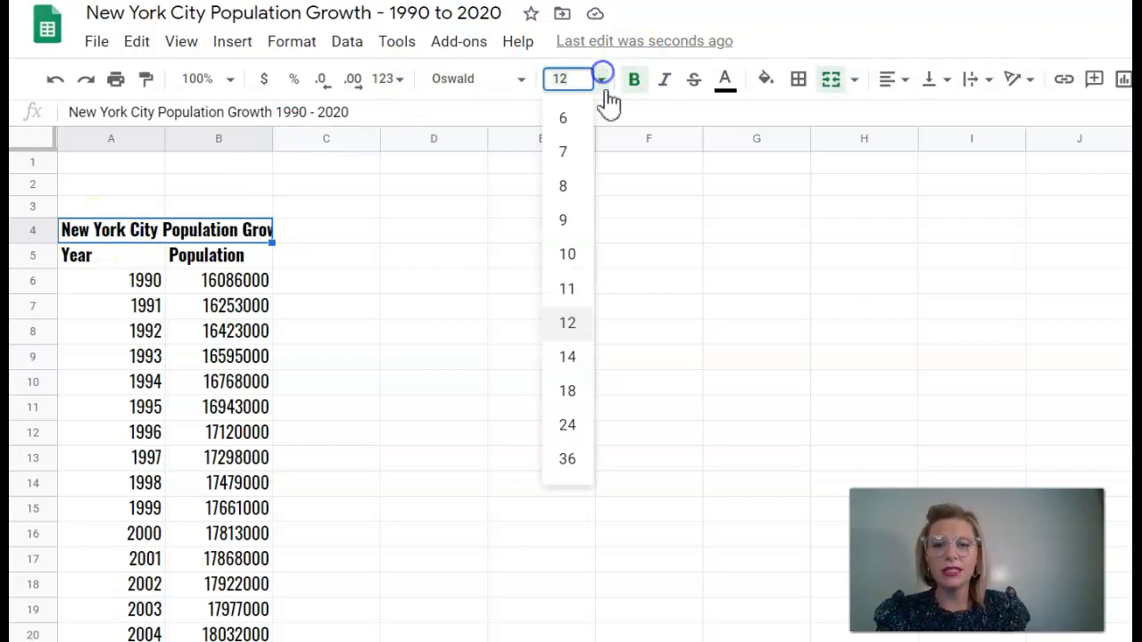
pyautogui.click(572, 393)
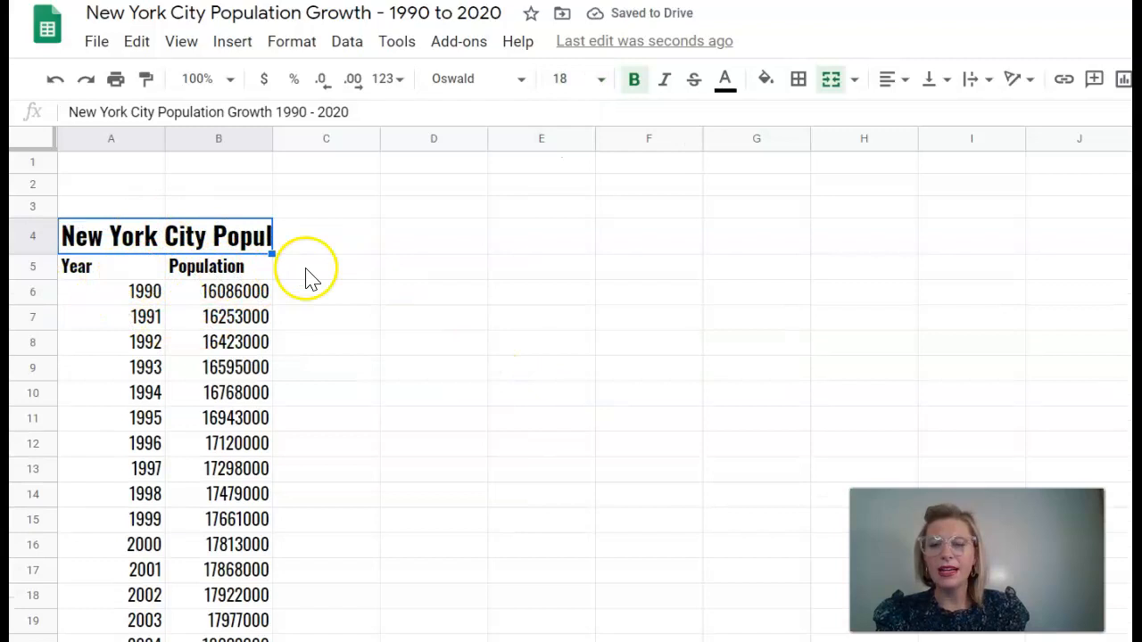
# Step: Set the font size of the merged title cell to 16
pyautogui.click(356, 346)
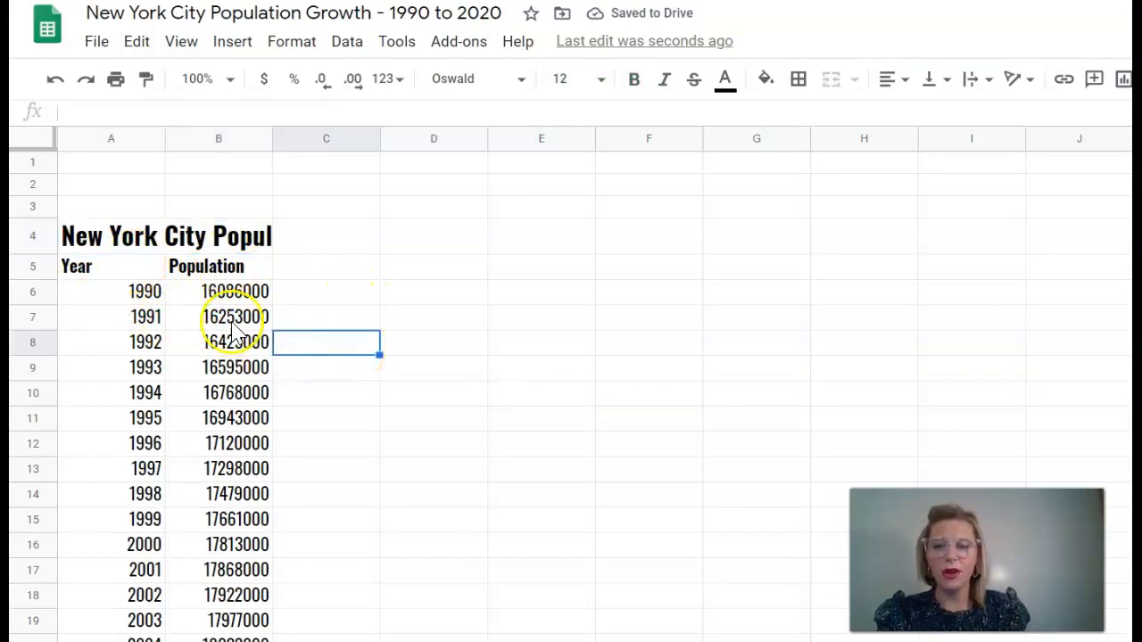
pyautogui.click(221, 241)
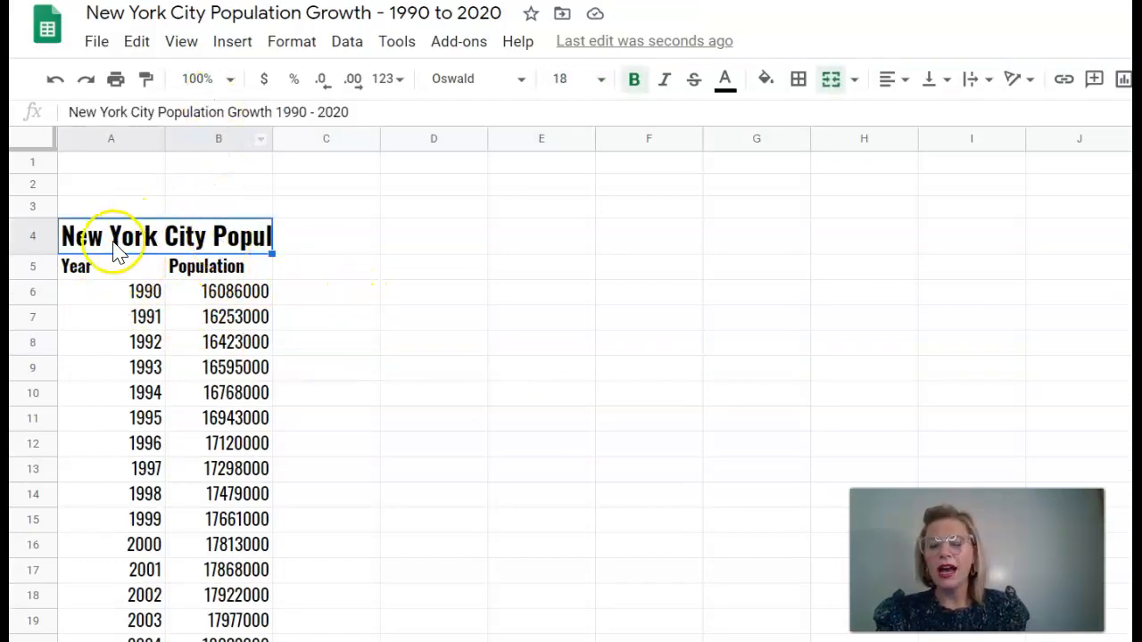
pyautogui.click(571, 78)
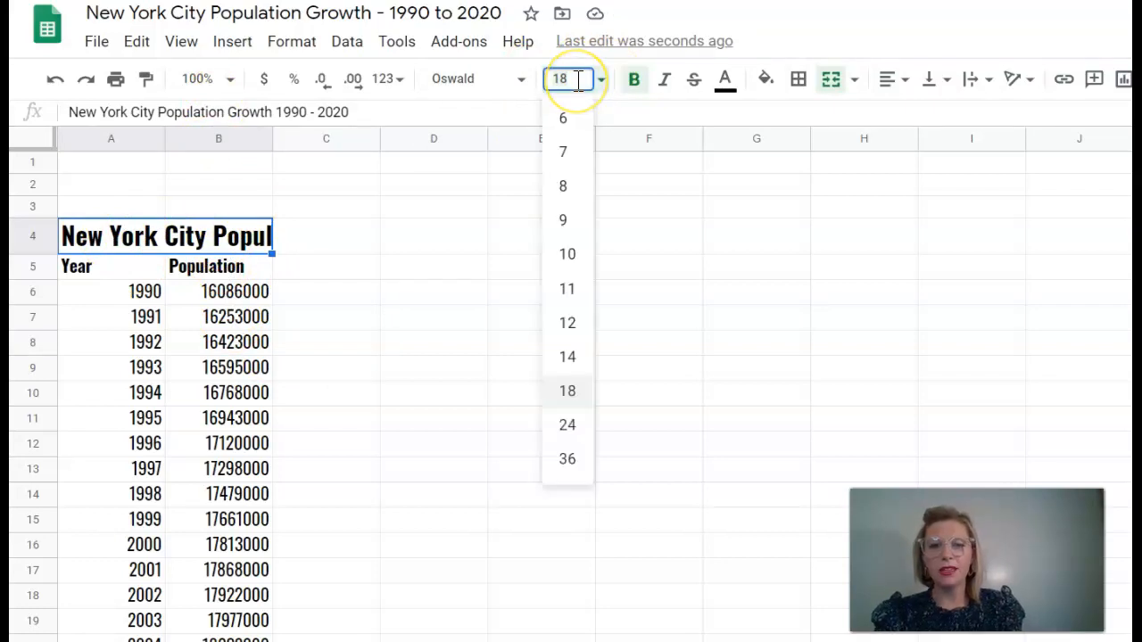
pyautogui.write('16')
pyautogui.press('Return')
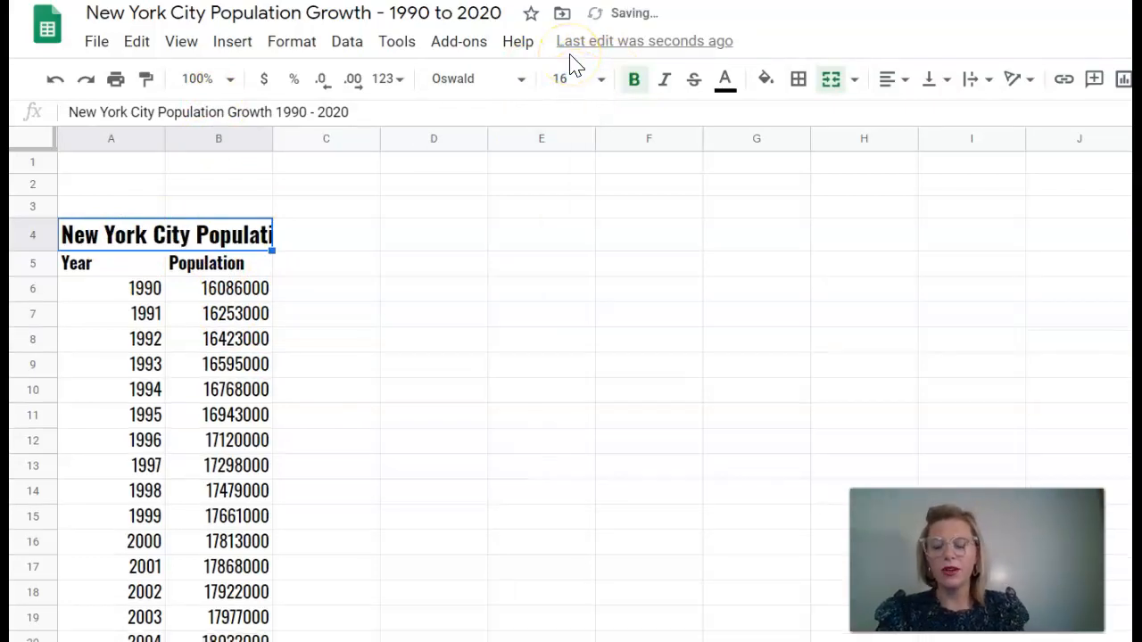
pyautogui.click(375, 234)
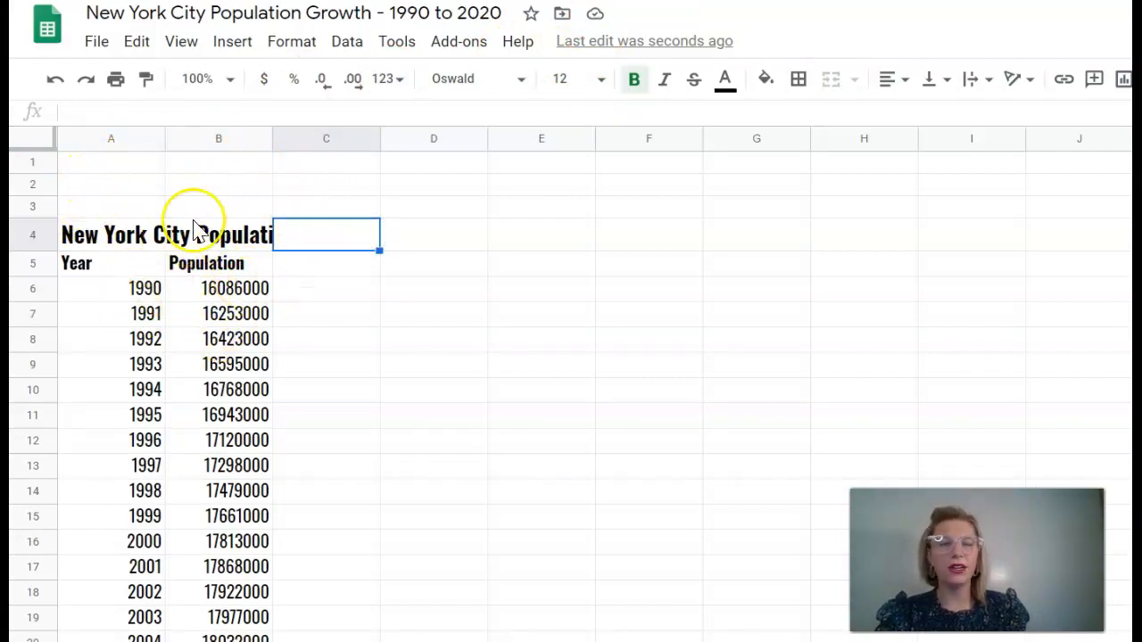
# Step: Select A1:B36 and try to widen the table by stretching column B slightly
pyautogui.click(82, 239)
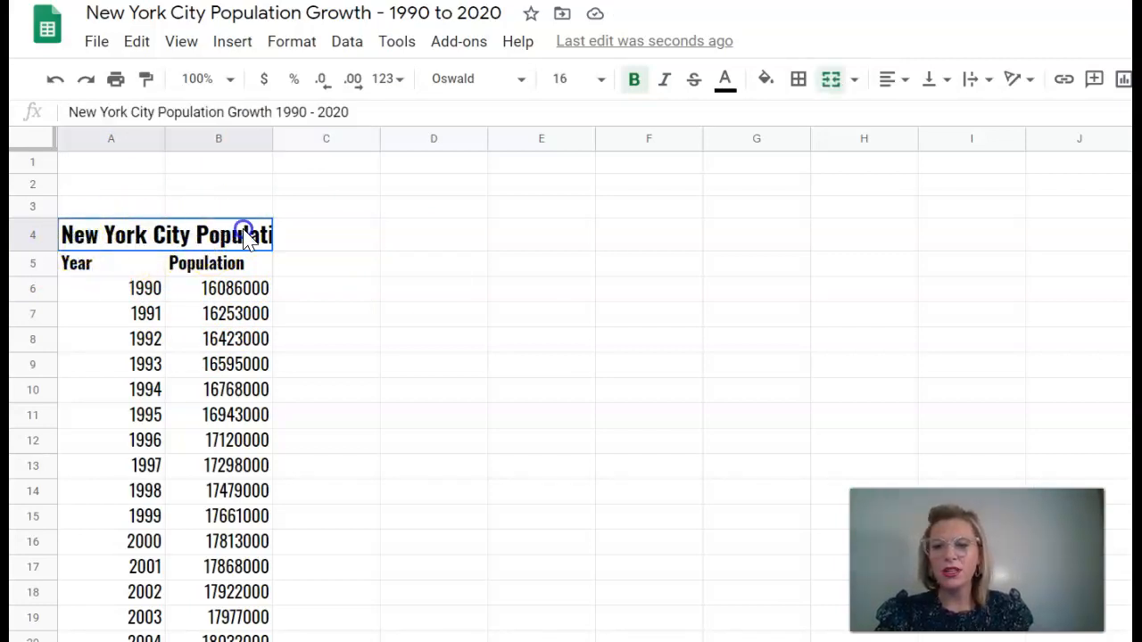
pyautogui.moveTo(98, 162); pyautogui.dragTo(266, 457)
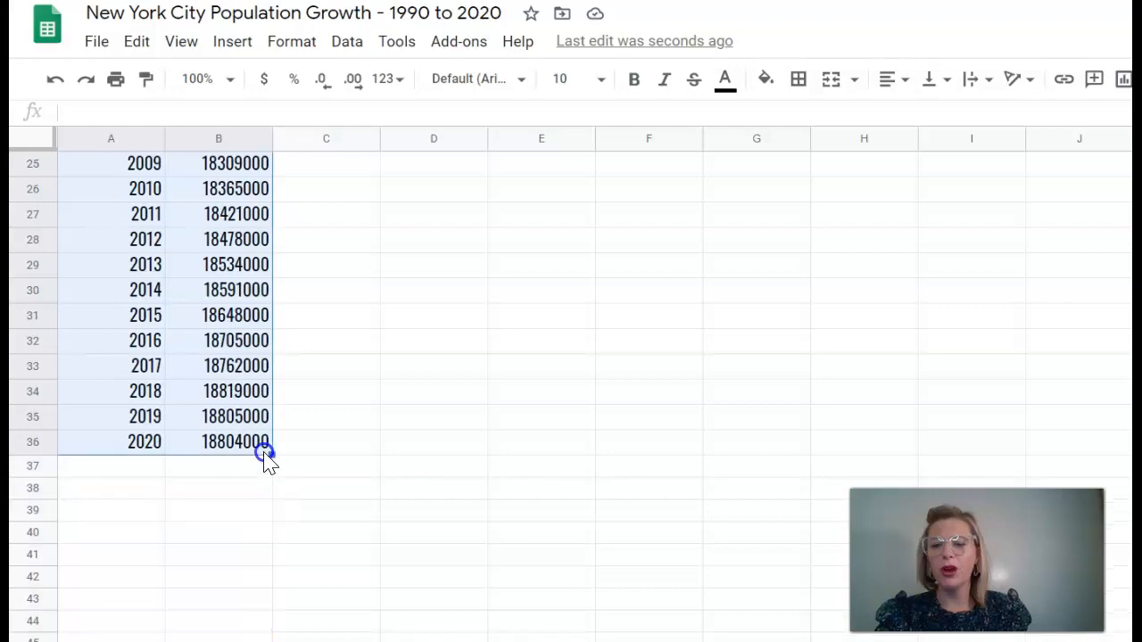
pyautogui.scroll(8, 268, 408)
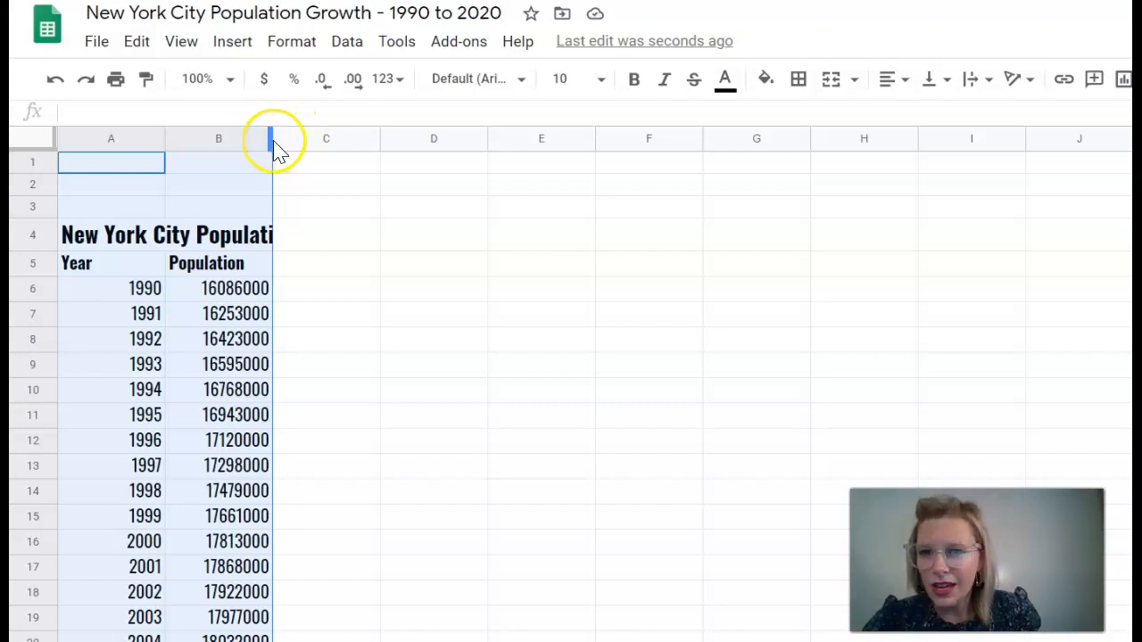
pyautogui.moveTo(271, 137); pyautogui.dragTo(277, 175)
pyautogui.click(413, 214)
# Step: Select columns A and B together and widen them equally until the full title just fits above them
pyautogui.click(113, 162)
pyautogui.click(219, 165)
pyautogui.click(129, 138)
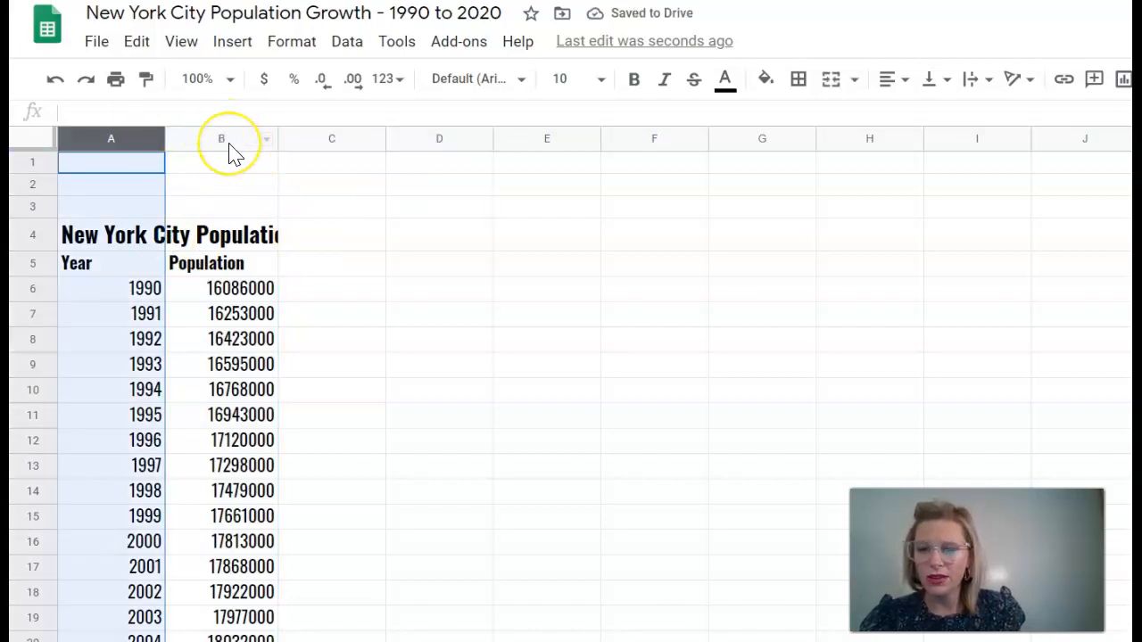
pyautogui.keyDown('ctrl'); pyautogui.click(227, 141); pyautogui.keyUp('ctrl')
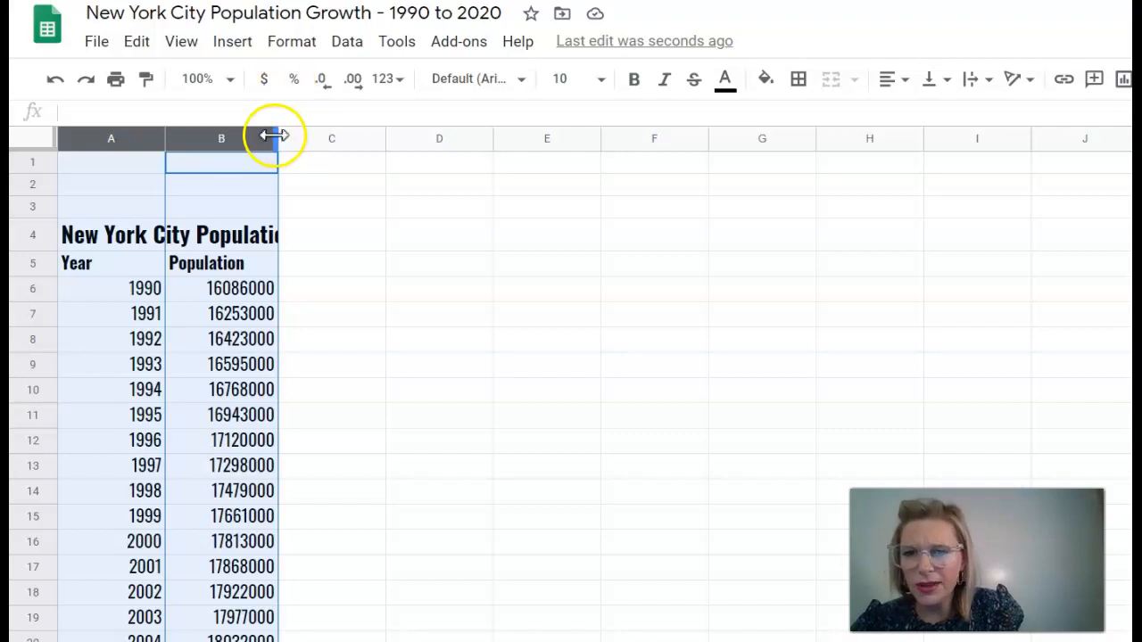
pyautogui.moveTo(278, 138); pyautogui.dragTo(560, 163)
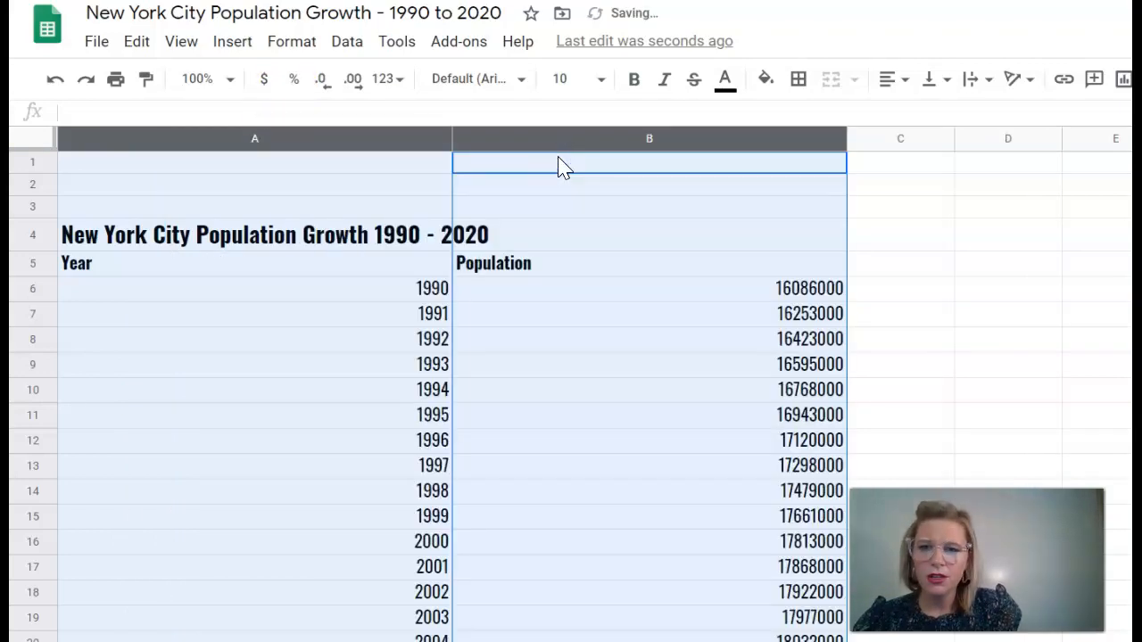
pyautogui.moveTo(845, 143); pyautogui.dragTo(711, 158)
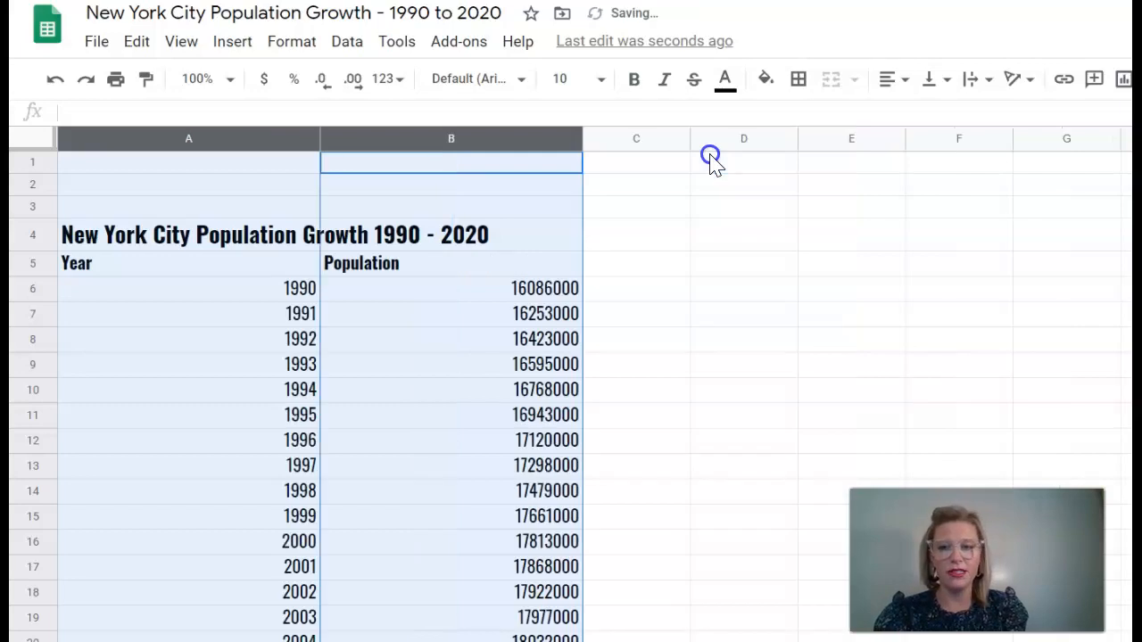
pyautogui.moveTo(581, 140); pyautogui.dragTo(497, 143)
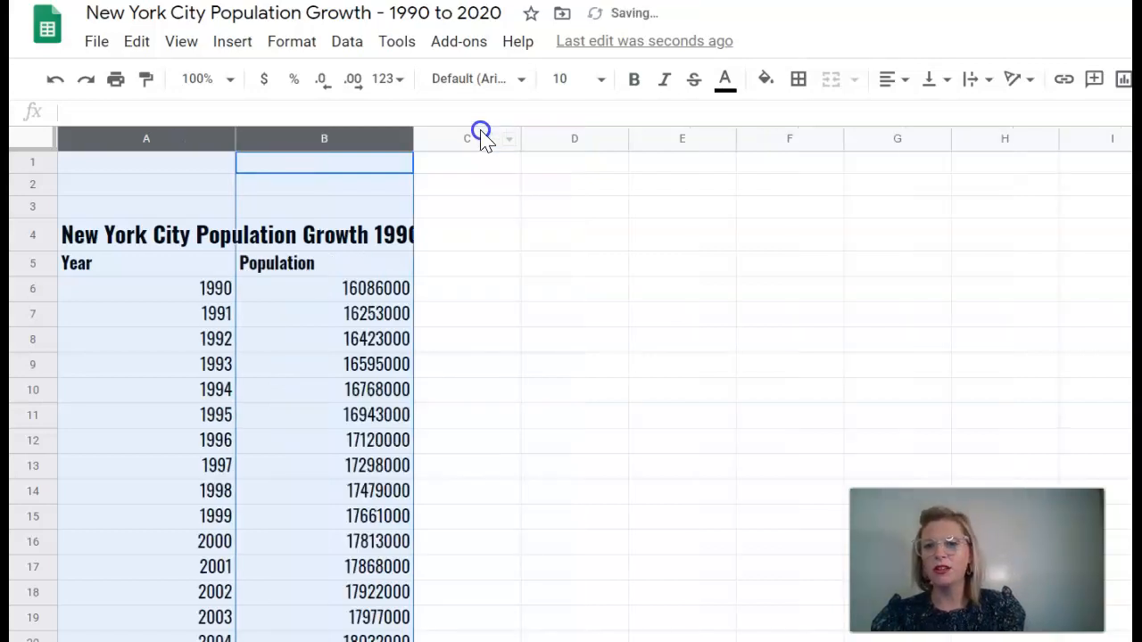
pyautogui.moveTo(410, 137); pyautogui.dragTo(457, 139)
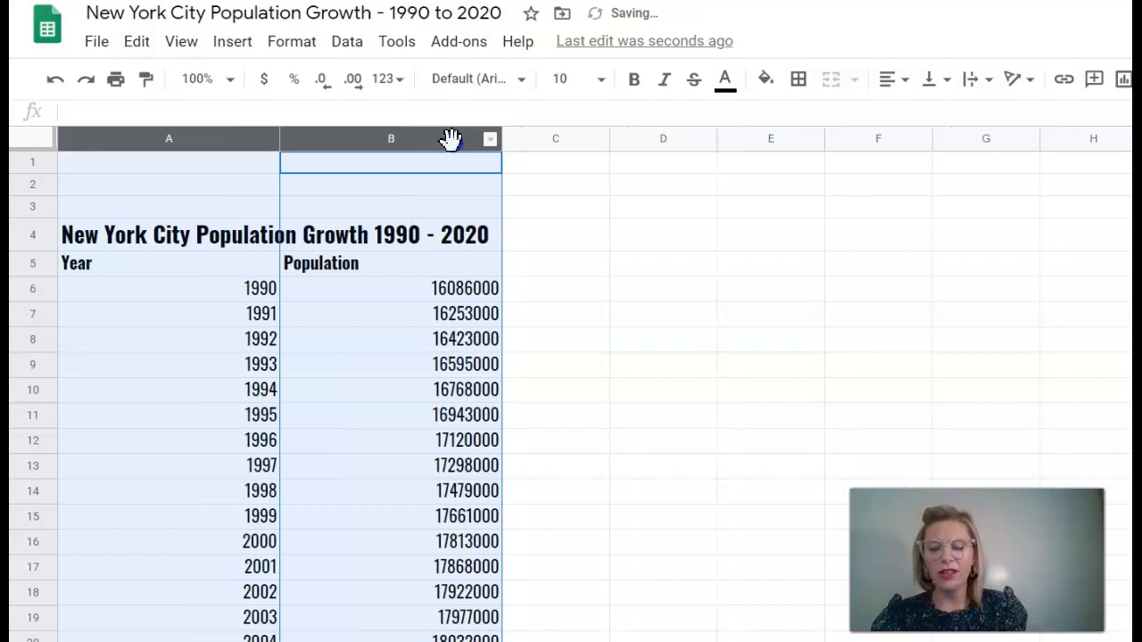
pyautogui.click(739, 289)
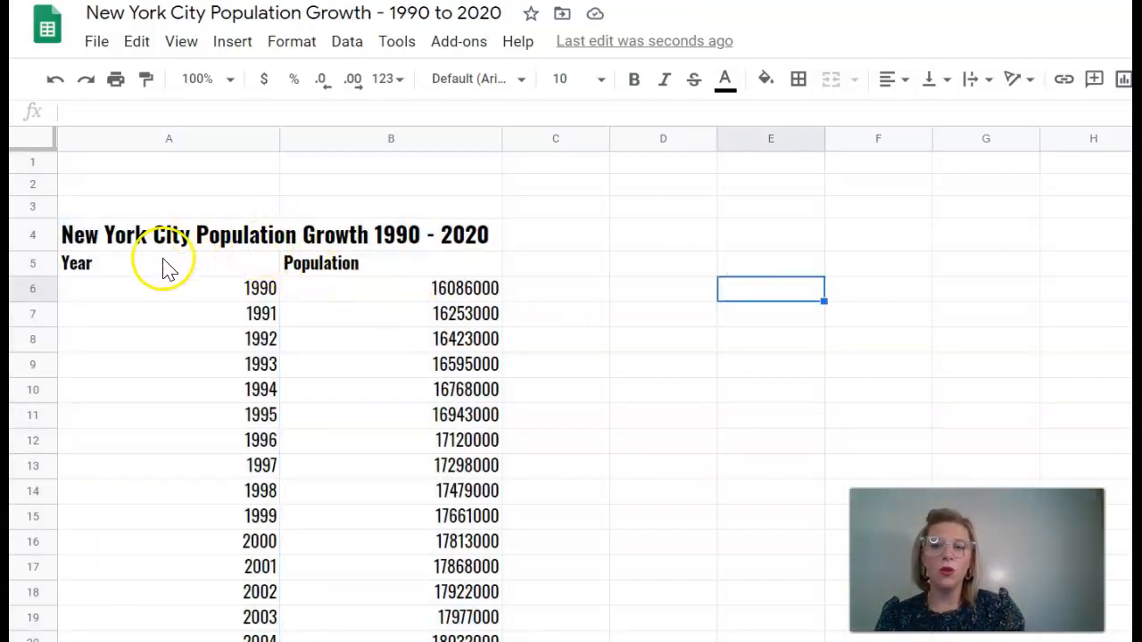
# Step: Center the headers, years and population figures in A5:B36 horizontally
pyautogui.moveTo(168, 267); pyautogui.dragTo(434, 274)
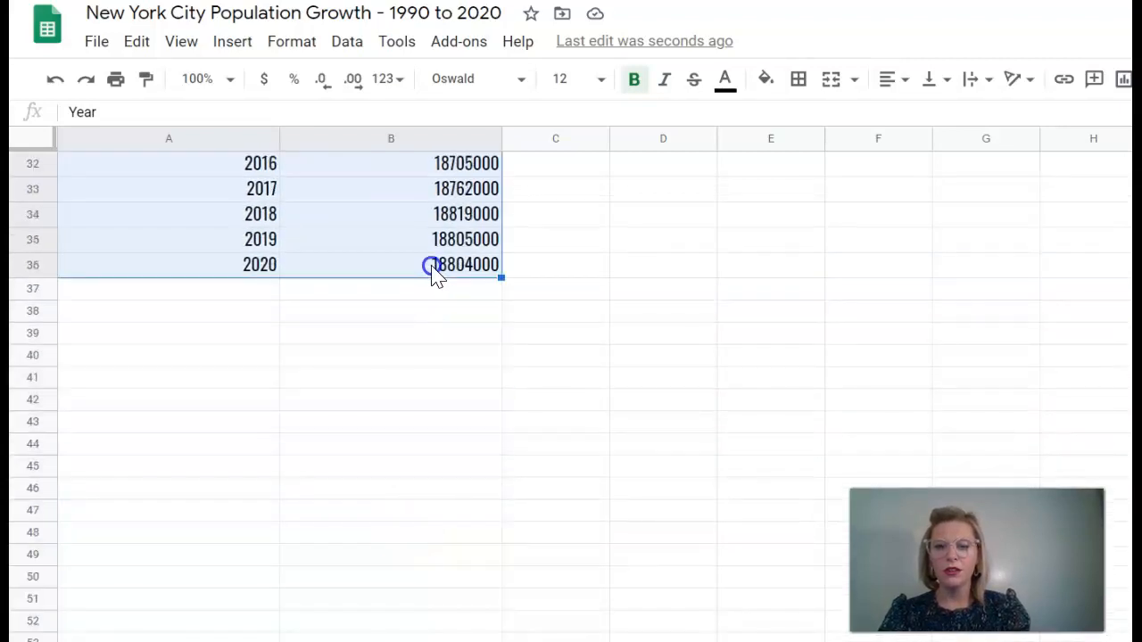
pyautogui.click(893, 85)
pyautogui.click(918, 117)
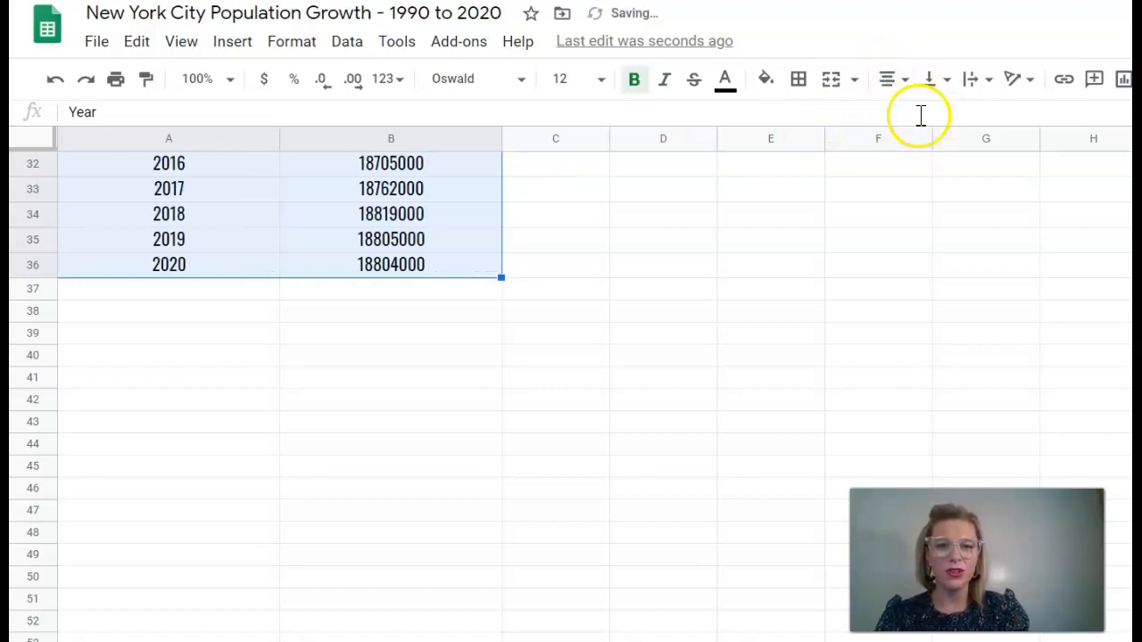
pyautogui.scroll(3, 661, 277)
pyautogui.scroll(7, 658, 281)
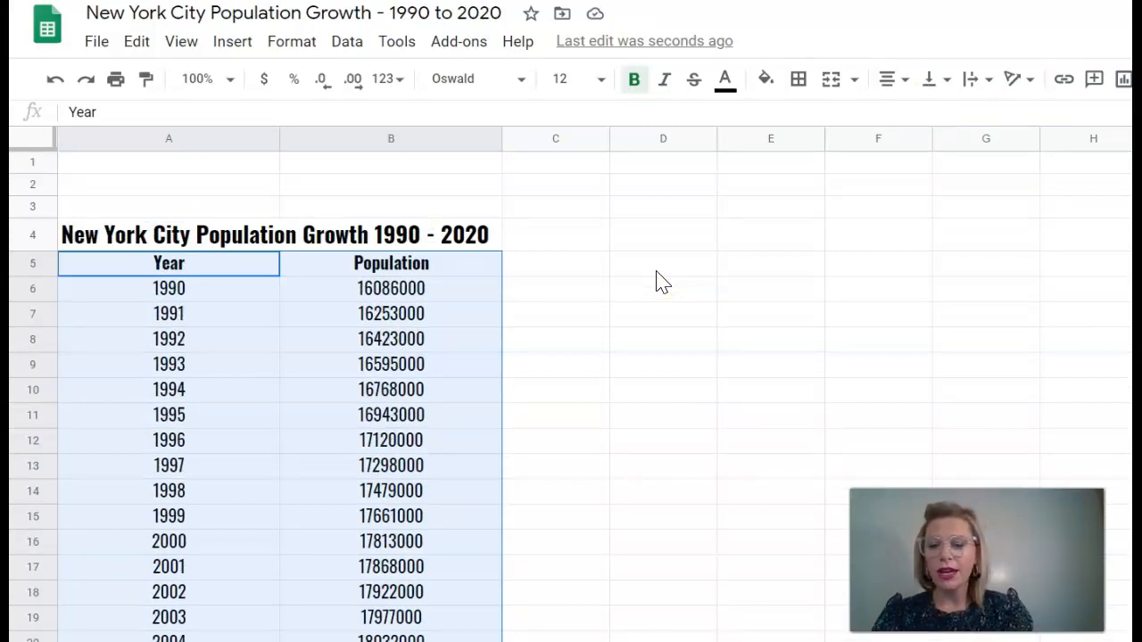
pyautogui.click(660, 270)
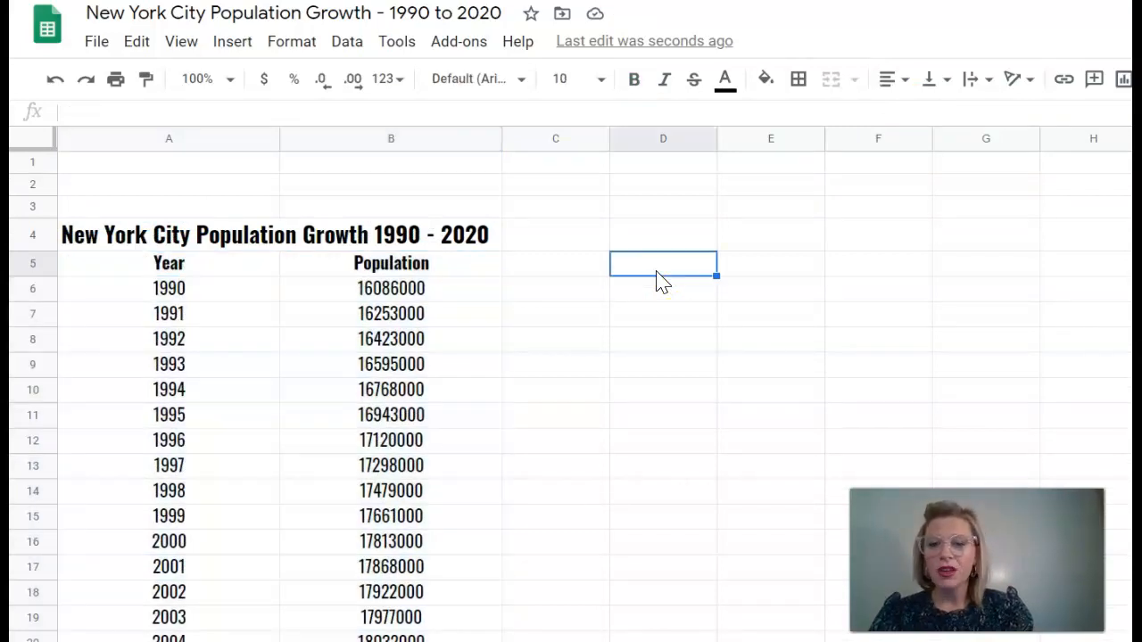
# Step: Apply all borders to the whole table from the title in row 4 to the 2020 row
pyautogui.click(176, 239)
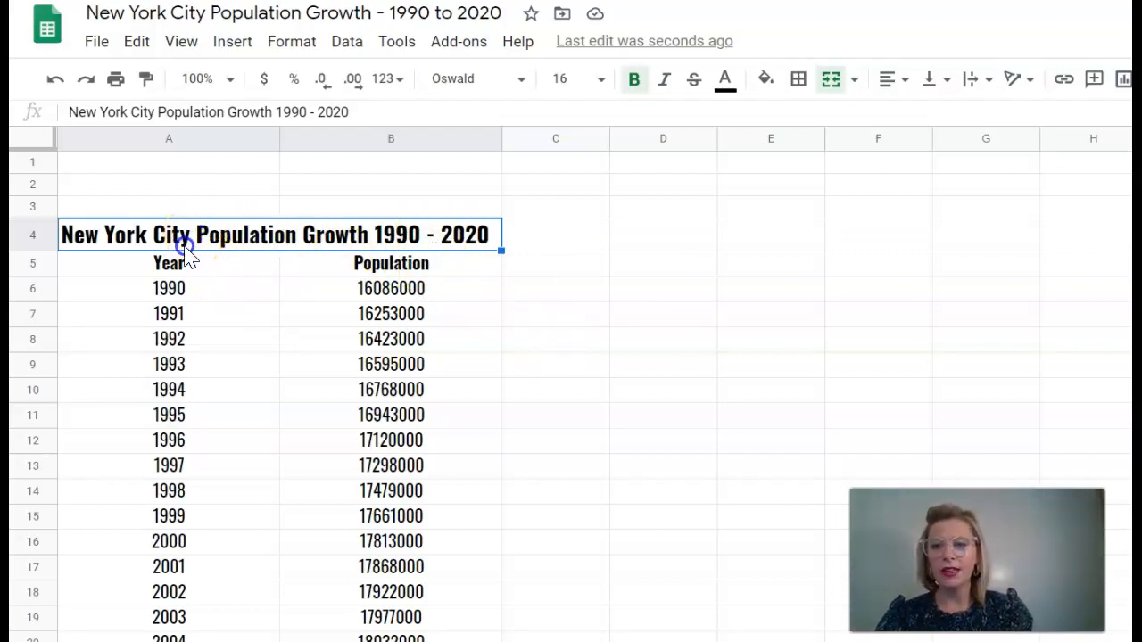
pyautogui.moveTo(161, 234); pyautogui.dragTo(421, 471)
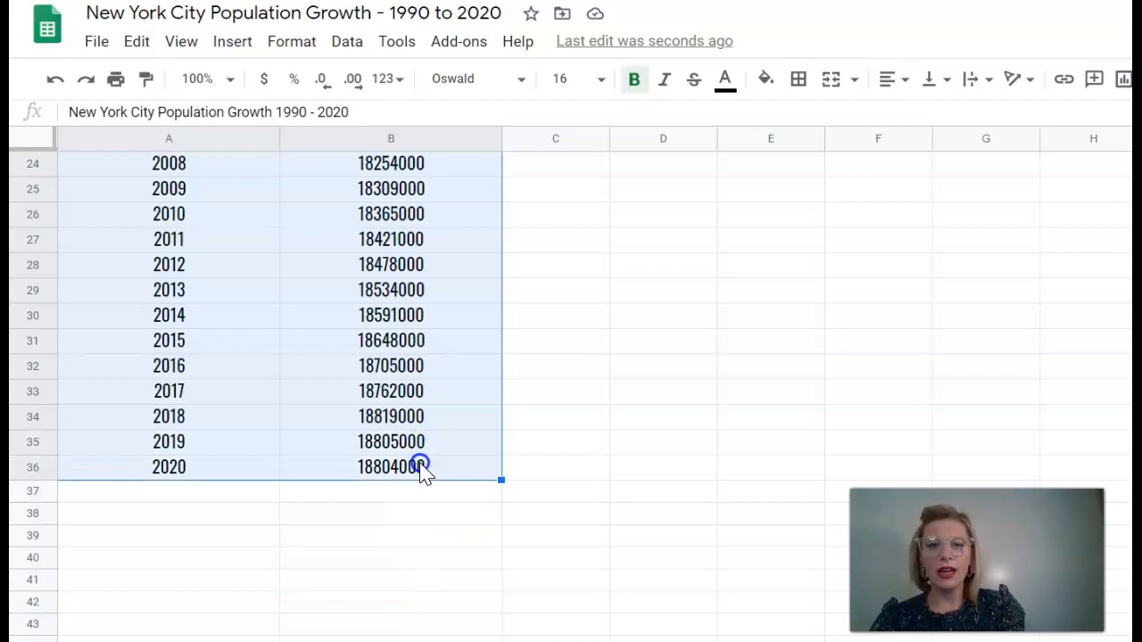
pyautogui.click(800, 81)
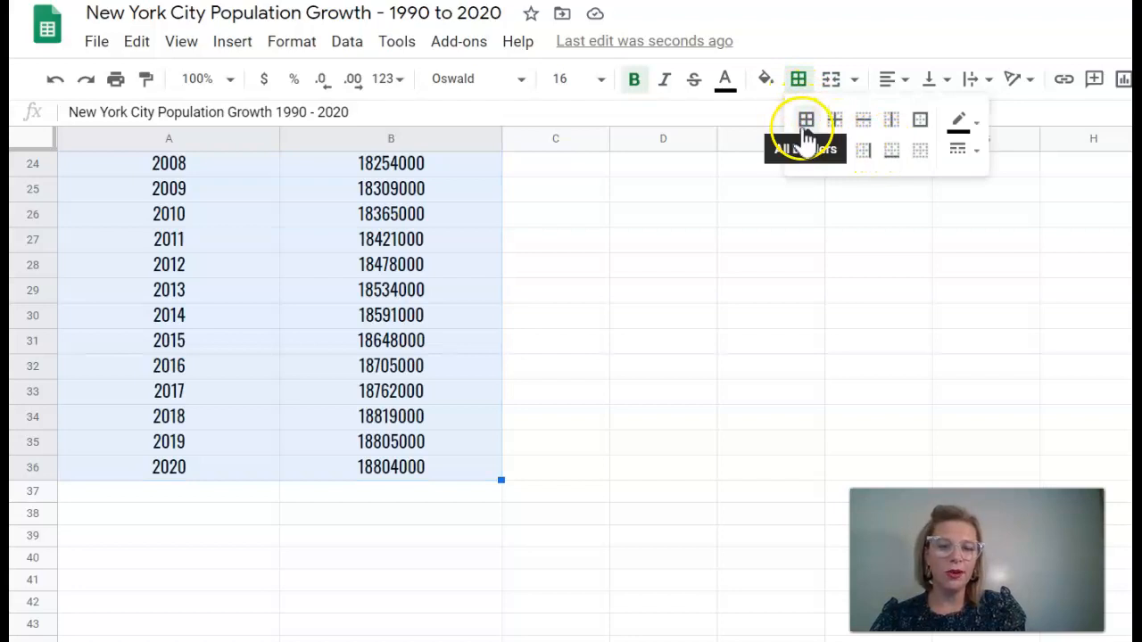
pyautogui.click(805, 125)
pyautogui.scroll(8, 540, 313)
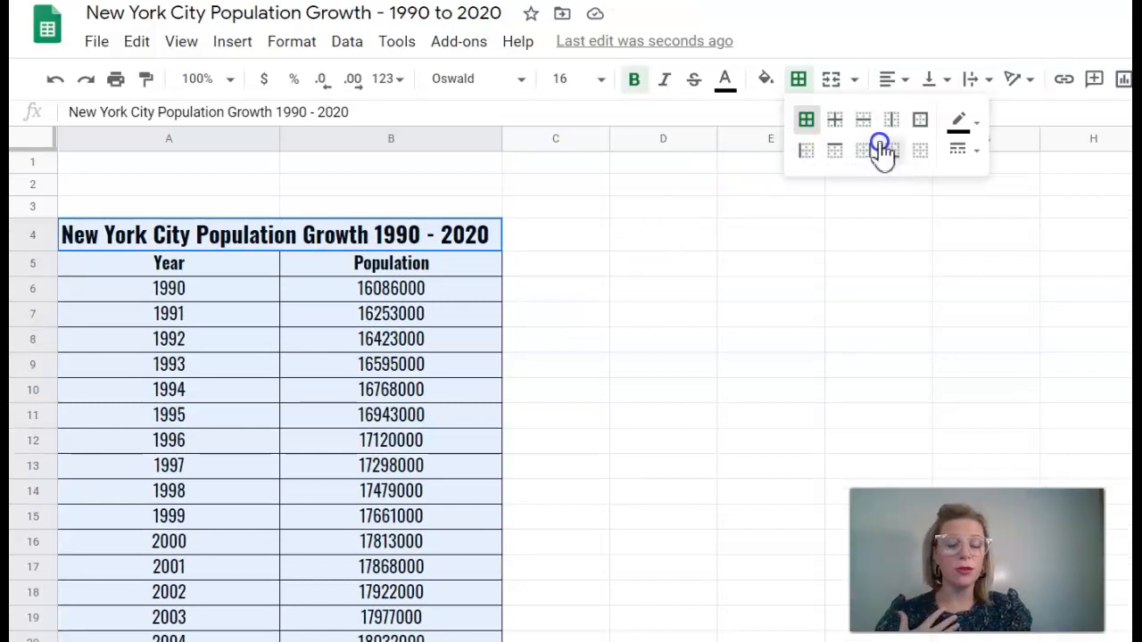
# Step: Change the table's border style to the thick solid line
pyautogui.click(972, 157)
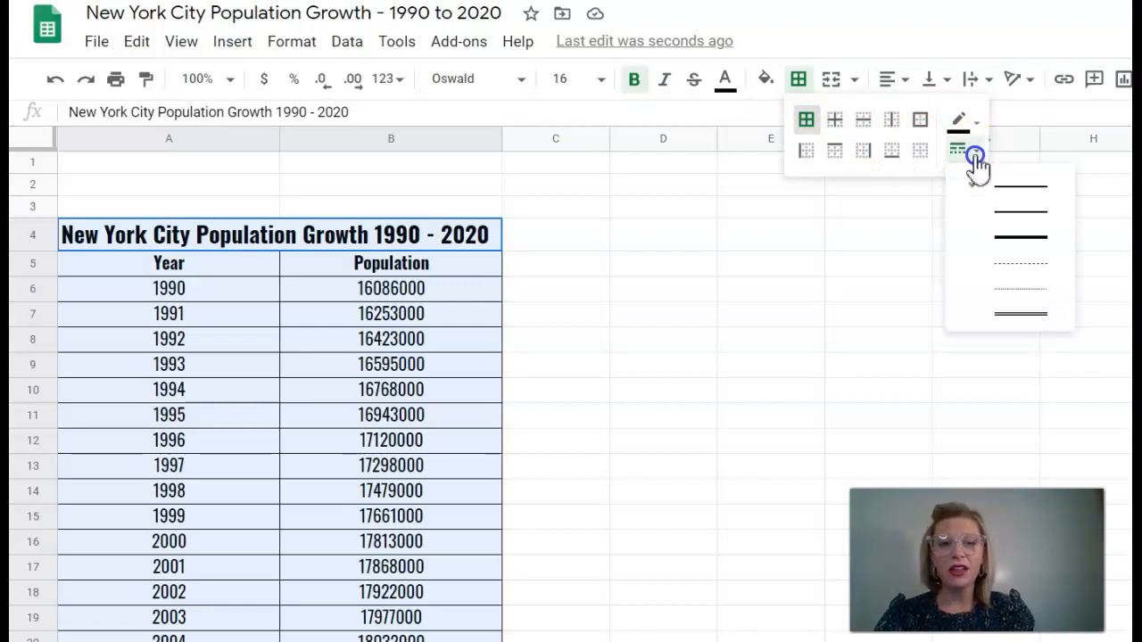
pyautogui.click(1022, 236)
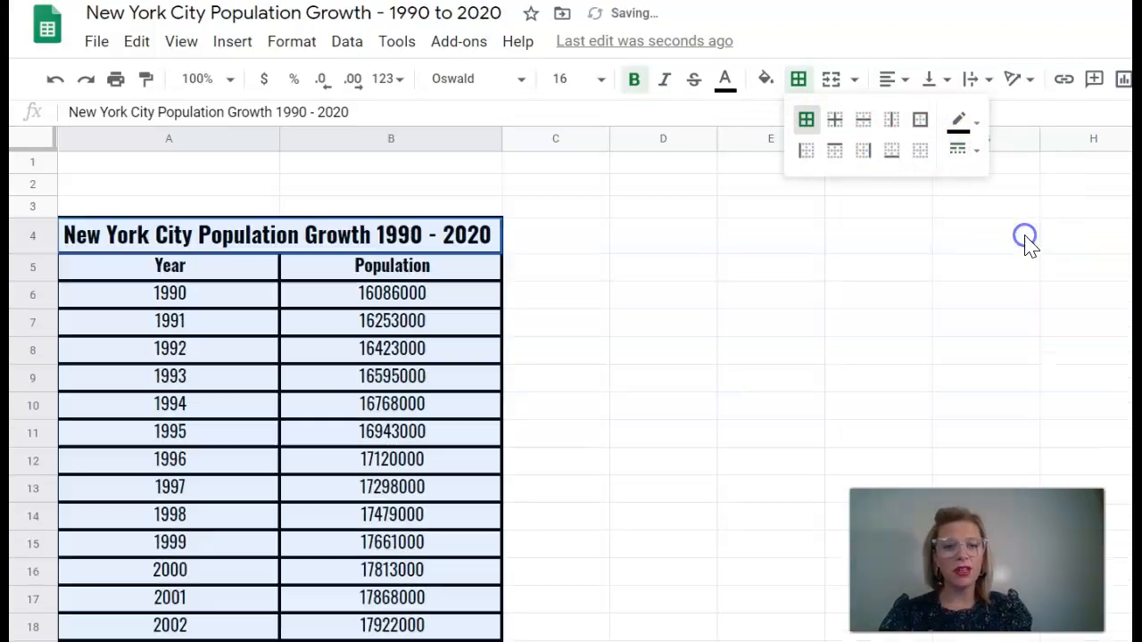
pyautogui.click(792, 328)
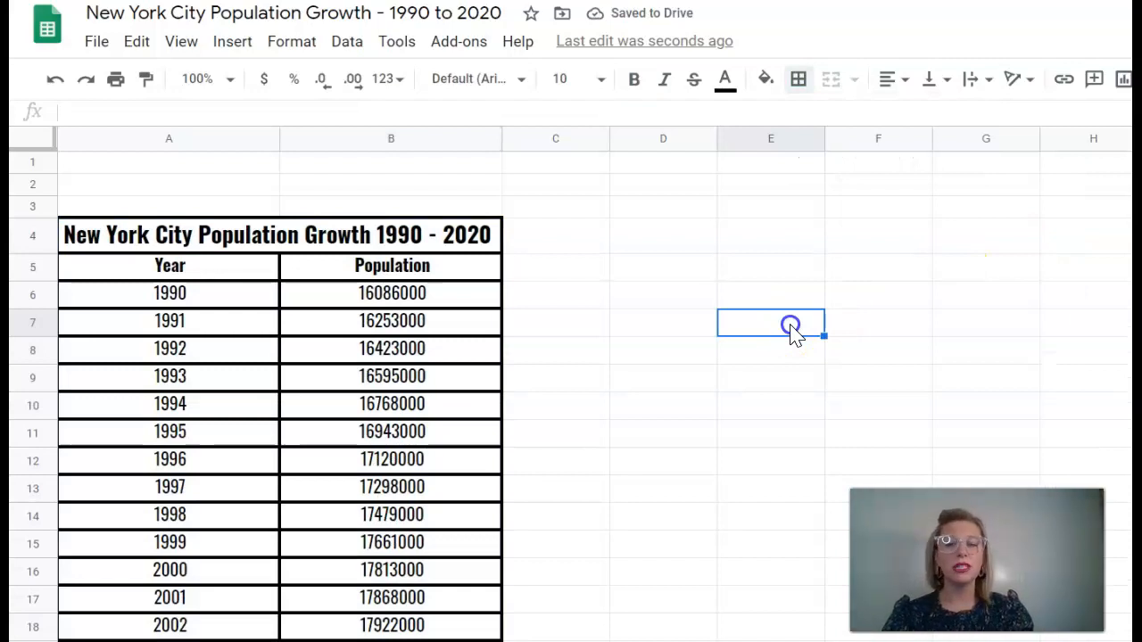
pyautogui.scroll(-9, 790, 335)
pyautogui.scroll(2, 781, 355)
pyautogui.scroll(6, 779, 356)
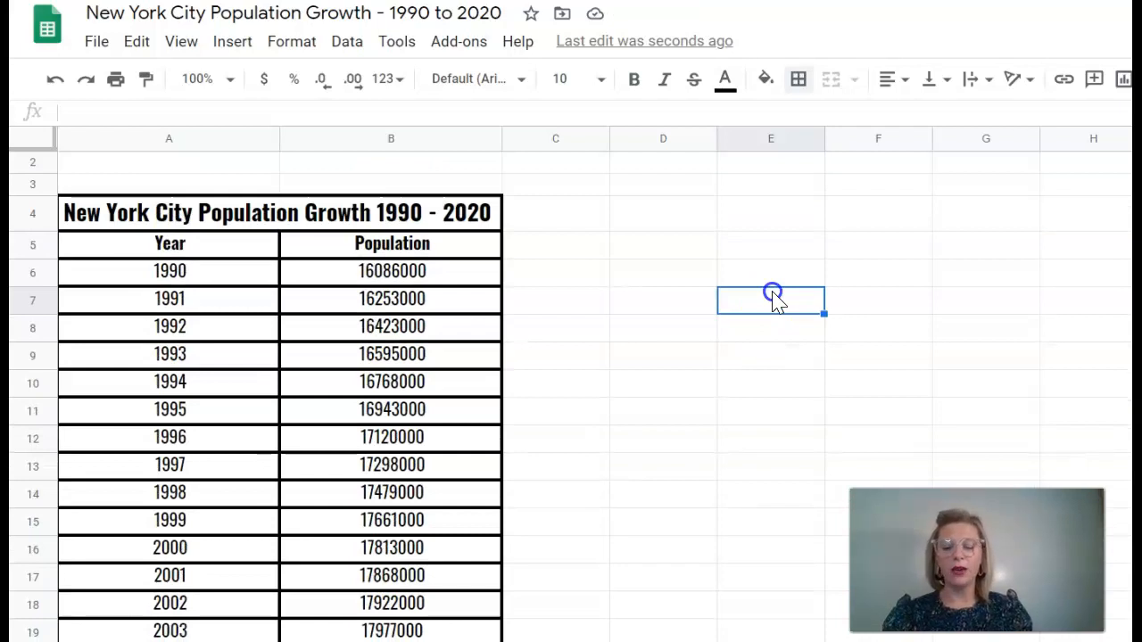
# Step: Insert a new drawing and draw a text box in it, about 4.4 wide and 1 high on the rulers
pyautogui.scroll(-2, 670, 298)
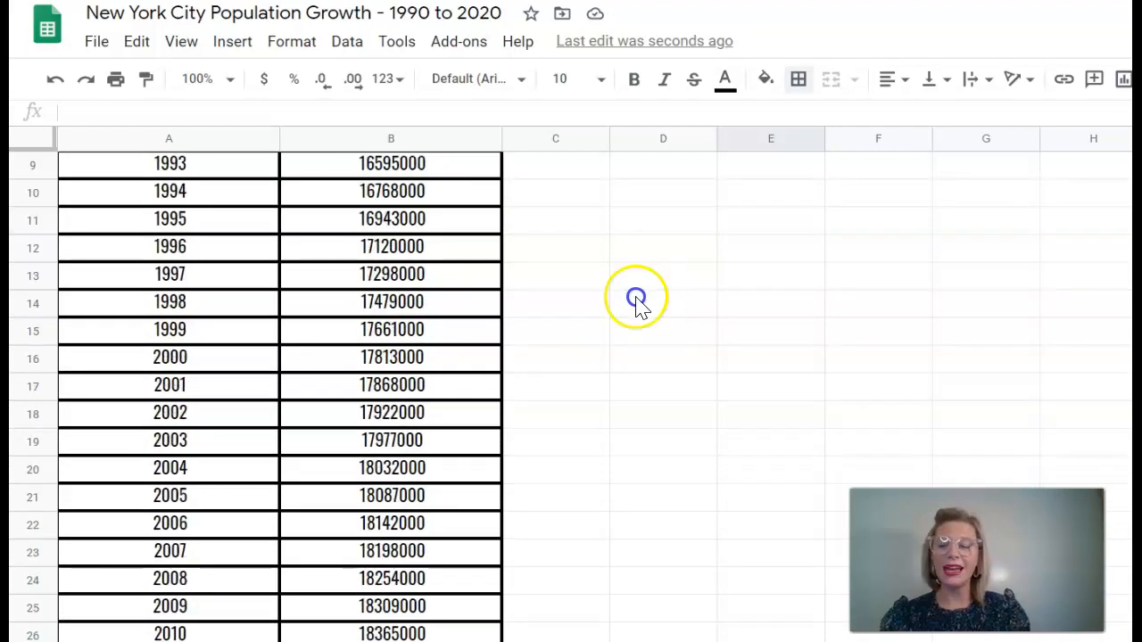
pyautogui.scroll(-6, 625, 278)
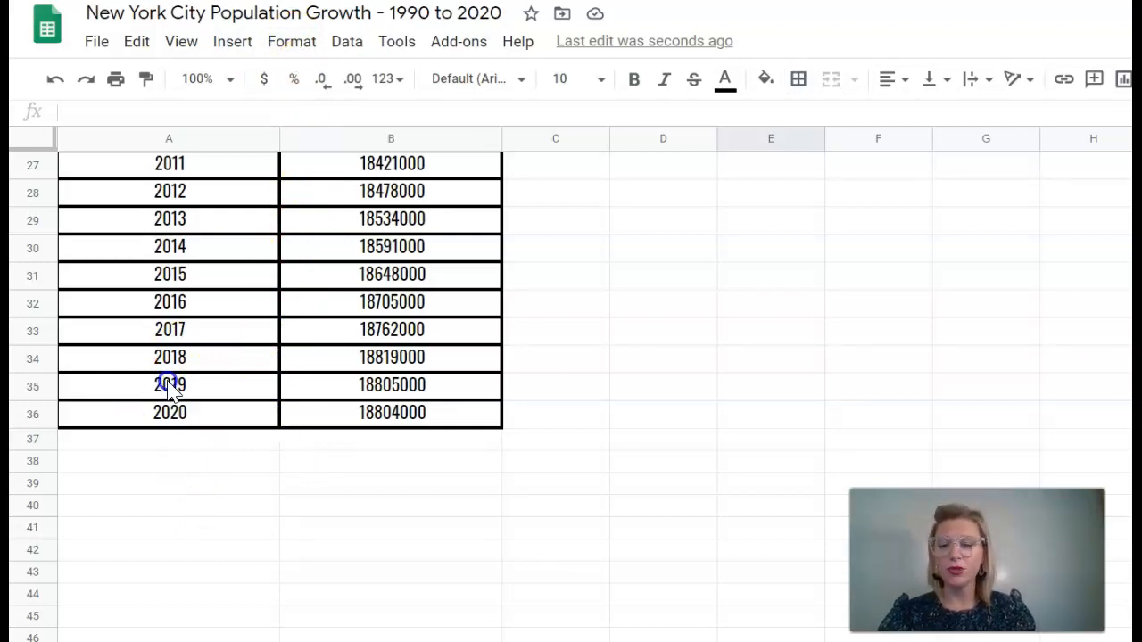
pyautogui.click(228, 41)
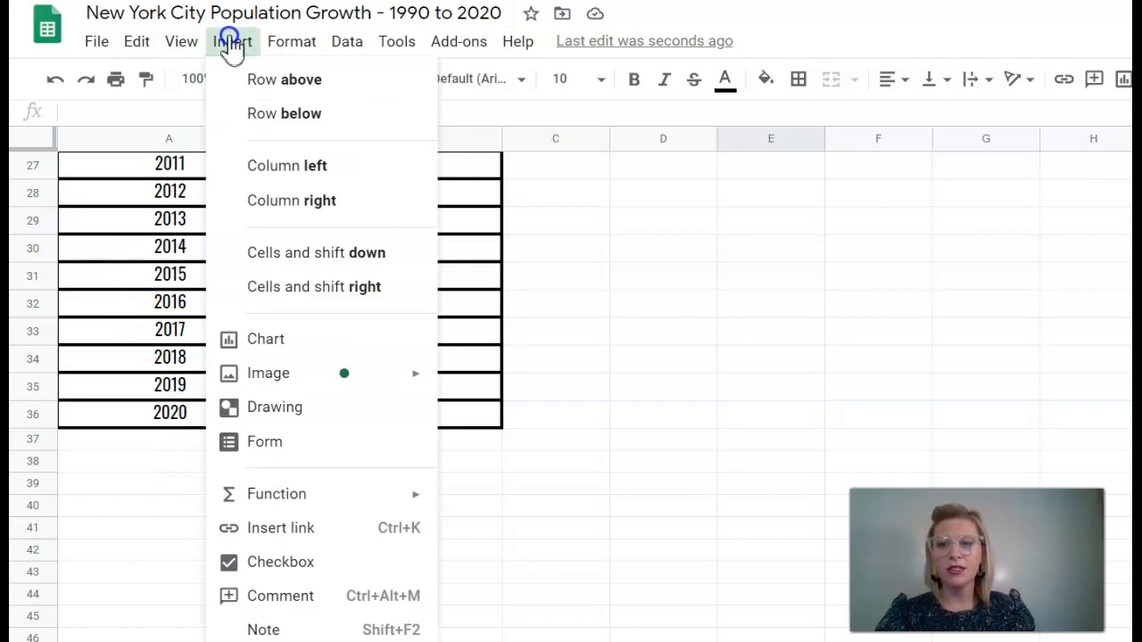
pyautogui.click(302, 415)
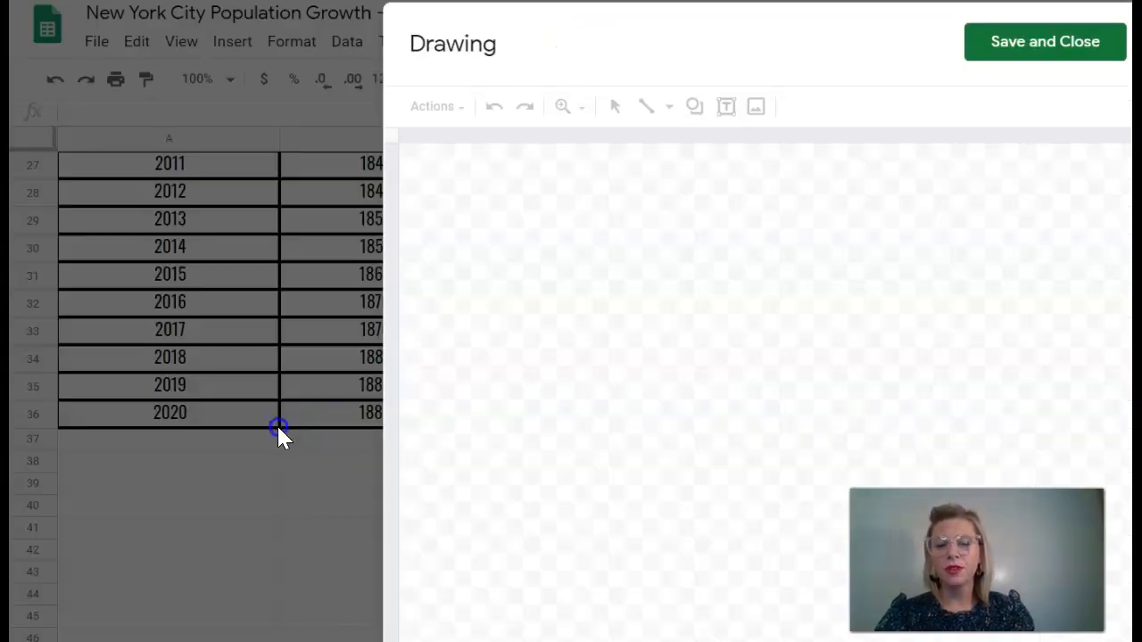
pyautogui.click(726, 107)
pyautogui.moveTo(479, 197)
pyautogui.mouseDown()
pyautogui.moveTo(490, 226)
pyautogui.moveTo(984, 310)
pyautogui.moveTo(905, 291)
pyautogui.moveTo(918, 297)
pyautogui.mouseUp()
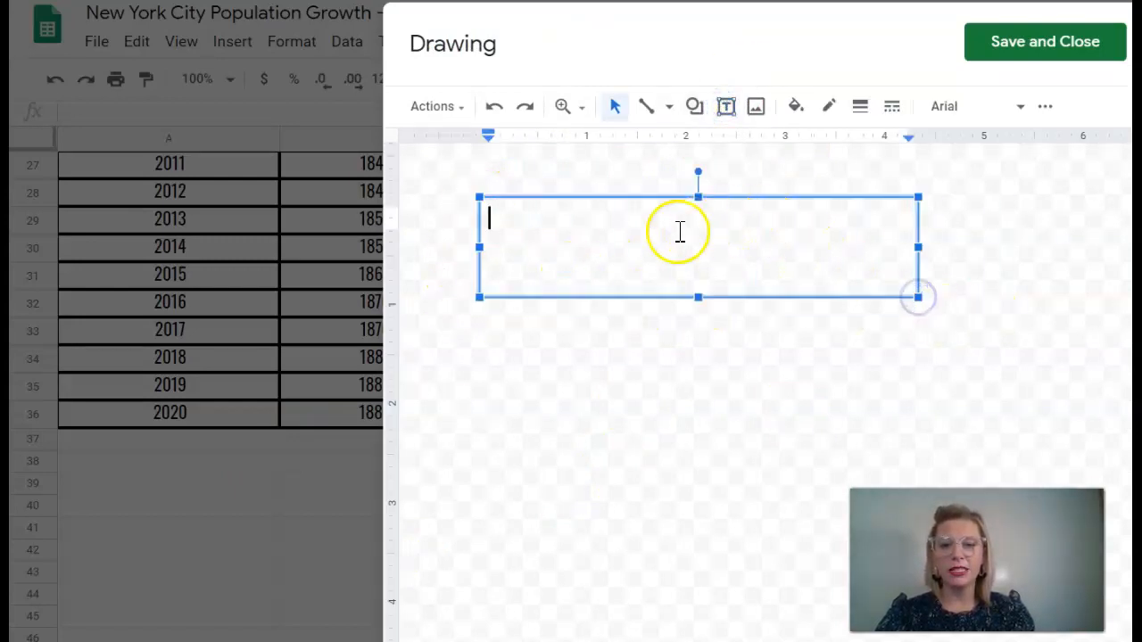
# Step: Set the text box font to Oswald Light and enter "Table 1. New York City Population Growth from 1990 to 2020."
pyautogui.click(969, 112)
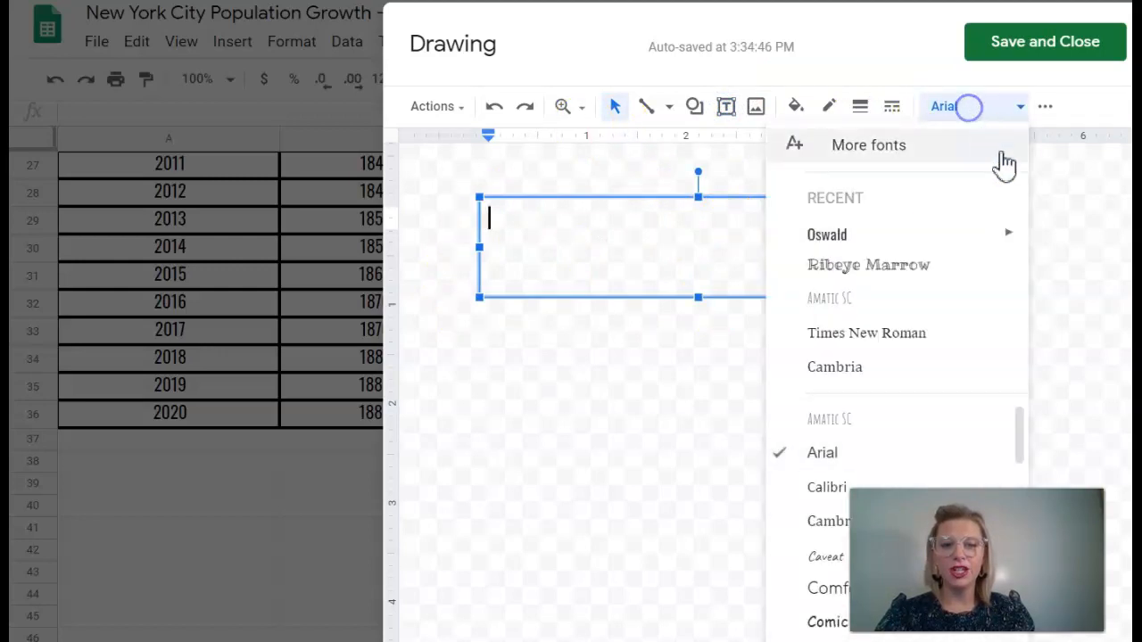
pyautogui.click(896, 232)
pyautogui.click(994, 106)
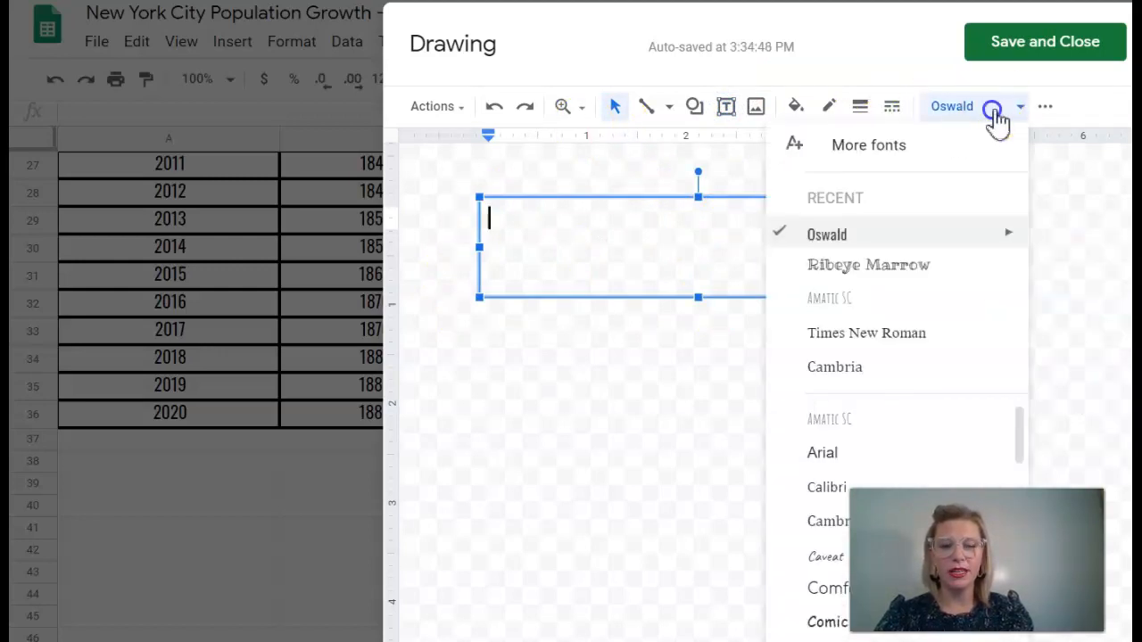
pyautogui.moveTo(991, 250)
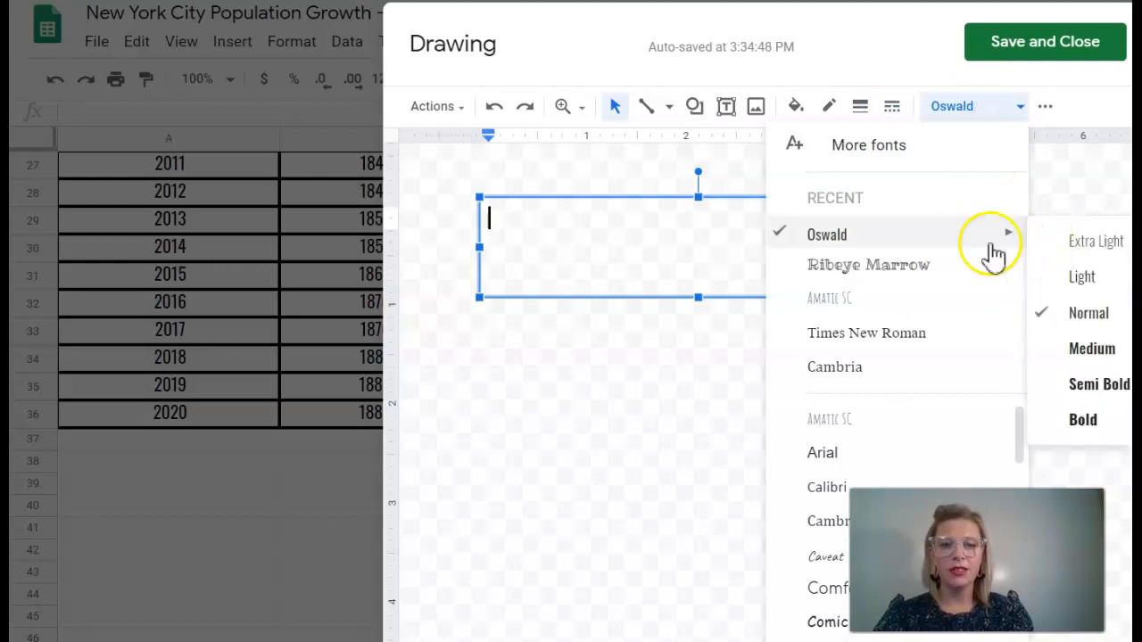
pyautogui.click(1081, 275)
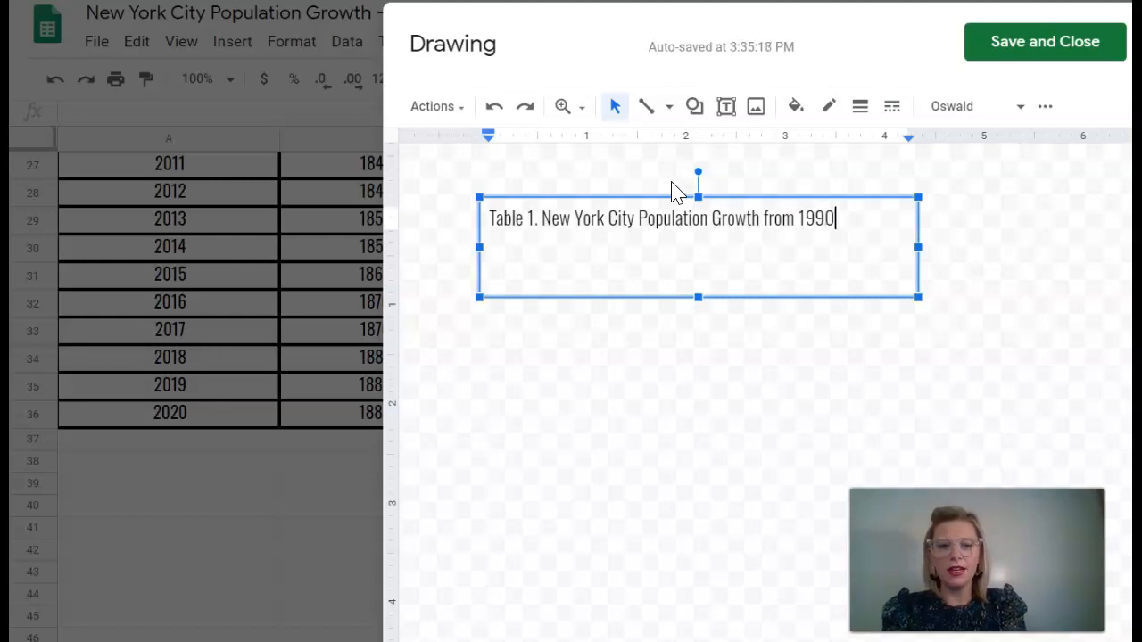
pyautogui.write('o 2020.')
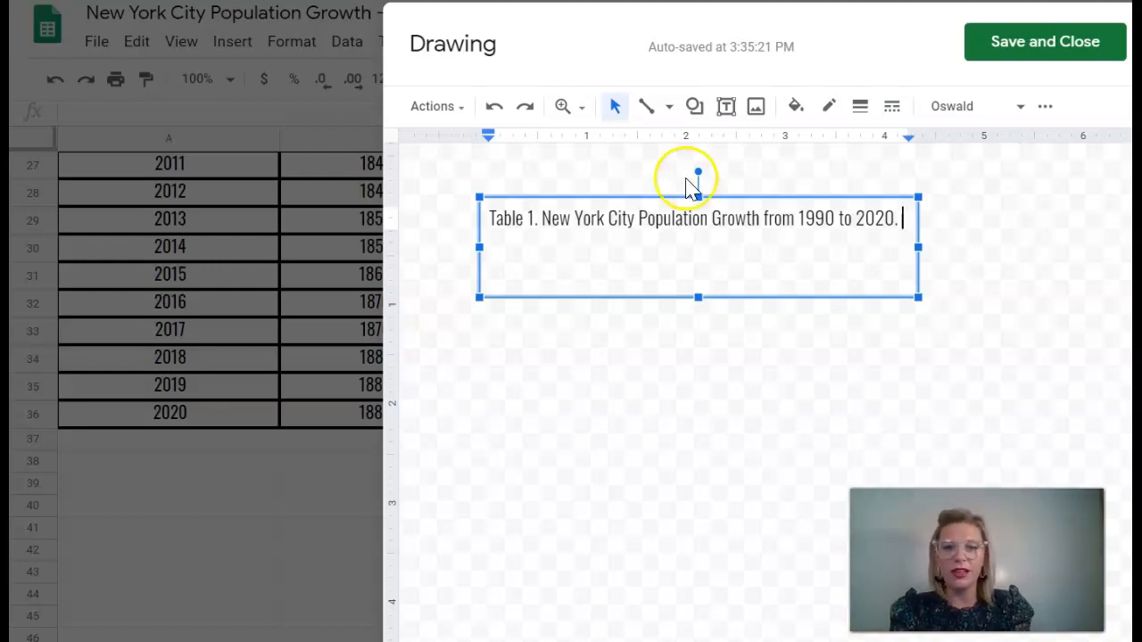
# Step: Make the "Table 1." caption title bold and set its font size to 11
pyautogui.doubleClick(700, 220)
pyautogui.moveTo(883, 219); pyautogui.dragTo(458, 222)
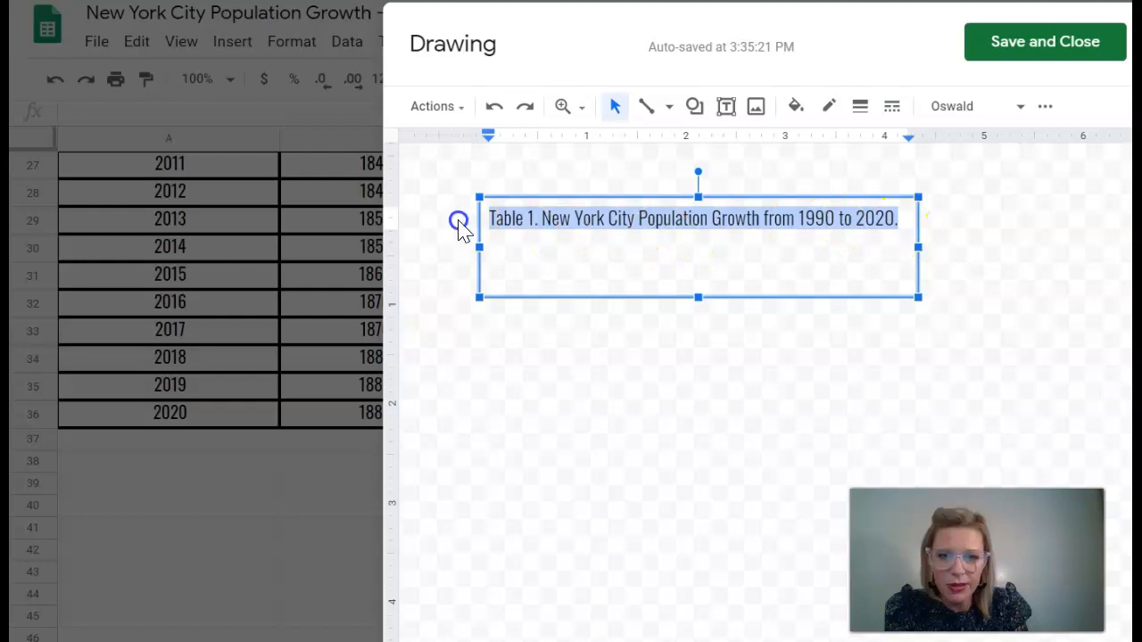
pyautogui.click(1044, 106)
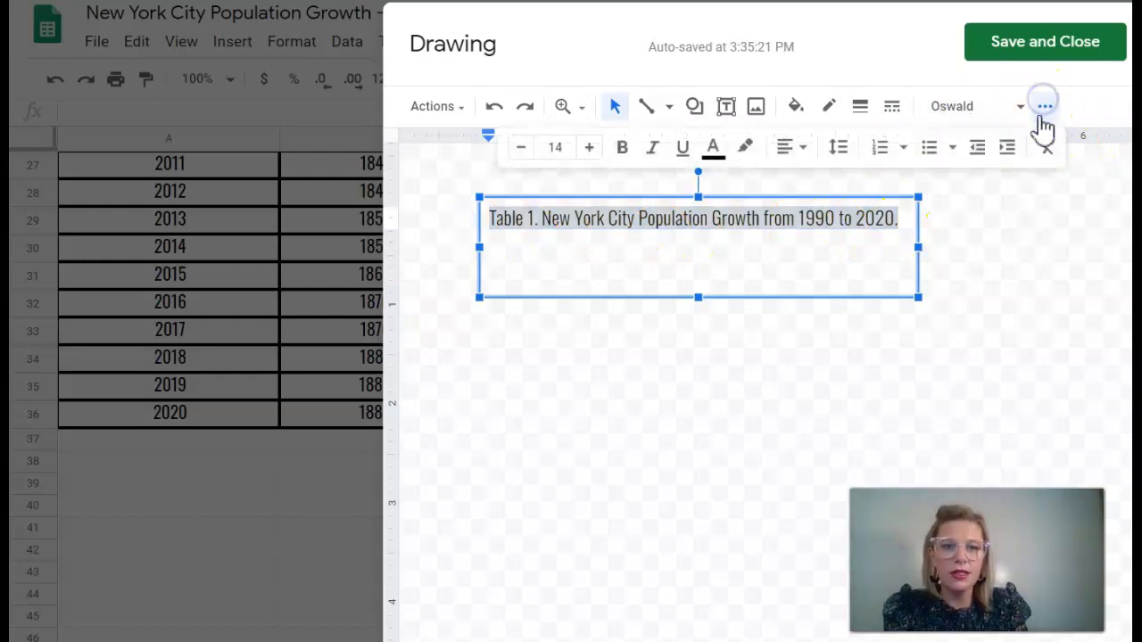
pyautogui.click(628, 148)
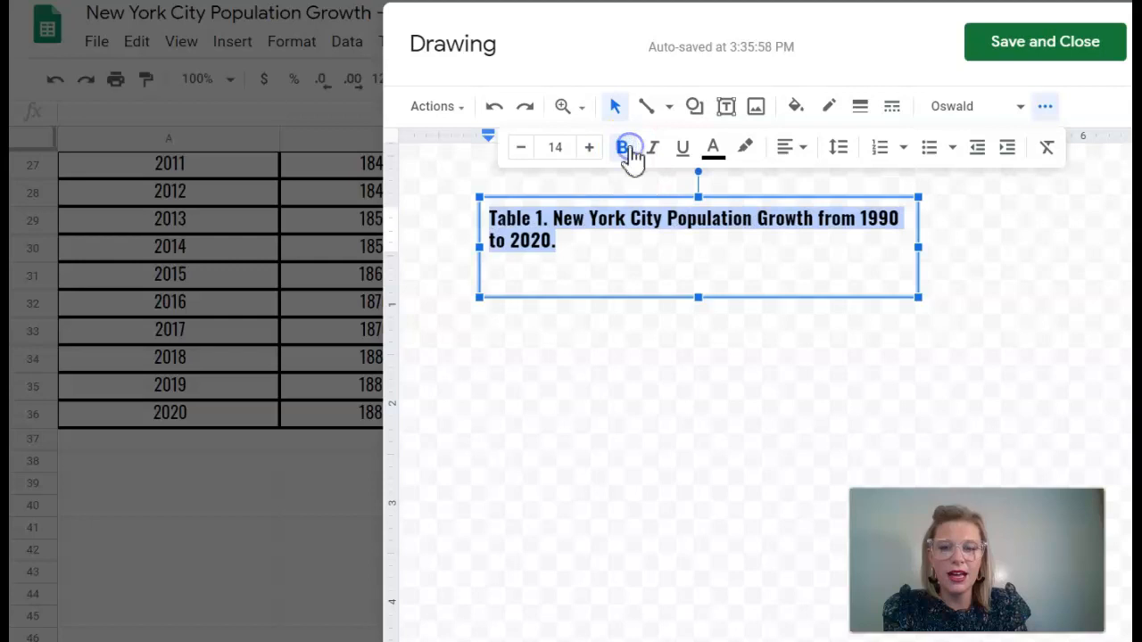
pyautogui.click(526, 148)
pyautogui.click(527, 148)
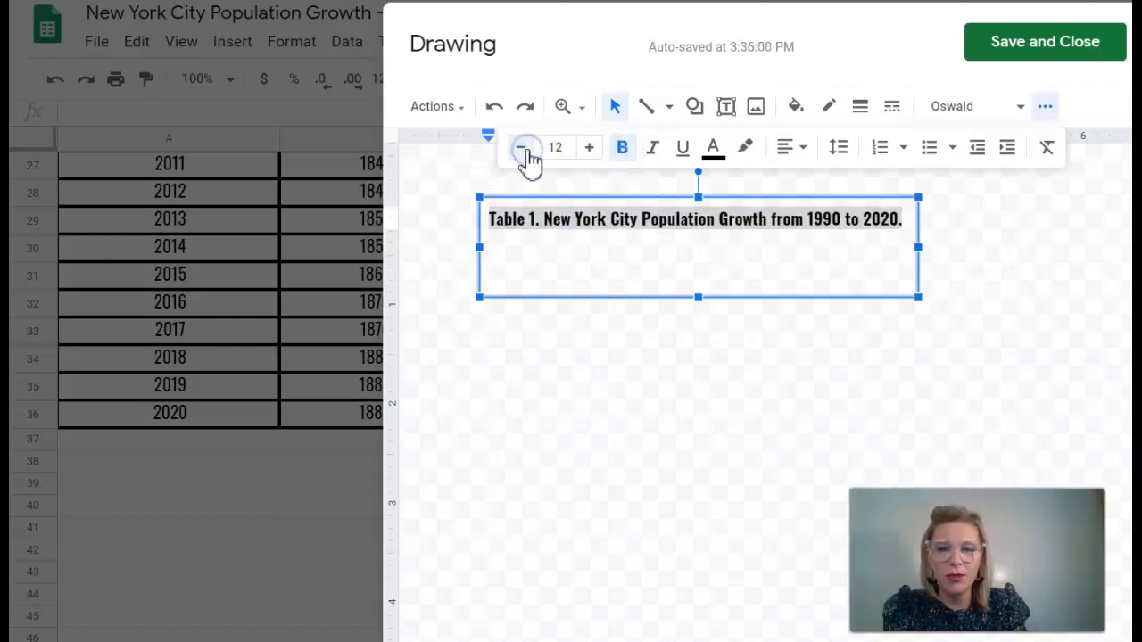
pyautogui.click(527, 148)
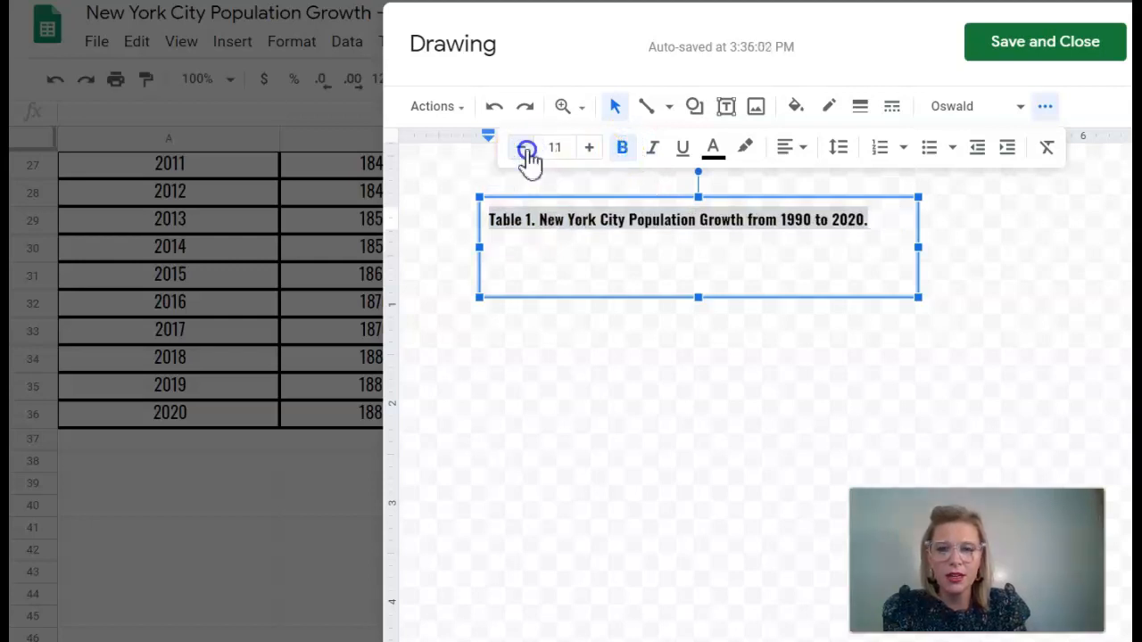
# Step: Set the font size to 11 for non-bold text following the caption title
pyautogui.click(875, 211)
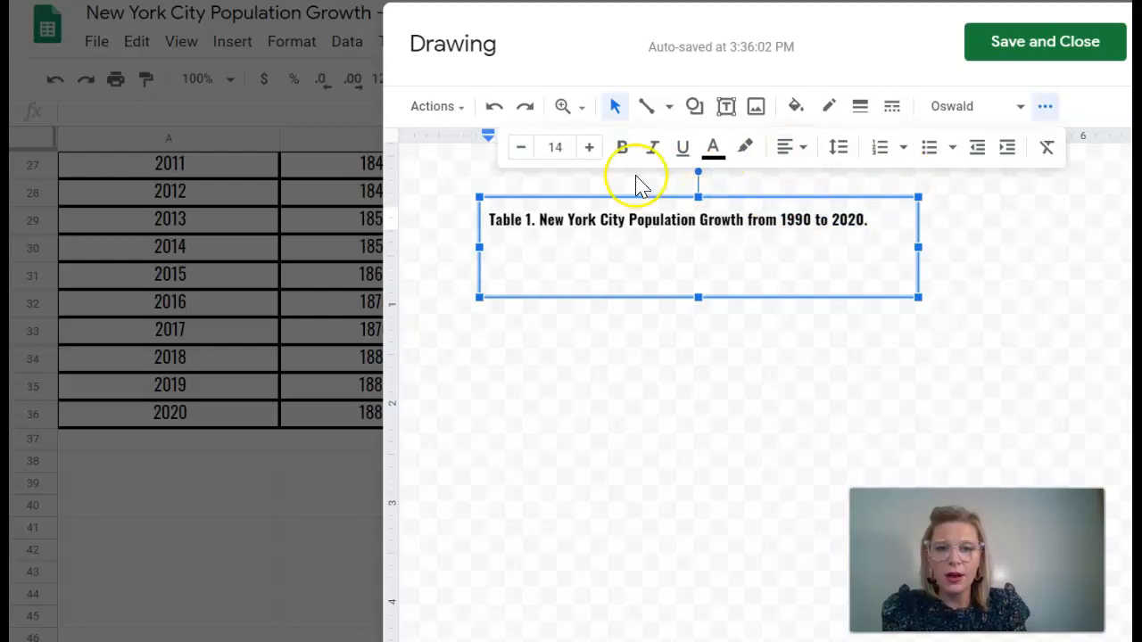
pyautogui.write('(f')
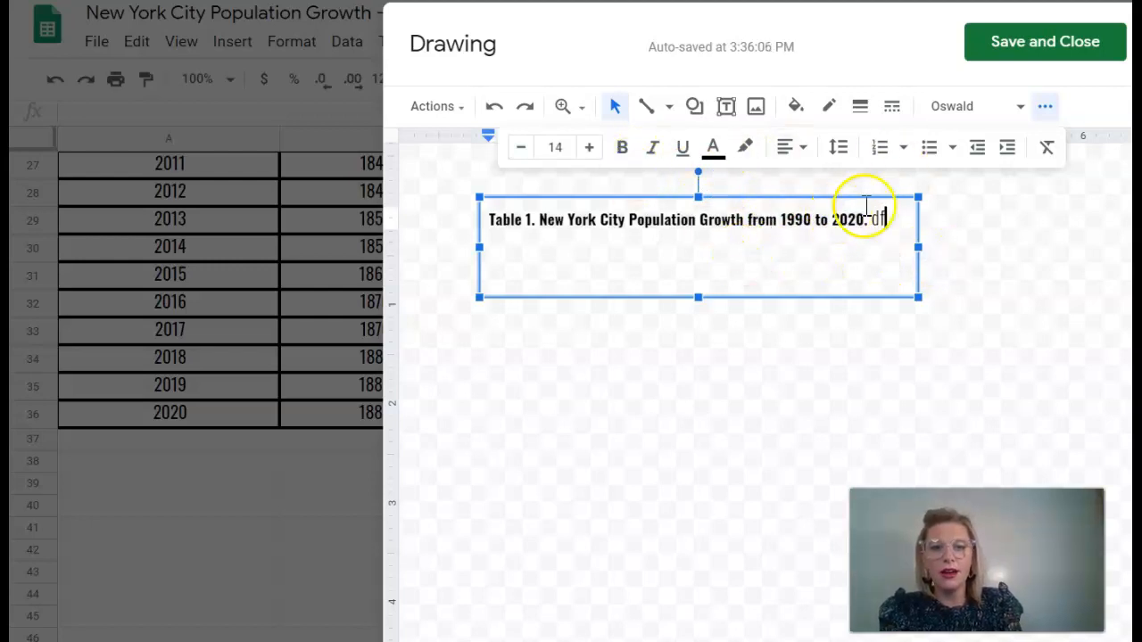
pyautogui.click(523, 150)
pyautogui.click(522, 149)
pyautogui.click(522, 149)
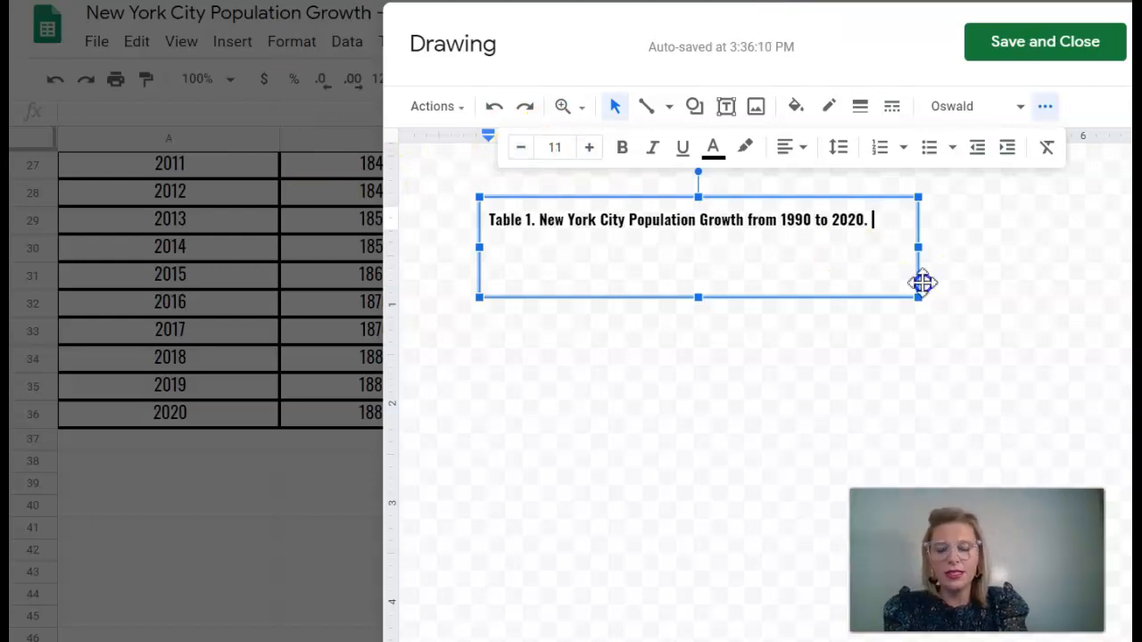
# Step: Append after the title: "This table represents the data collected from New York City during the years 1990 to 2020 regarding their total population of the metro-area."
pyautogui.click(832, 255)
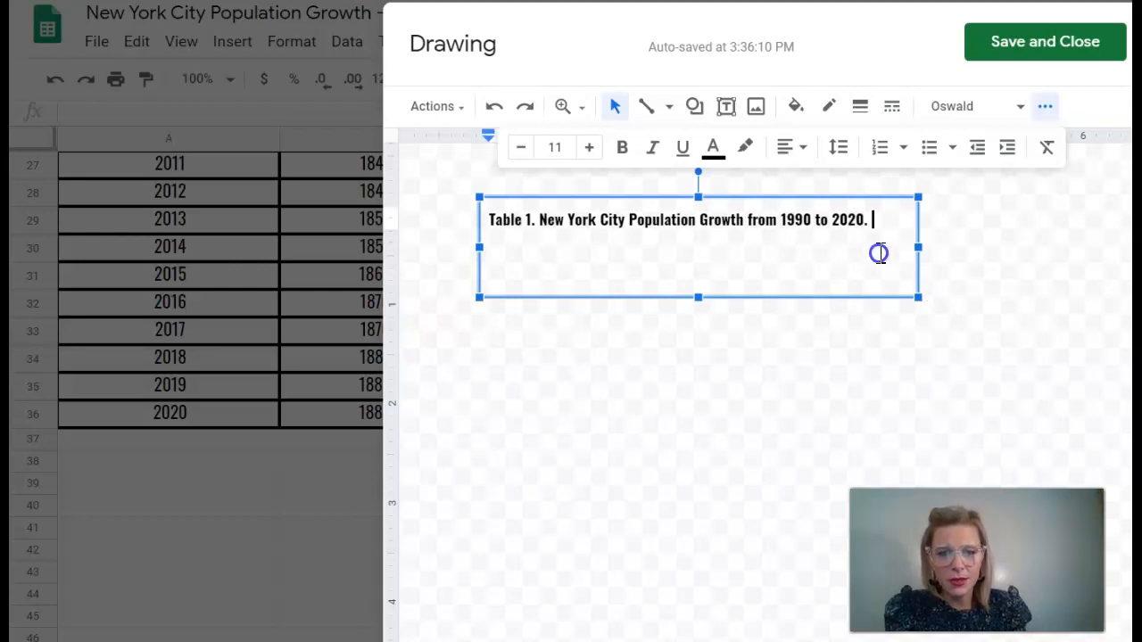
pyautogui.write('This table represents the dat')
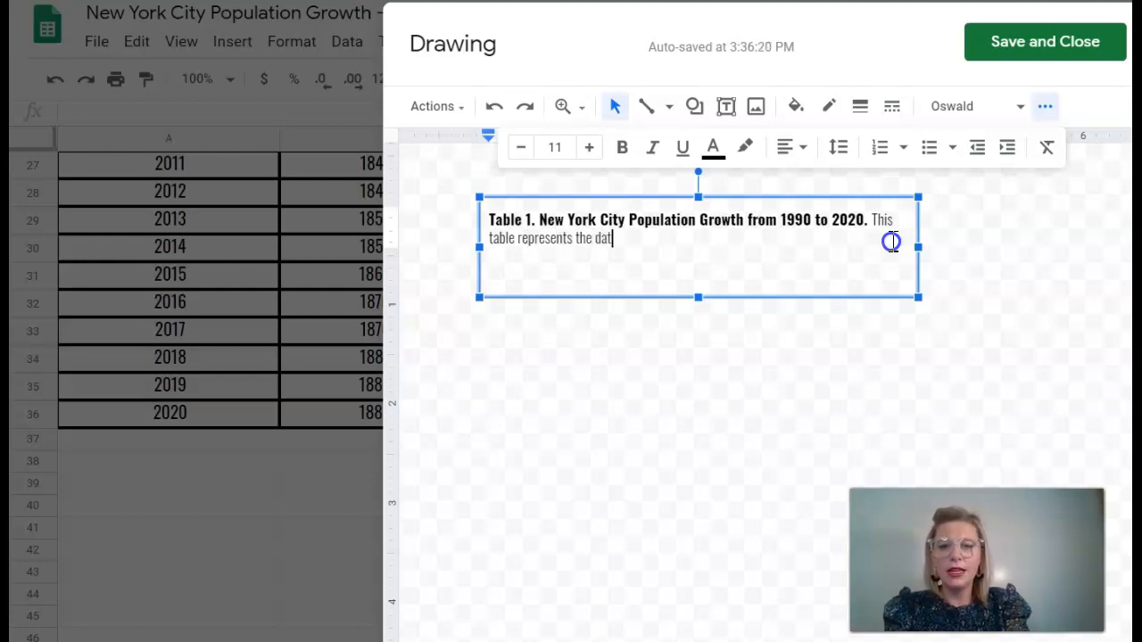
pyautogui.write('a collected')
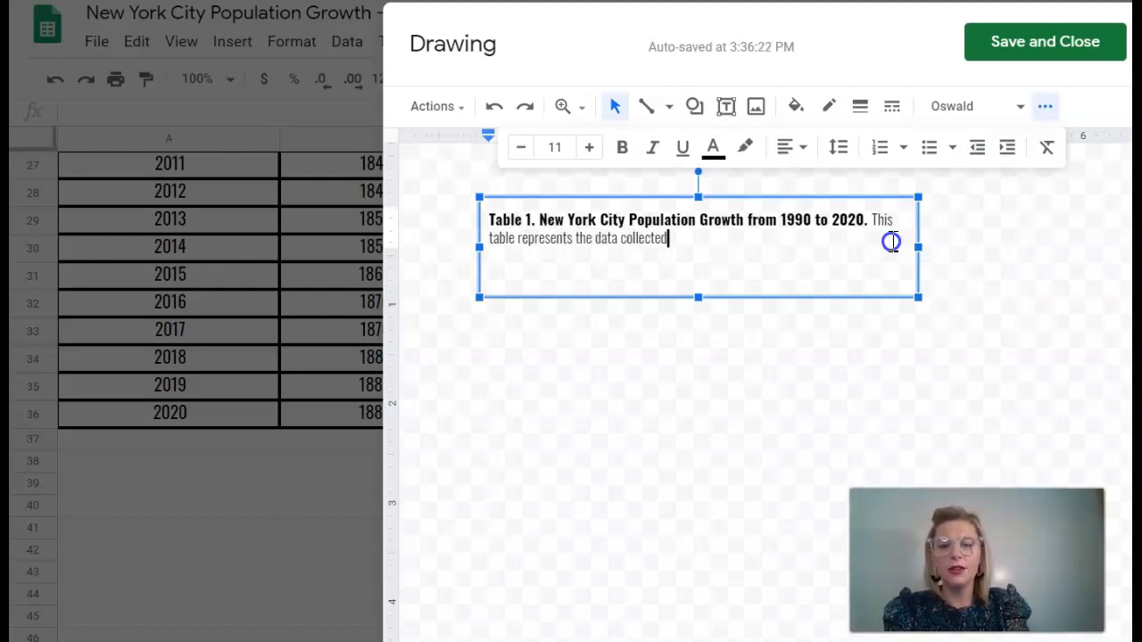
pyautogui.write(' from New York')
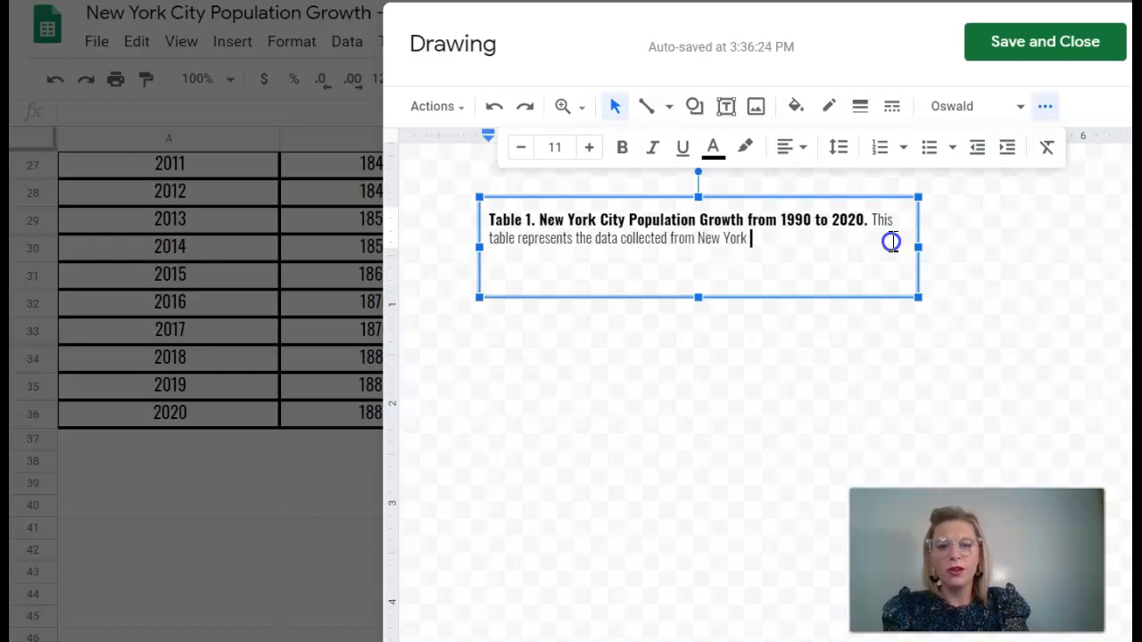
pyautogui.write(' City dueing the year')
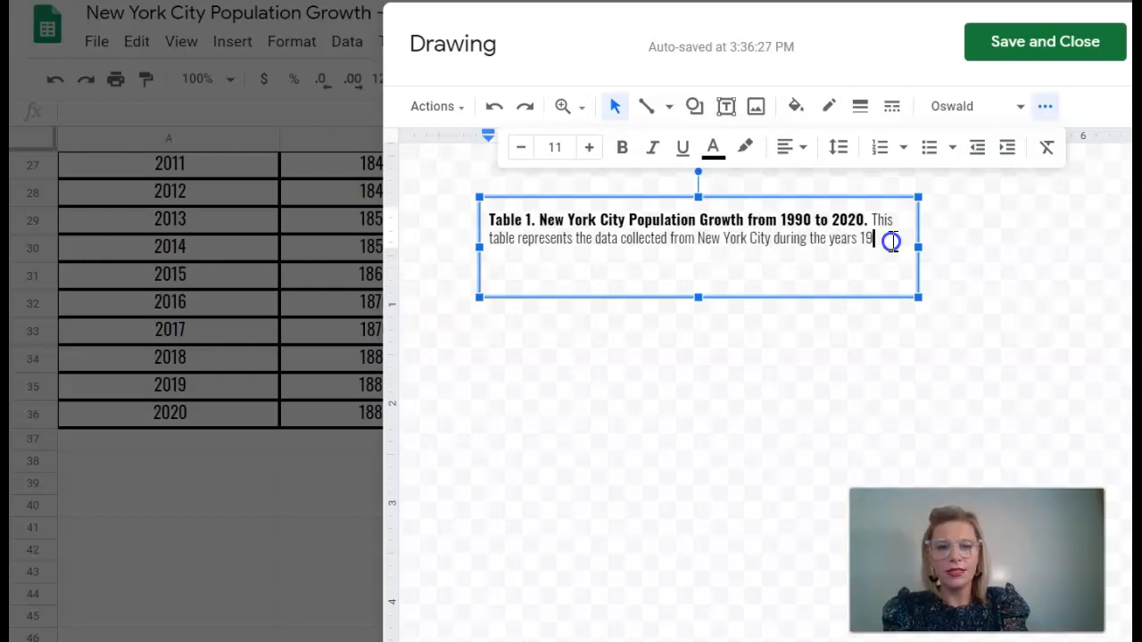
pyautogui.write('s 1990-2020 regarding their tota')
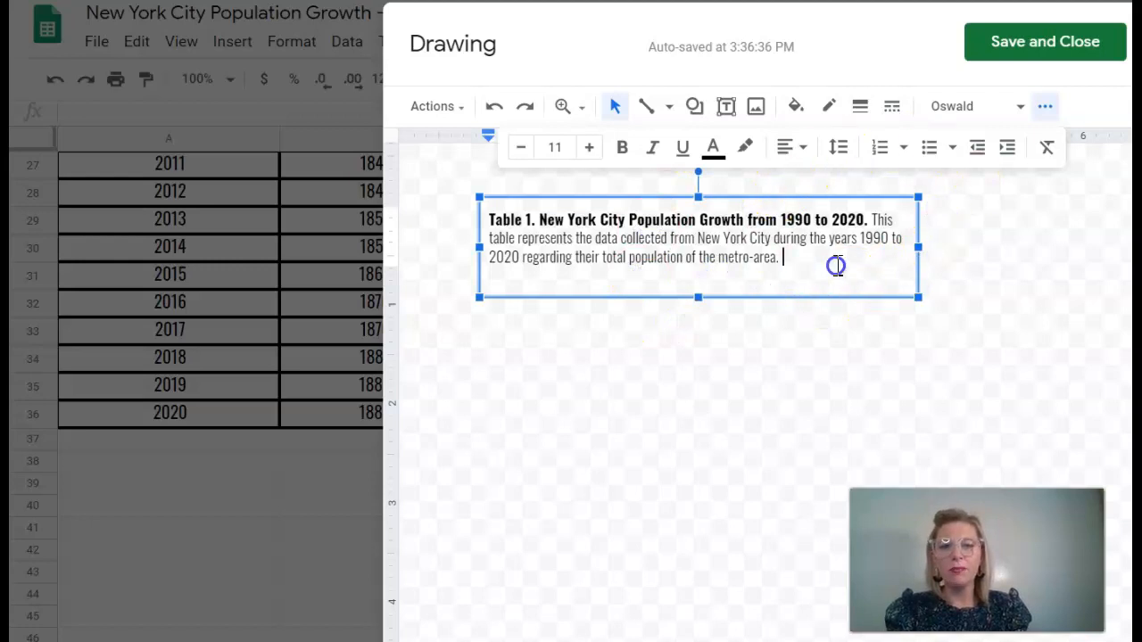
# Step: Save the drawing with a 2px border around the caption box and its height reduced to fit the text
pyautogui.click(860, 108)
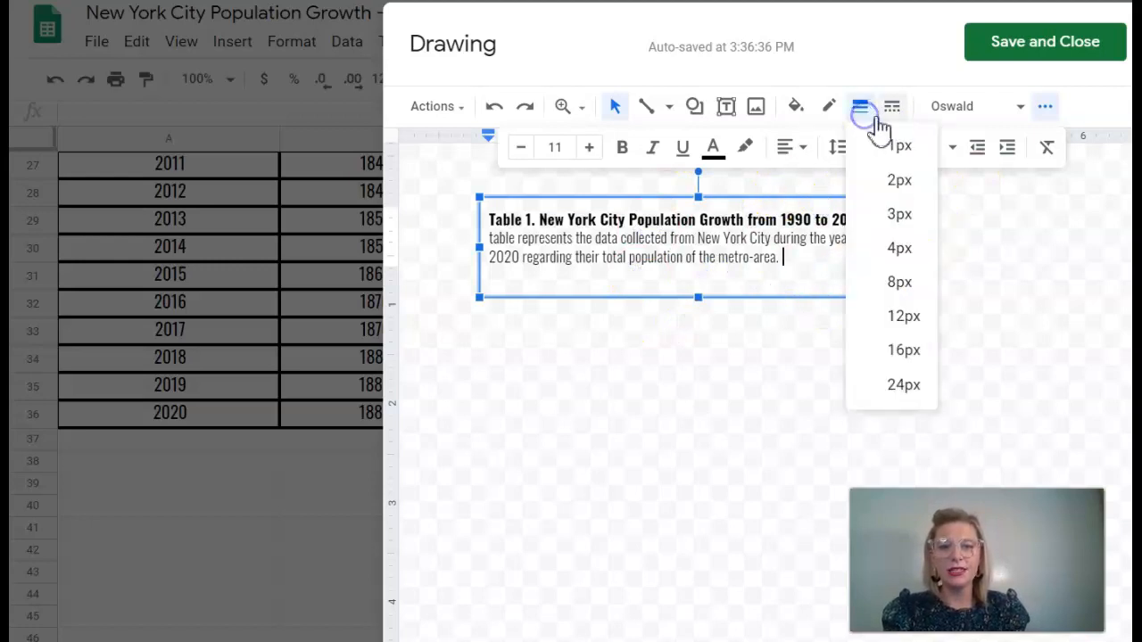
pyautogui.click(923, 180)
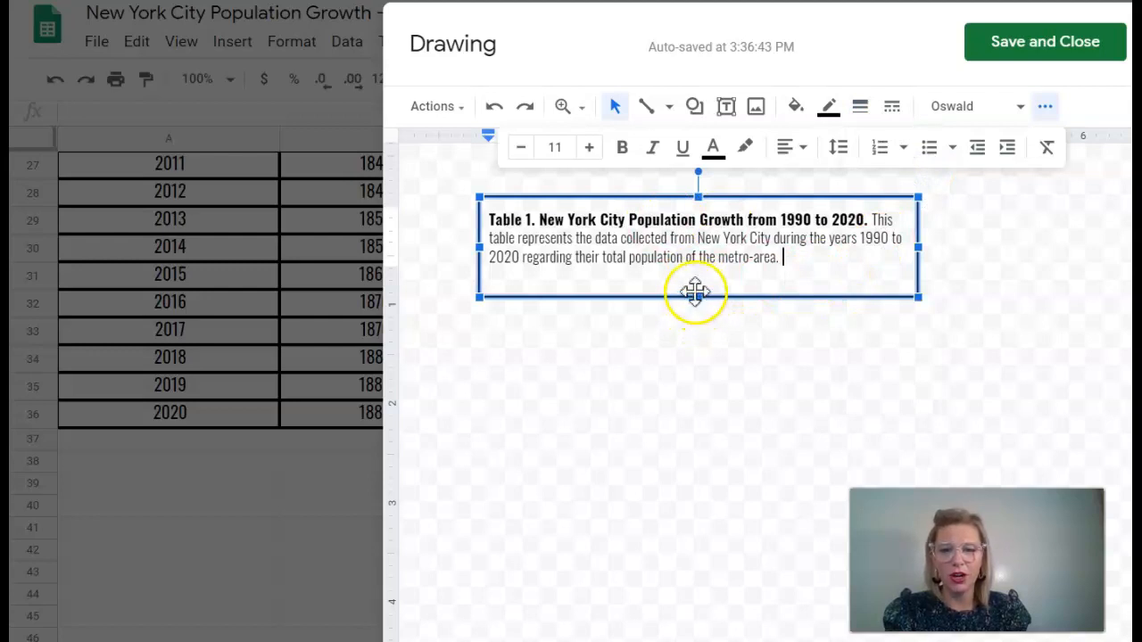
pyautogui.click(700, 300)
pyautogui.moveTo(700, 300); pyautogui.dragTo(702, 281)
pyautogui.click(1008, 52)
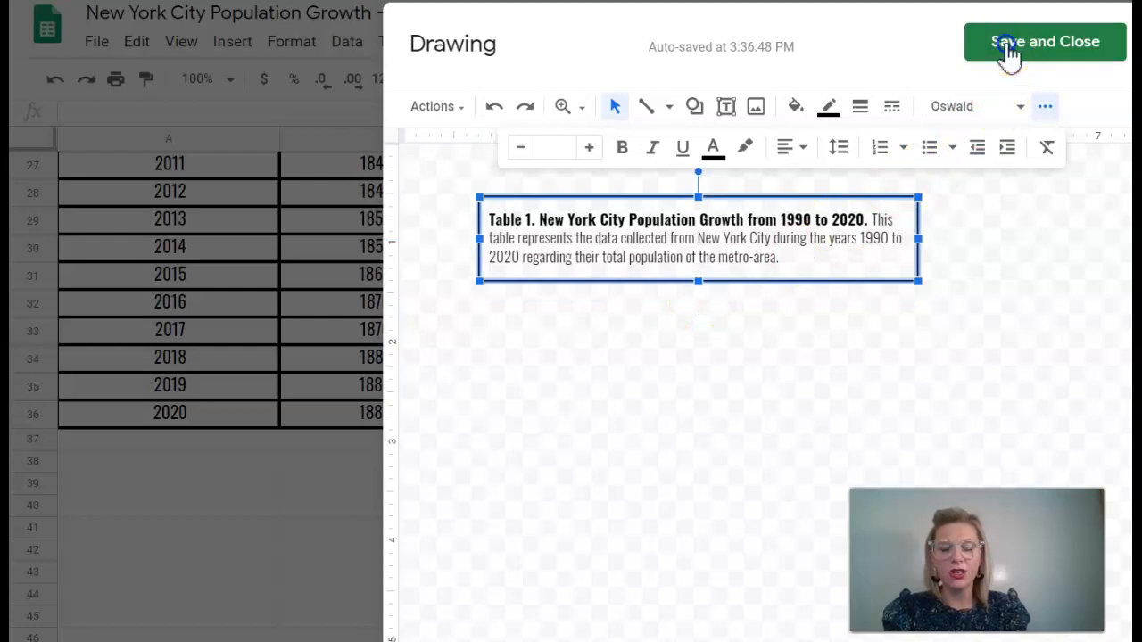
# Step: Move the caption box directly below the table's 2020 row and shrink it to match the table's width
pyautogui.scroll(8, 768, 357)
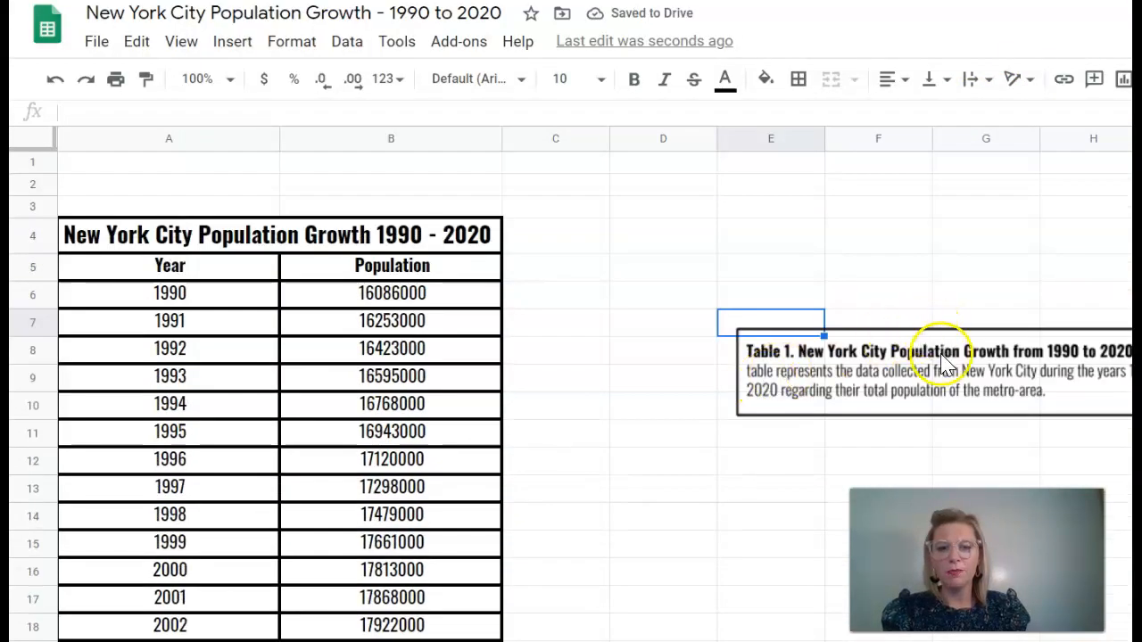
pyautogui.click(779, 393)
pyautogui.moveTo(920, 382)
pyautogui.mouseDown()
pyautogui.moveTo(581, 548)
pyautogui.moveTo(717, 543)
pyautogui.mouseUp()
pyautogui.scroll(-5, 725, 473)
pyautogui.scroll(2, 727, 451)
pyautogui.moveTo(733, 295); pyautogui.dragTo(711, 583)
pyautogui.scroll(-3, 669, 357)
pyautogui.moveTo(676, 312); pyautogui.dragTo(681, 495)
pyautogui.scroll(-1, 700, 486)
pyautogui.moveTo(712, 389); pyautogui.dragTo(708, 500)
pyautogui.scroll(-3, 709, 495)
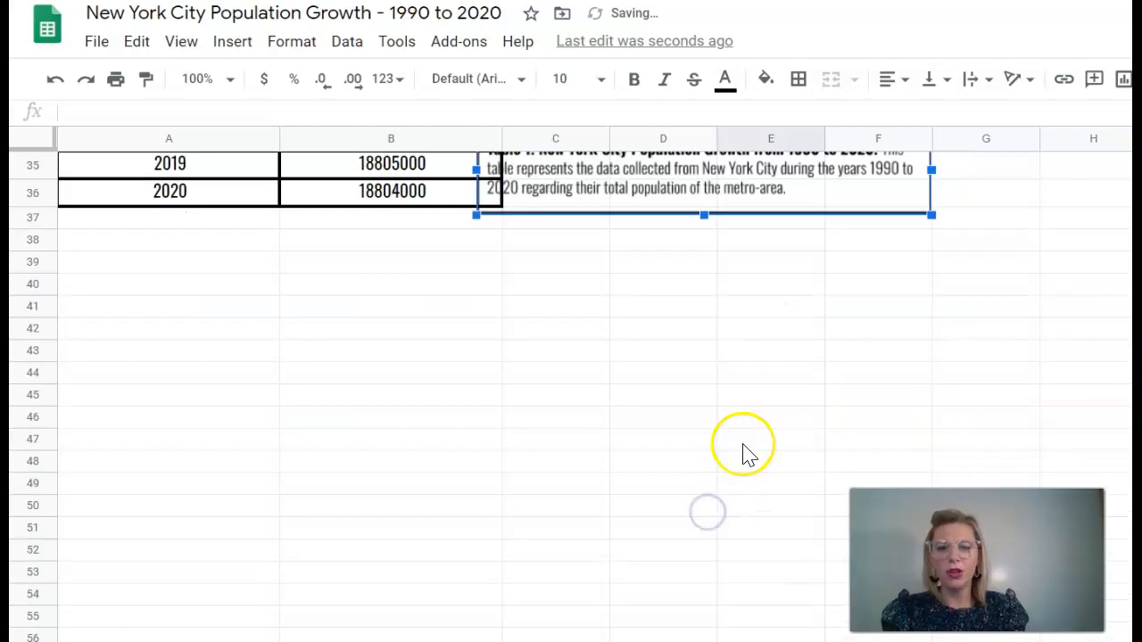
pyautogui.scroll(1, 742, 454)
pyautogui.moveTo(705, 285)
pyautogui.mouseDown()
pyautogui.moveTo(320, 381)
pyautogui.moveTo(288, 377)
pyautogui.mouseUp()
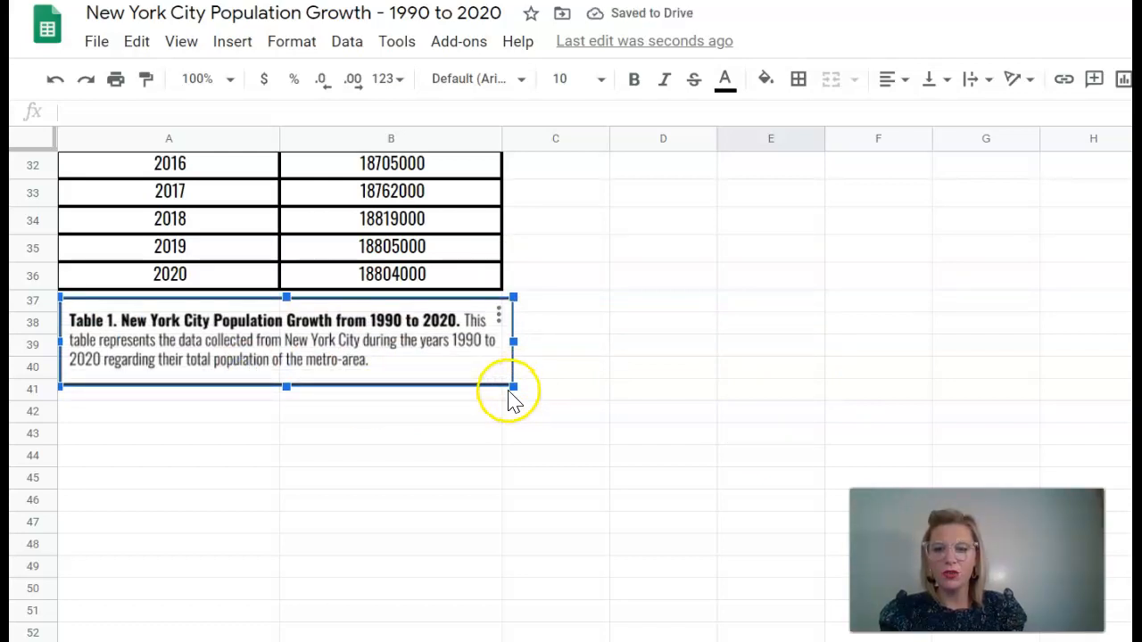
pyautogui.moveTo(513, 386); pyautogui.dragTo(500, 362)
pyautogui.click(554, 368)
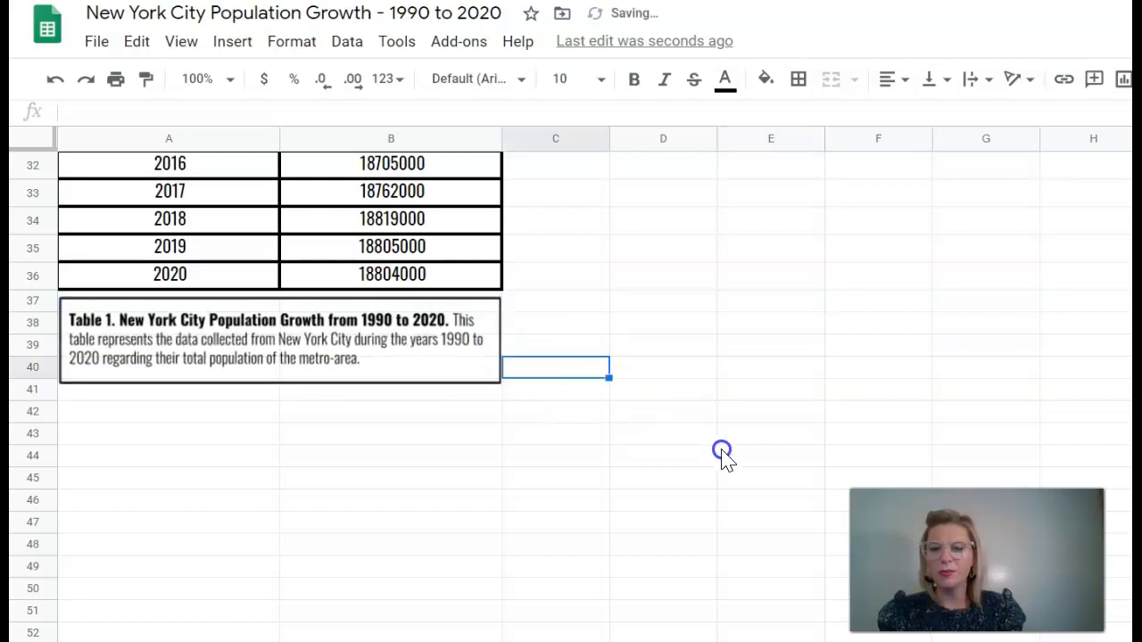
# Step: Insert a chart from the whole table, from the title in row 4 to the 2020 row
pyautogui.scroll(3, 719, 469)
pyautogui.scroll(8, 660, 531)
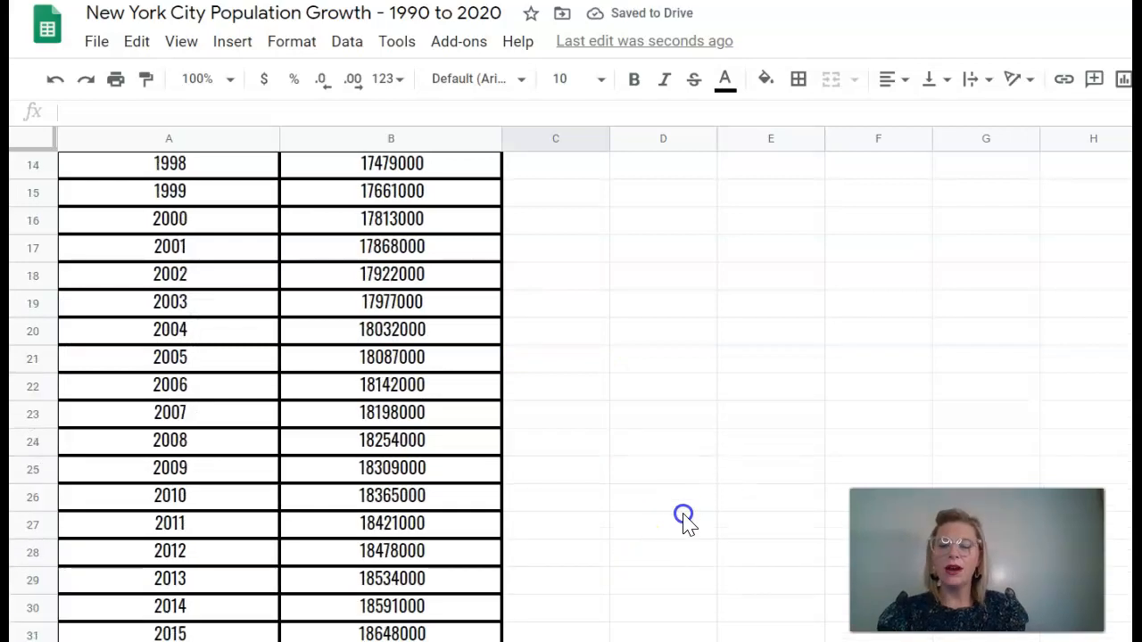
pyautogui.scroll(-8, 223, 236)
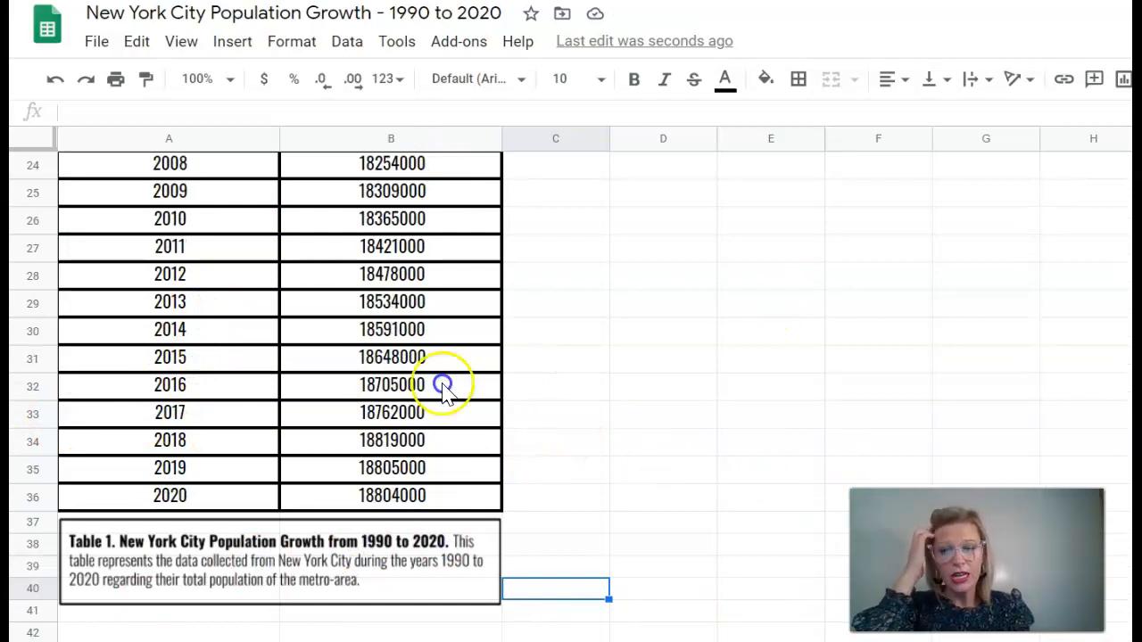
pyautogui.scroll(3, 650, 428)
pyautogui.scroll(5, 781, 401)
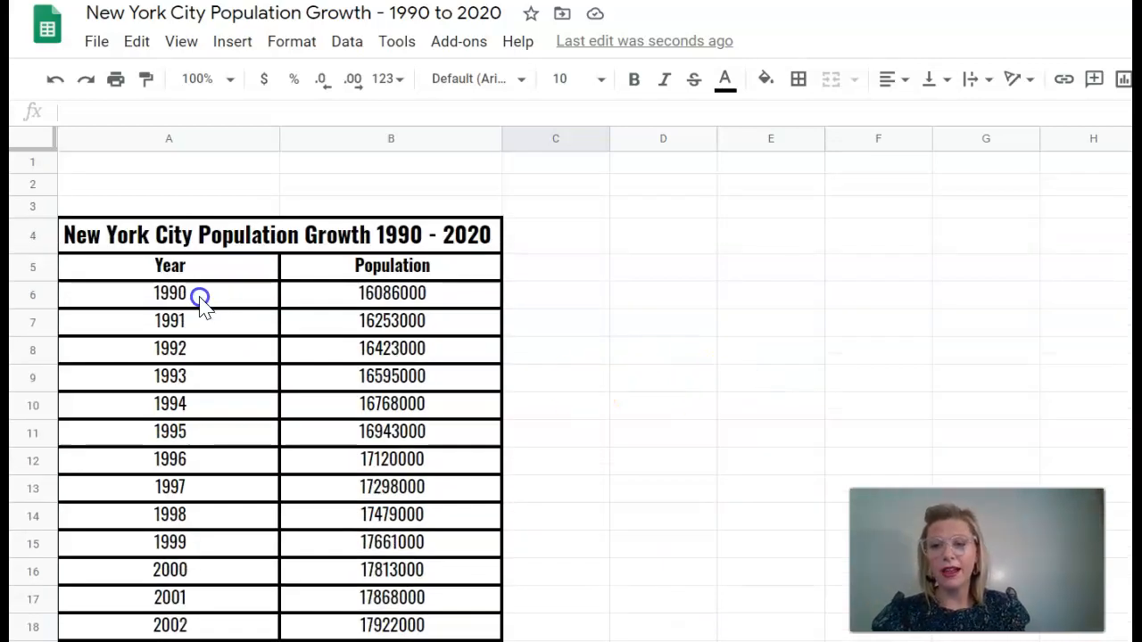
pyautogui.moveTo(205, 229); pyautogui.dragTo(436, 331)
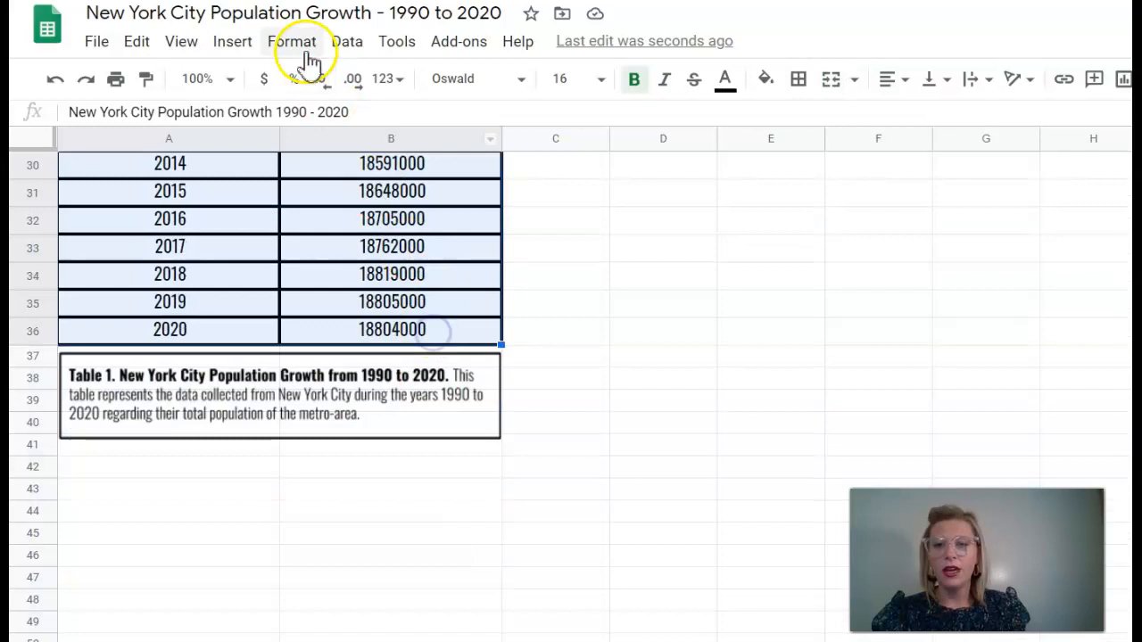
pyautogui.click(237, 42)
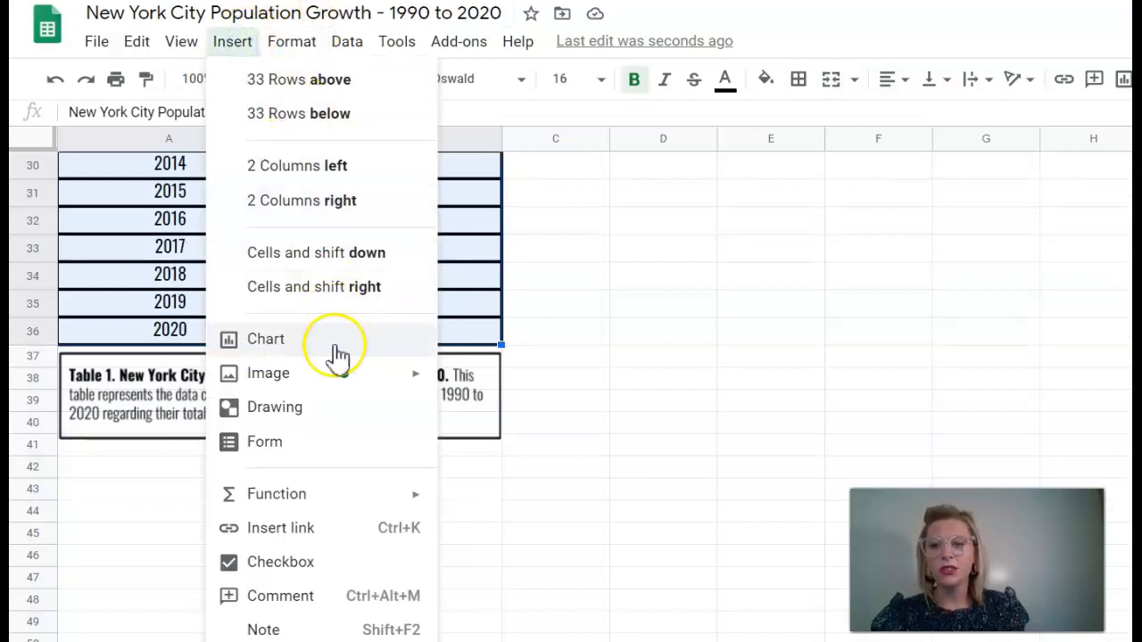
pyautogui.click(336, 347)
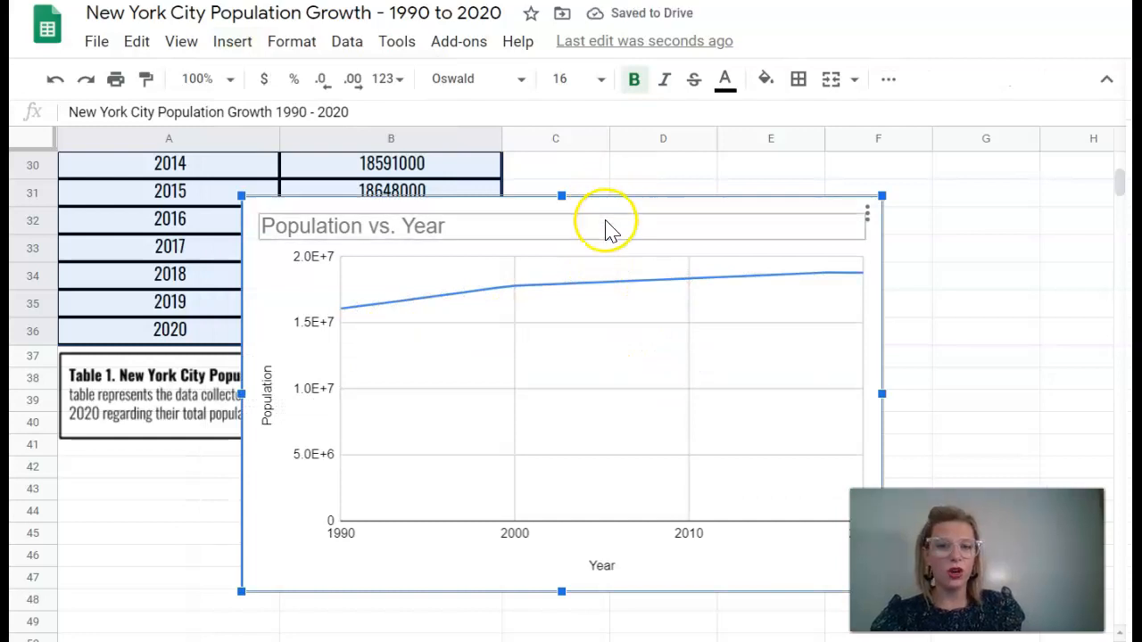
# Step: Move the line chart further right so it covers less of the caption box below the table
pyautogui.moveTo(589, 214); pyautogui.dragTo(715, 222)
pyautogui.scroll(-1, 562, 375)
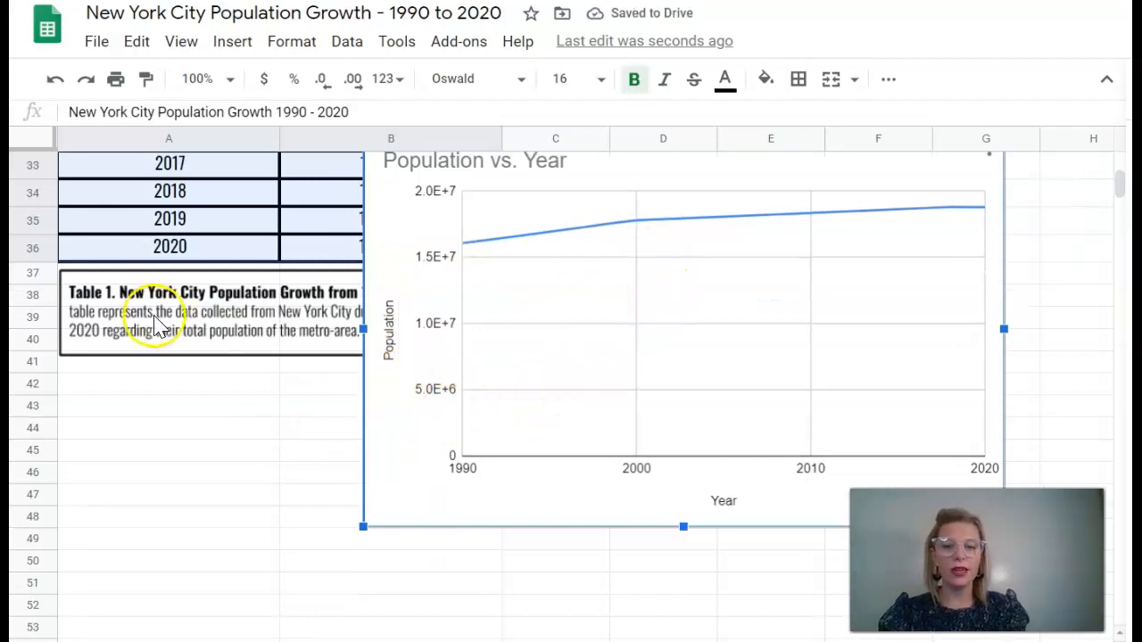
pyautogui.scroll(10, 165, 325)
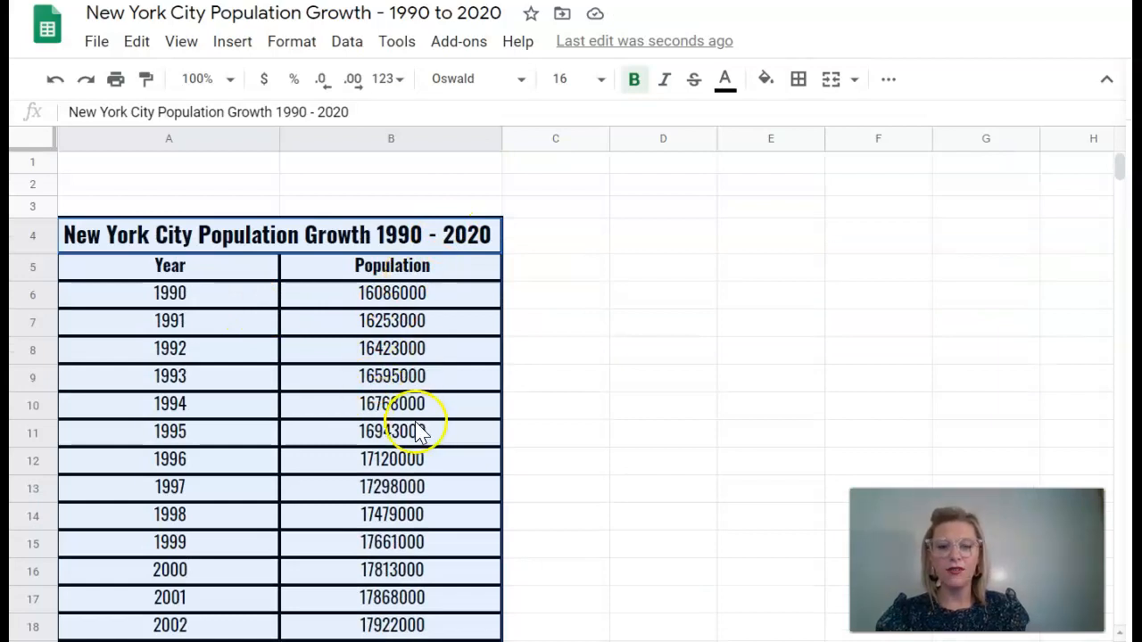
pyautogui.scroll(-8, 382, 393)
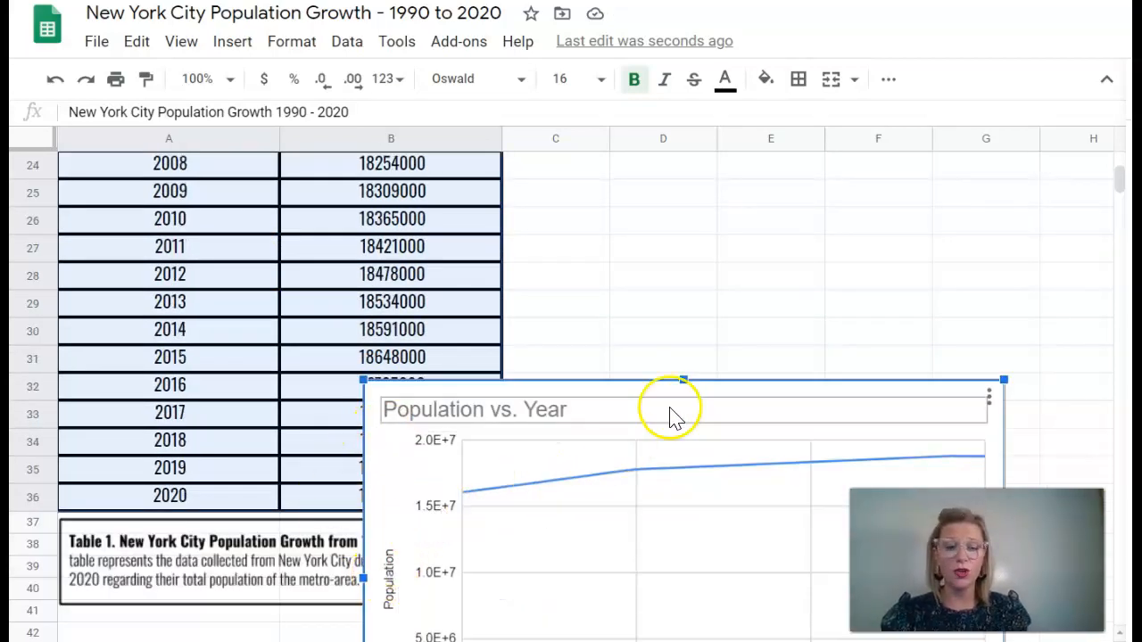
pyautogui.scroll(-3, 546, 596)
# Step: Change the chart's vertical axis title to "Population (number of humans)"
pyautogui.click(390, 398)
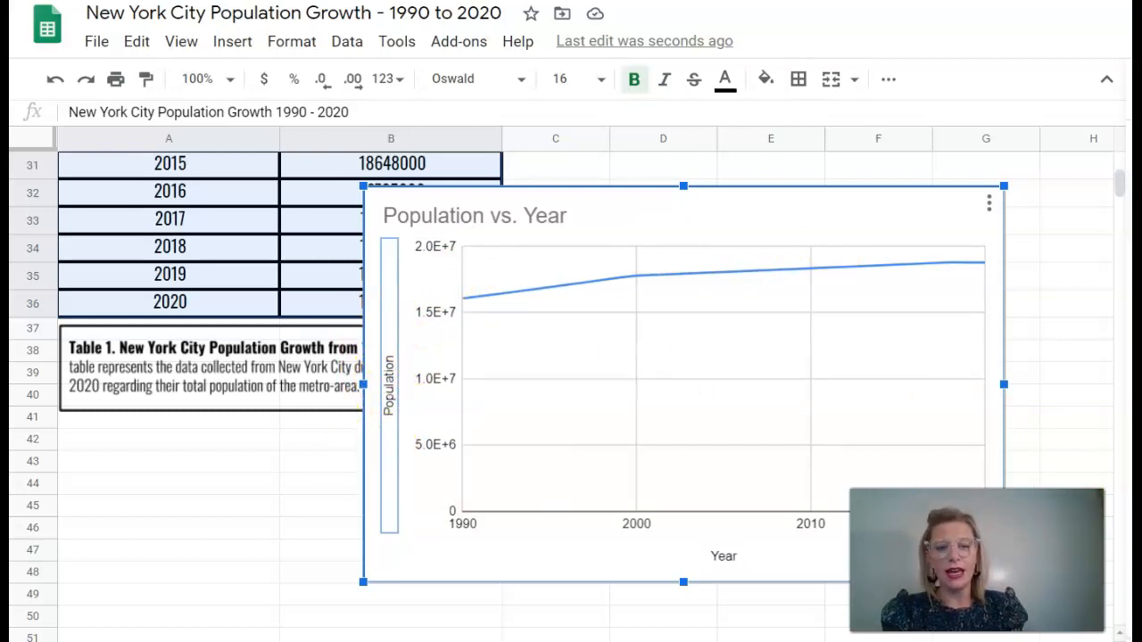
pyautogui.write('(')
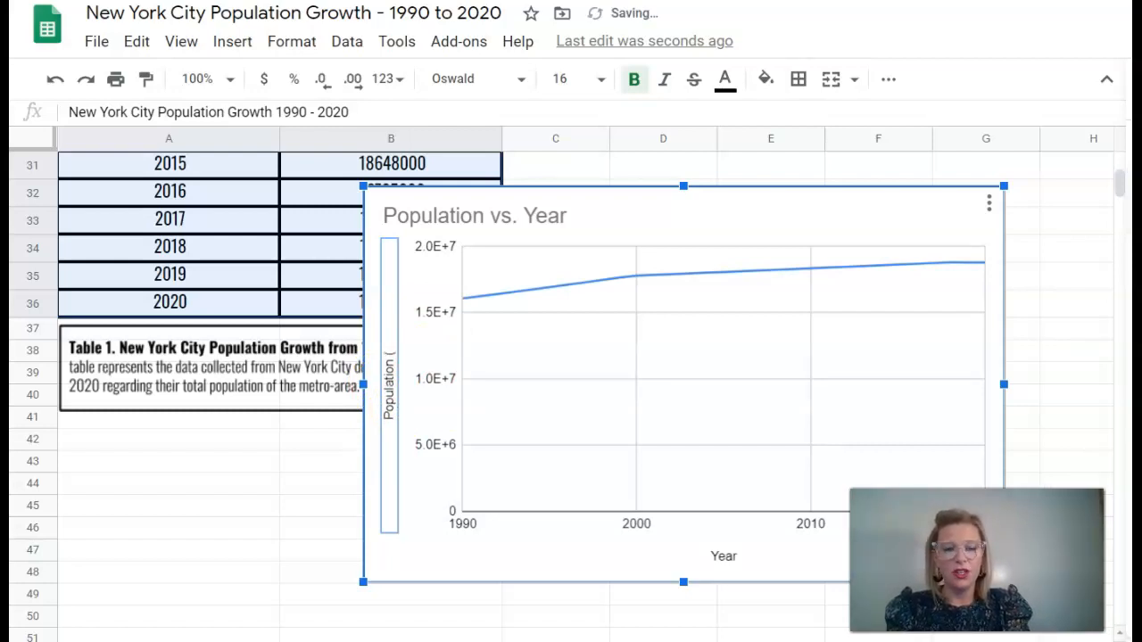
pyautogui.write('humans)')
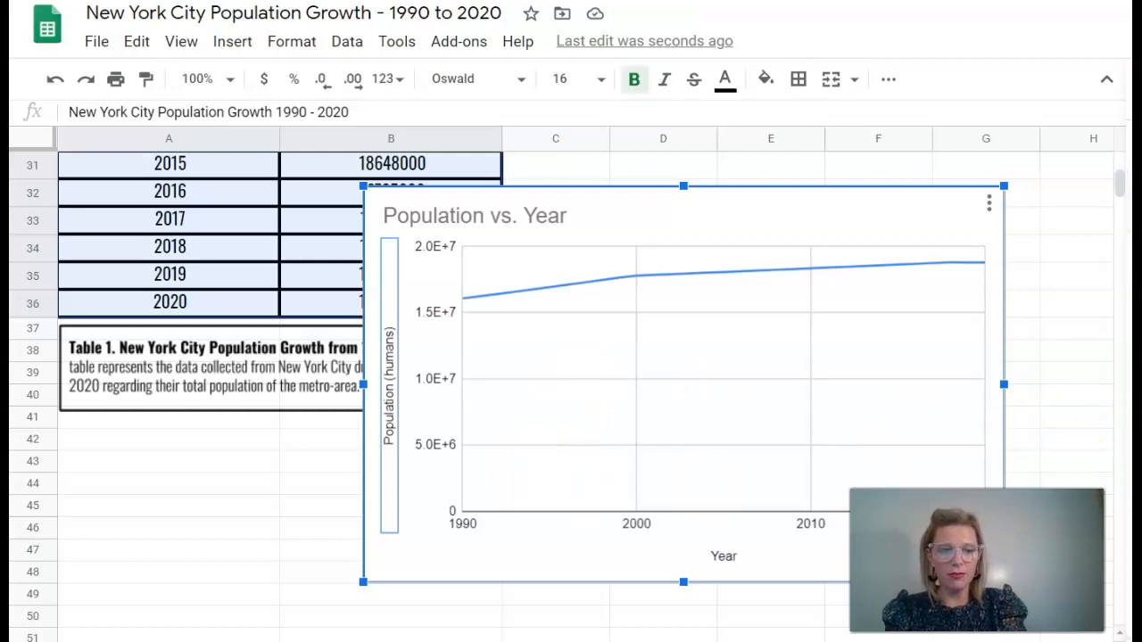
pyautogui.write('number of')
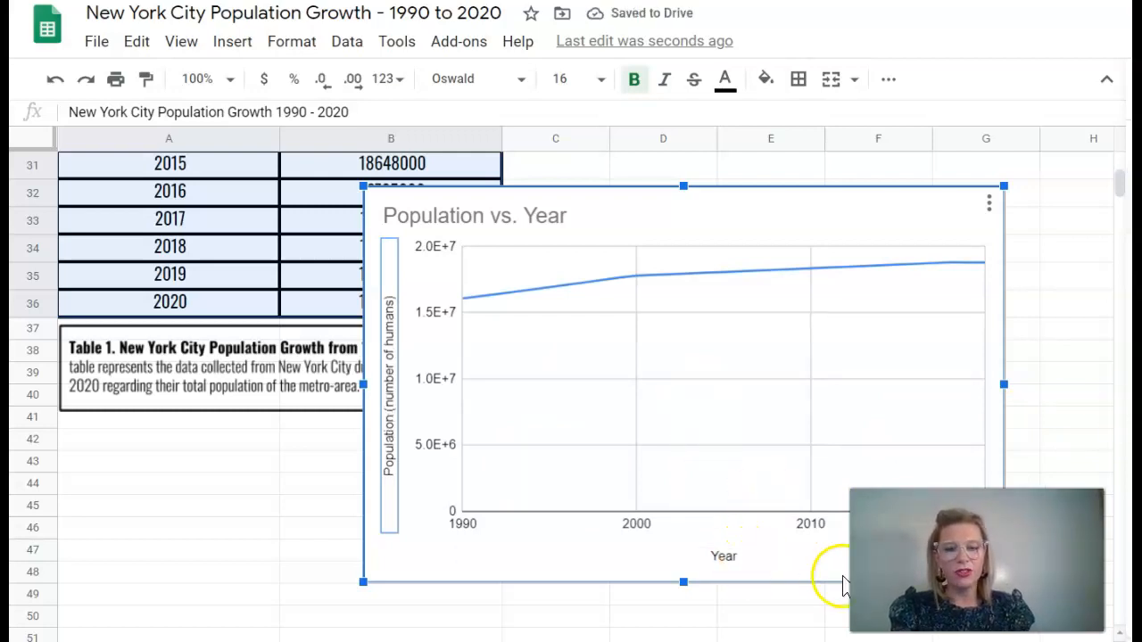
# Step: Change the chart title to "New York City Population Growth from 1990 to 2020" and make it bold, blue and centred
pyautogui.click(571, 216)
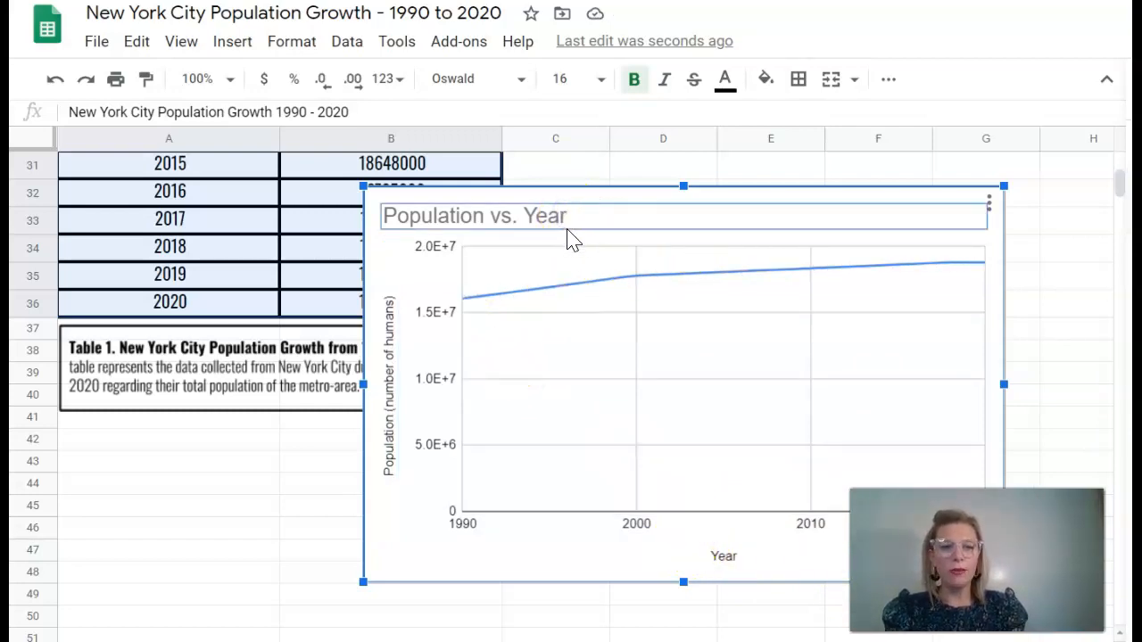
pyautogui.click(561, 219)
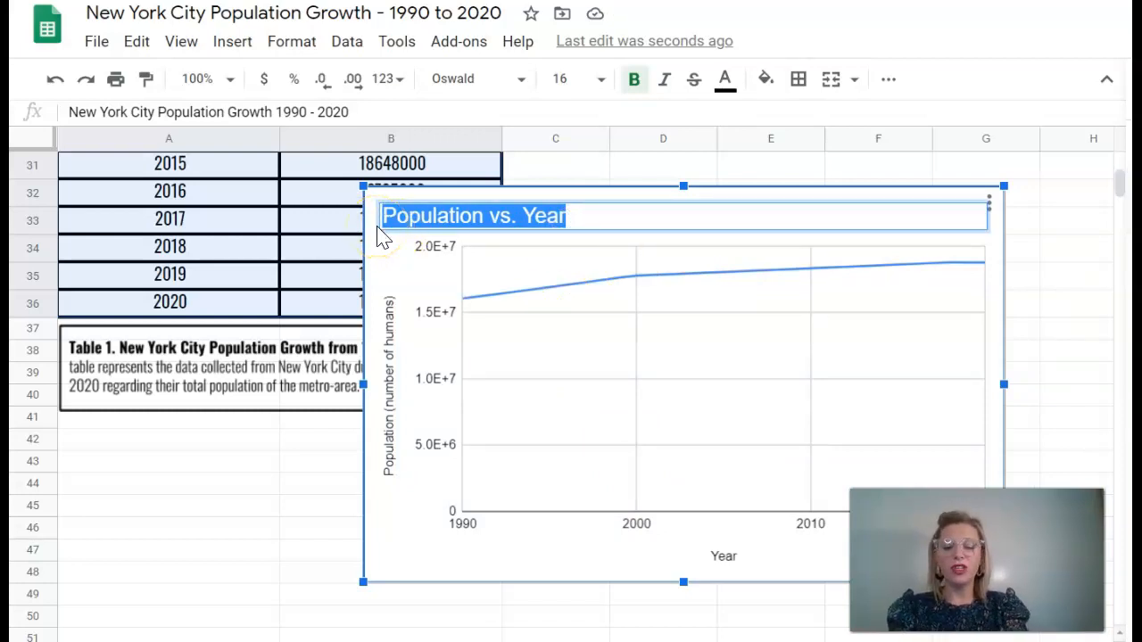
pyautogui.write('New York City Popu')
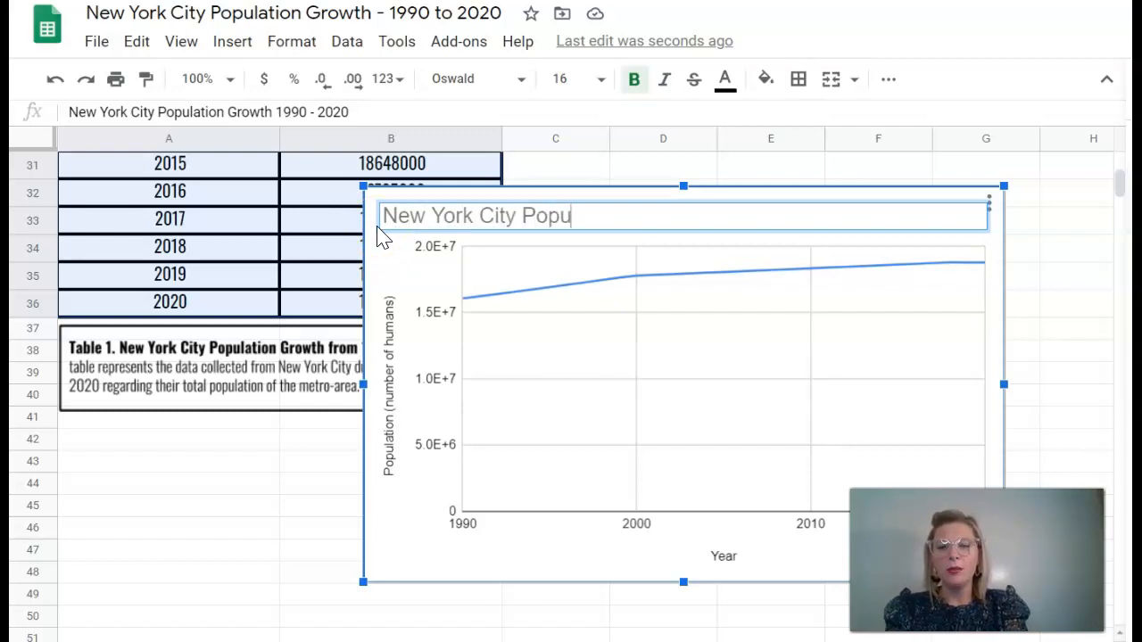
pyautogui.write('lation Growth from')
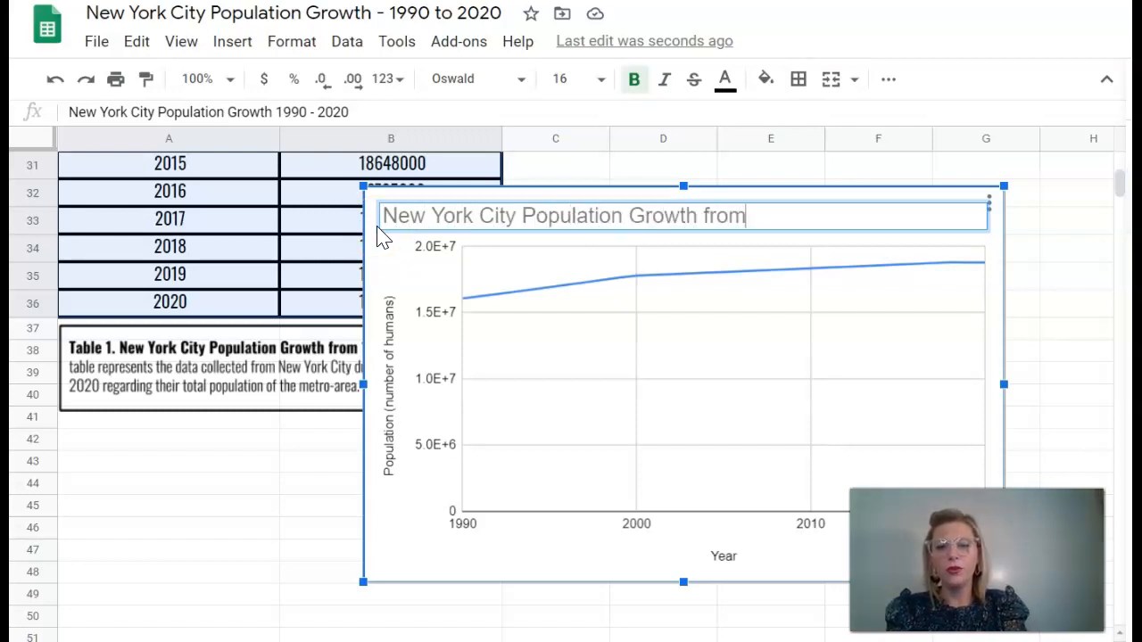
pyautogui.write(' 1990 to 2020')
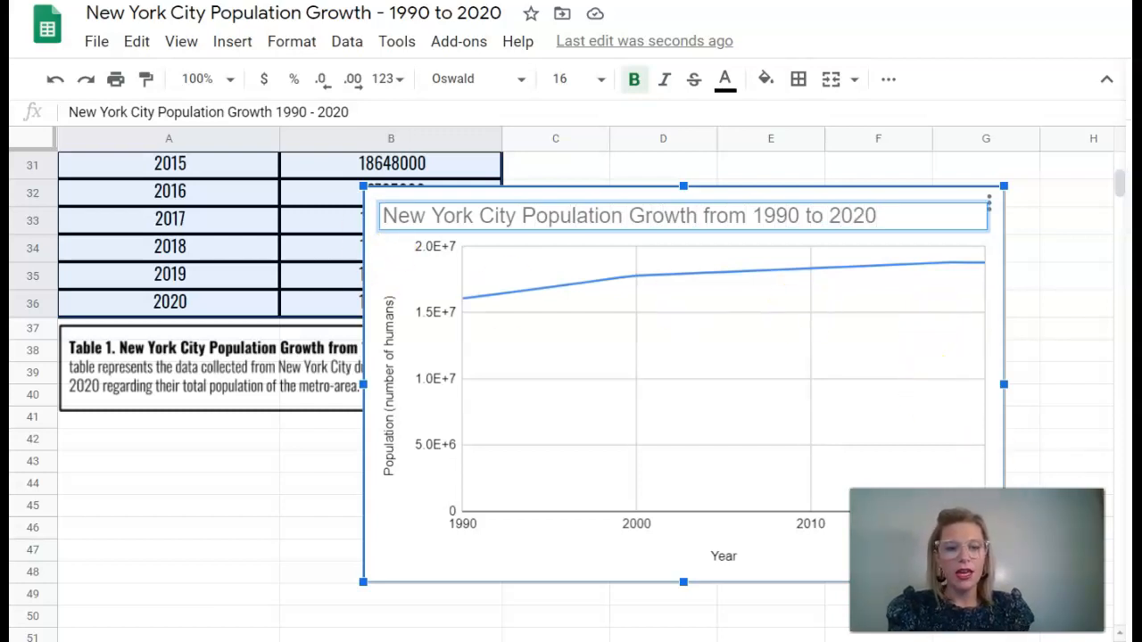
pyautogui.press('Return')
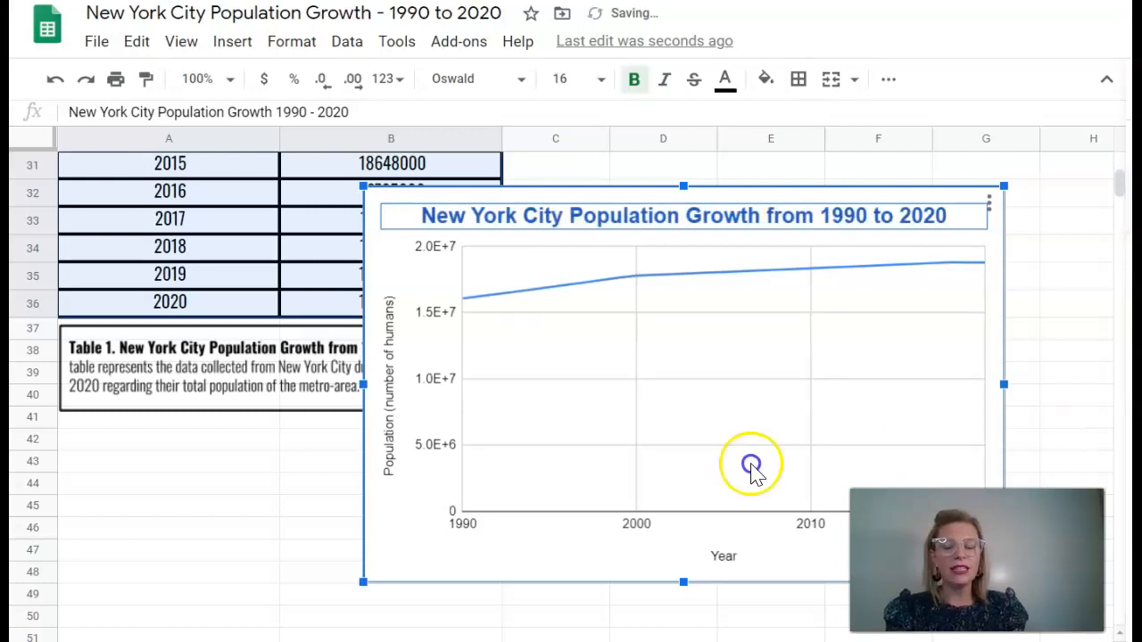
pyautogui.click(241, 582)
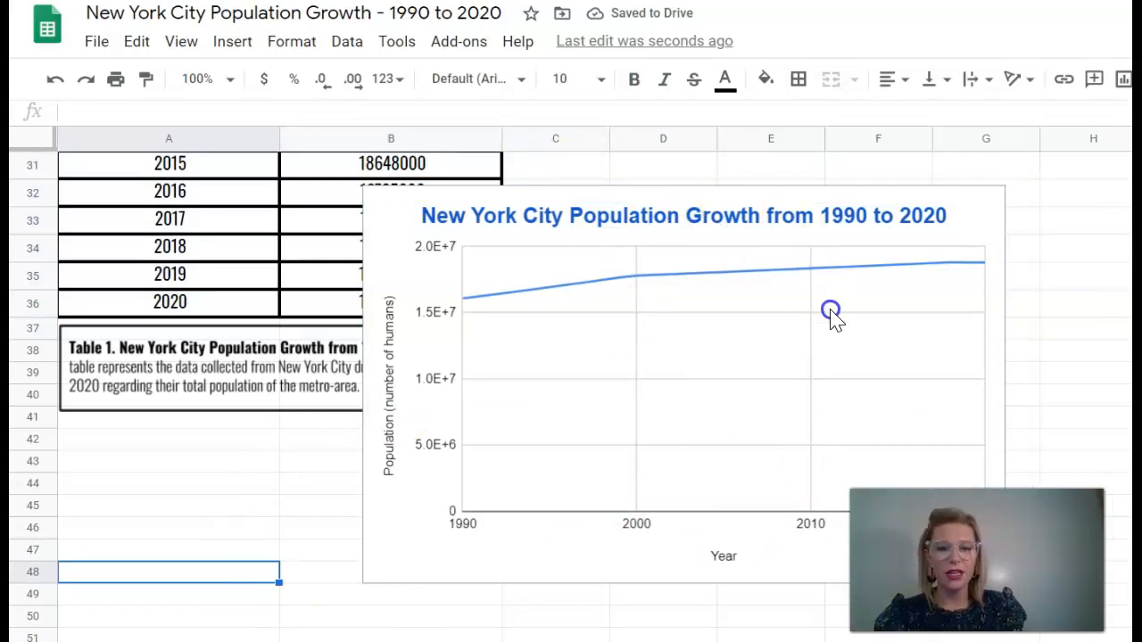
# Step: Move the chart beside the table, starting in column C and spanning about rows 10 to 25
pyautogui.scroll(3, 829, 312)
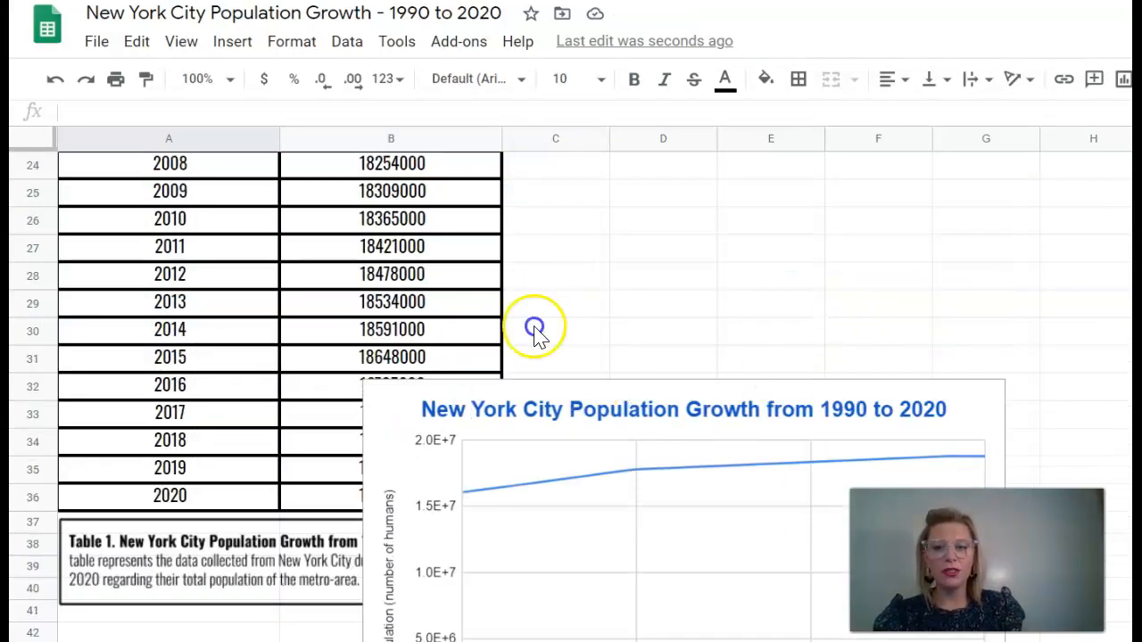
pyautogui.scroll(-2, 451, 442)
pyautogui.moveTo(703, 466); pyautogui.dragTo(890, 182)
pyautogui.scroll(3, 856, 357)
pyautogui.moveTo(836, 394); pyautogui.dragTo(830, 238)
pyautogui.scroll(4, 795, 465)
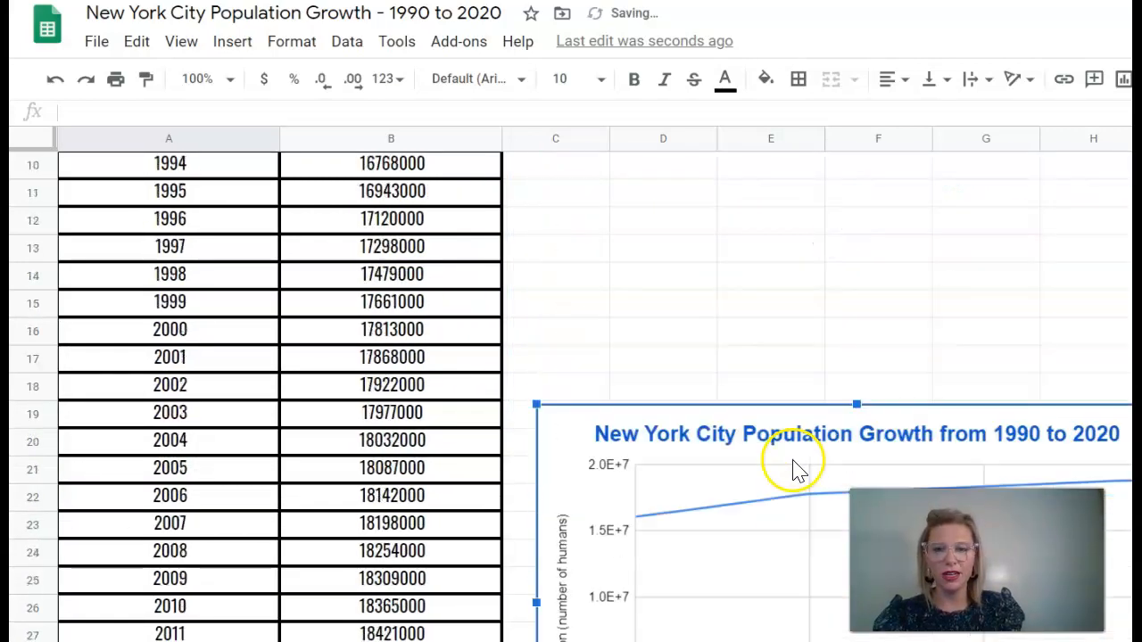
pyautogui.moveTo(752, 505); pyautogui.dragTo(754, 235)
pyautogui.scroll(2, 755, 402)
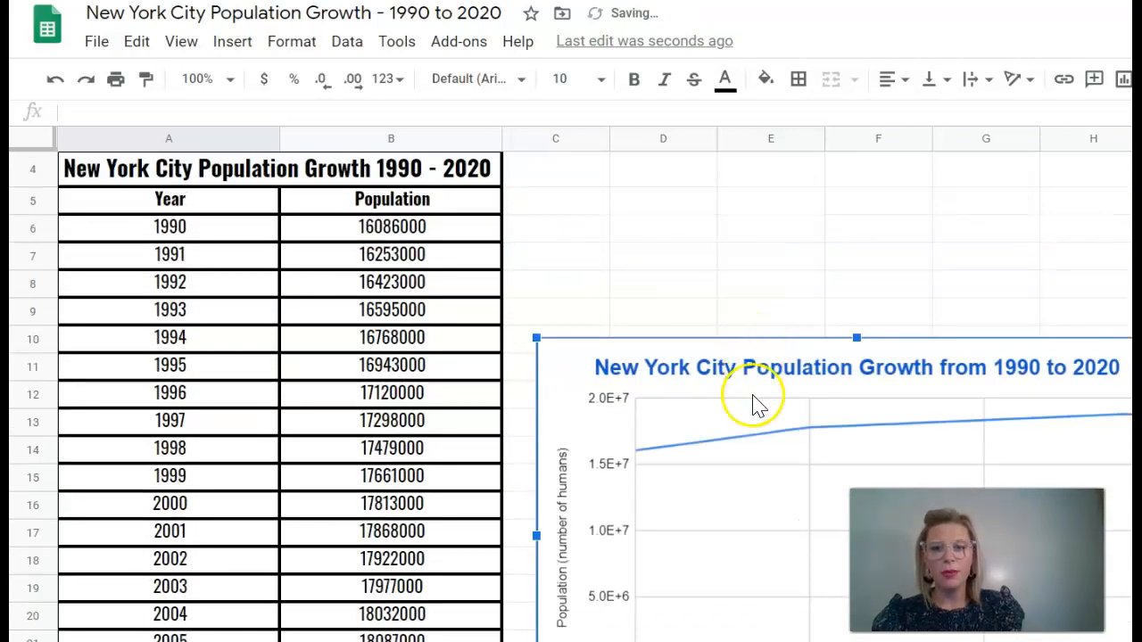
pyautogui.moveTo(735, 485)
pyautogui.mouseDown()
pyautogui.moveTo(722, 273)
pyautogui.moveTo(719, 469)
pyautogui.mouseUp()
pyautogui.scroll(-4, 721, 455)
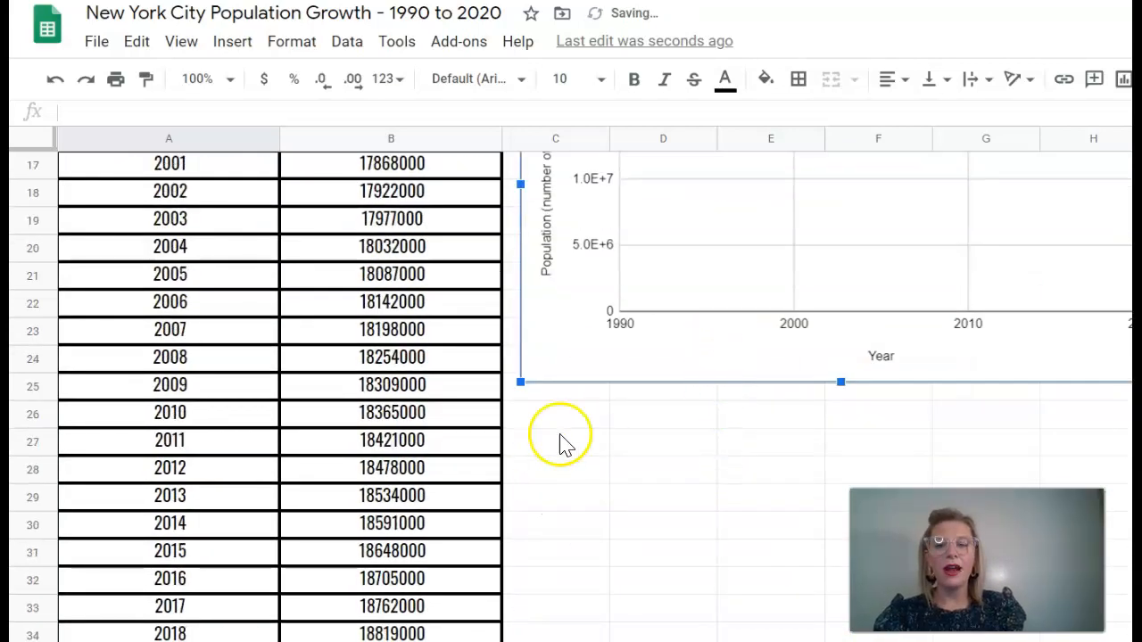
pyautogui.scroll(-4, 500, 491)
pyautogui.click(425, 446)
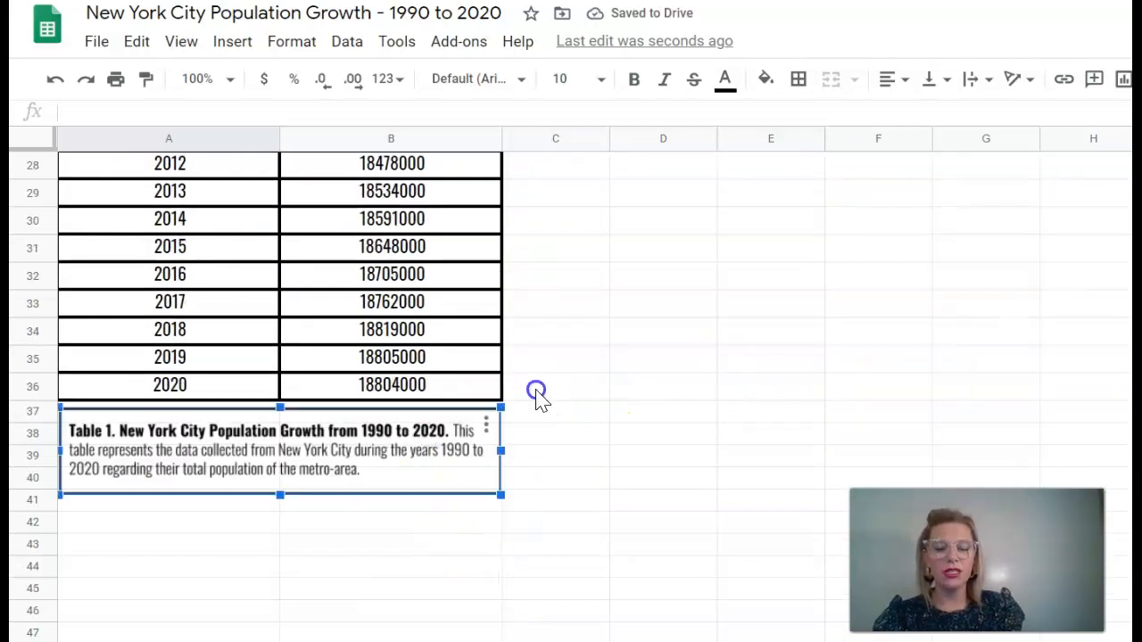
pyautogui.scroll(6, 540, 406)
pyautogui.scroll(-1, 837, 412)
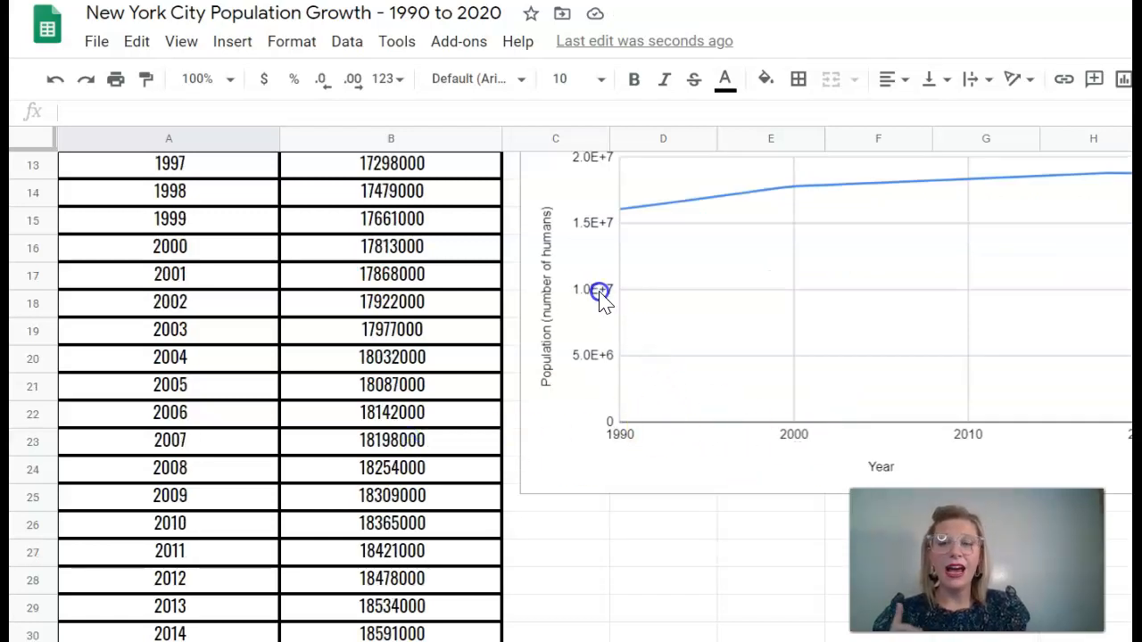
# Step: Insert a drawing with a text box reading "Figure 1. Line graph of the New York City population growth from 1990 to 2020."
pyautogui.click(302, 45)
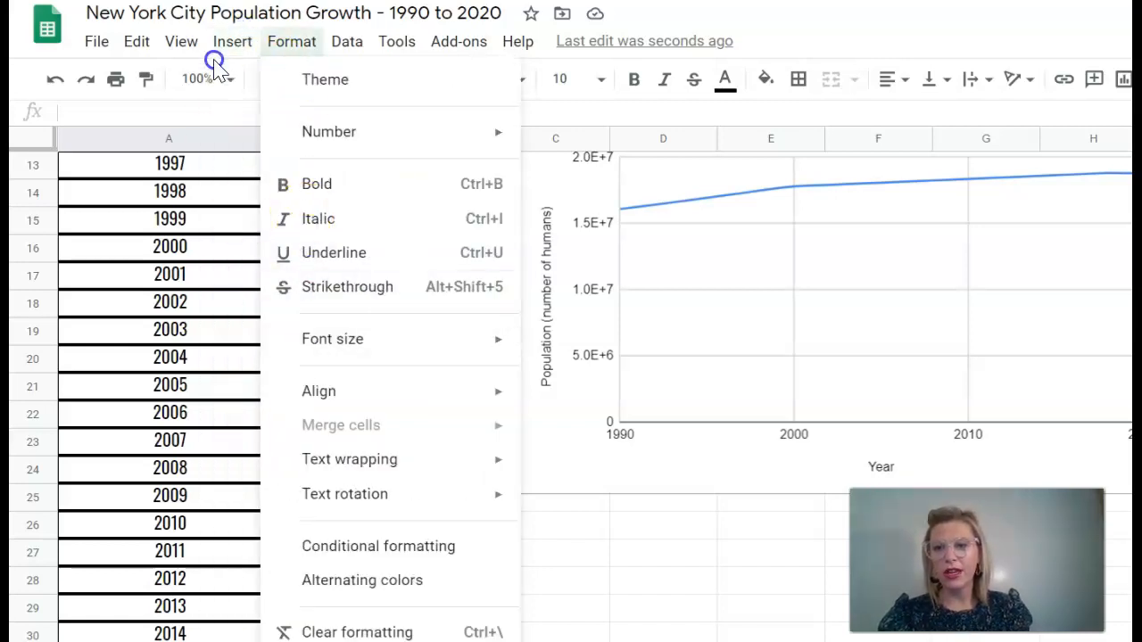
pyautogui.moveTo(231, 42)
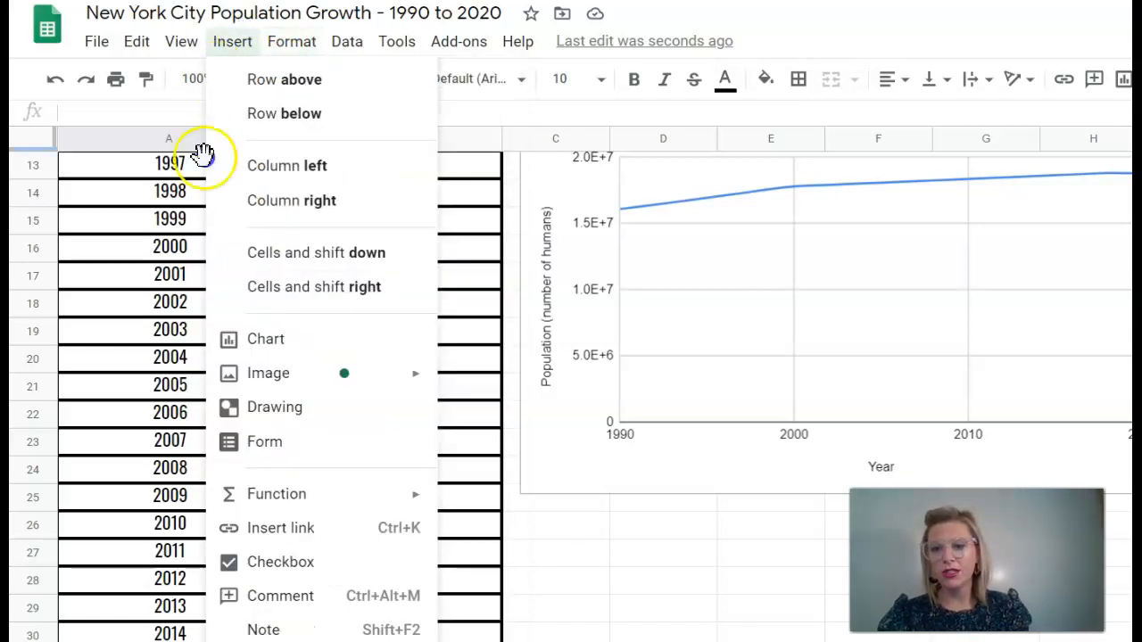
pyautogui.click(299, 408)
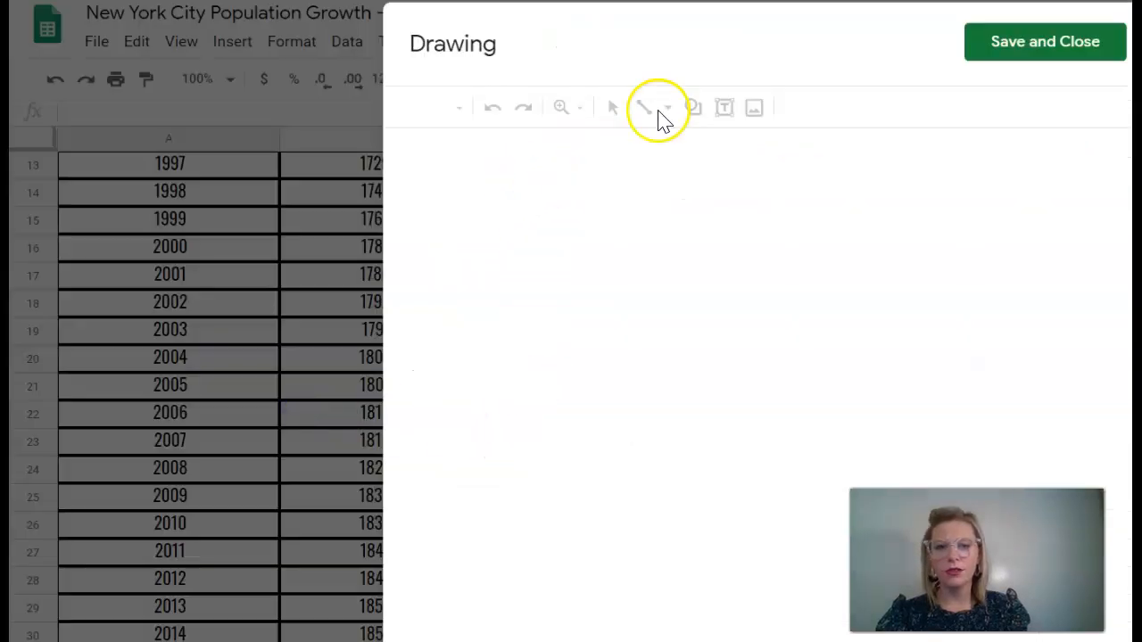
pyautogui.click(725, 108)
pyautogui.moveTo(538, 206); pyautogui.dragTo(912, 338)
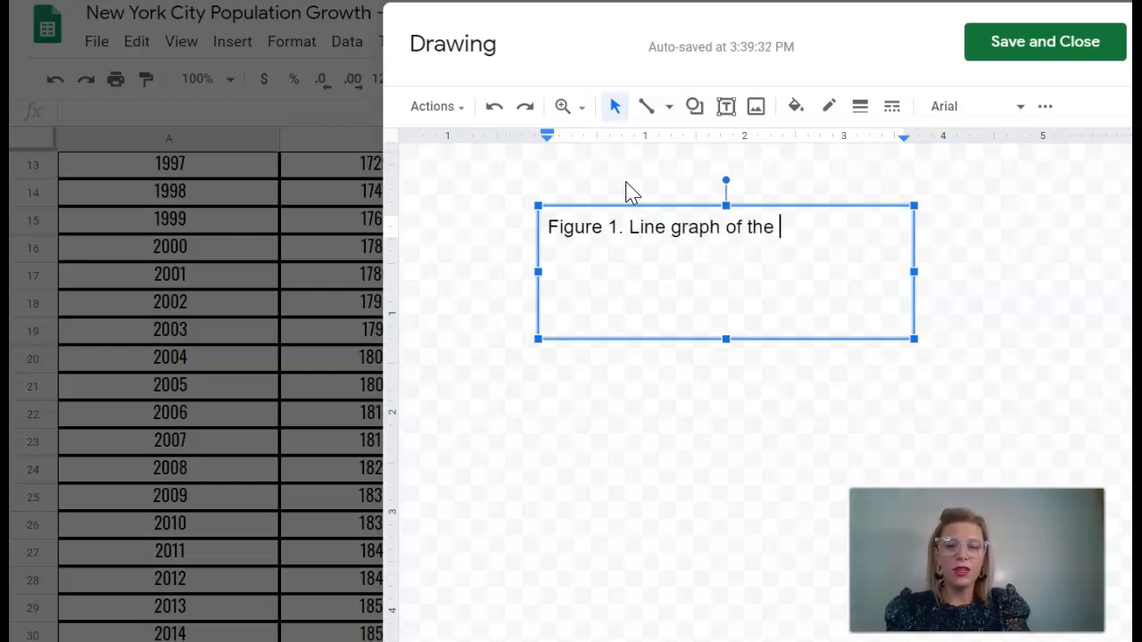
pyautogui.write('P')
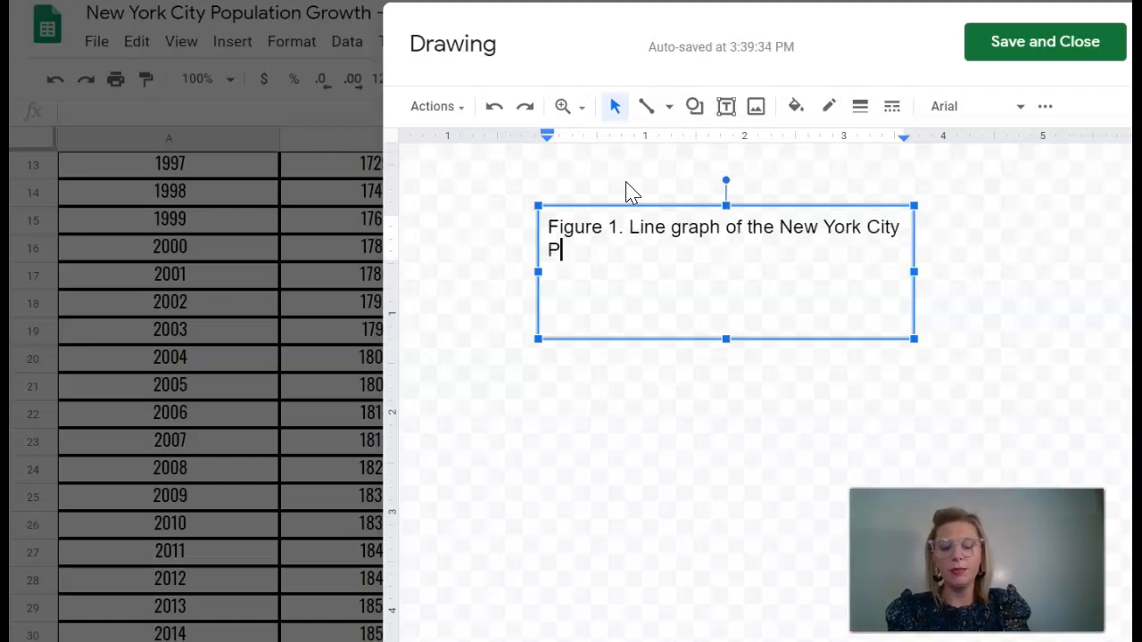
pyautogui.write('o')
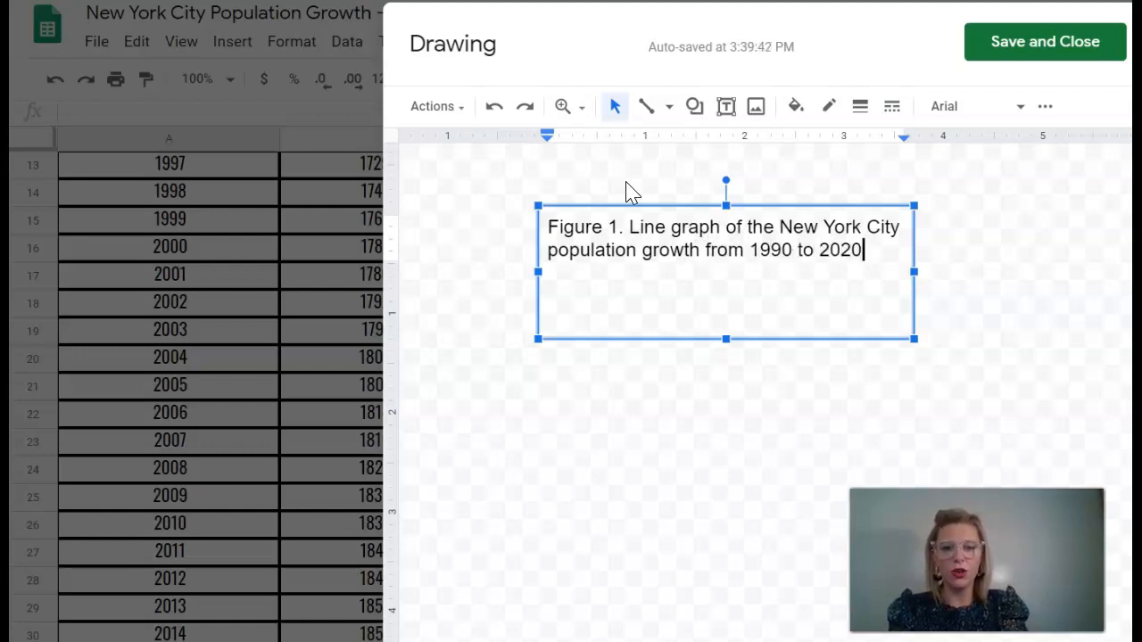
# Step: Give the figure caption's text box a 2px border and save the drawing into the sheet
pyautogui.click(860, 106)
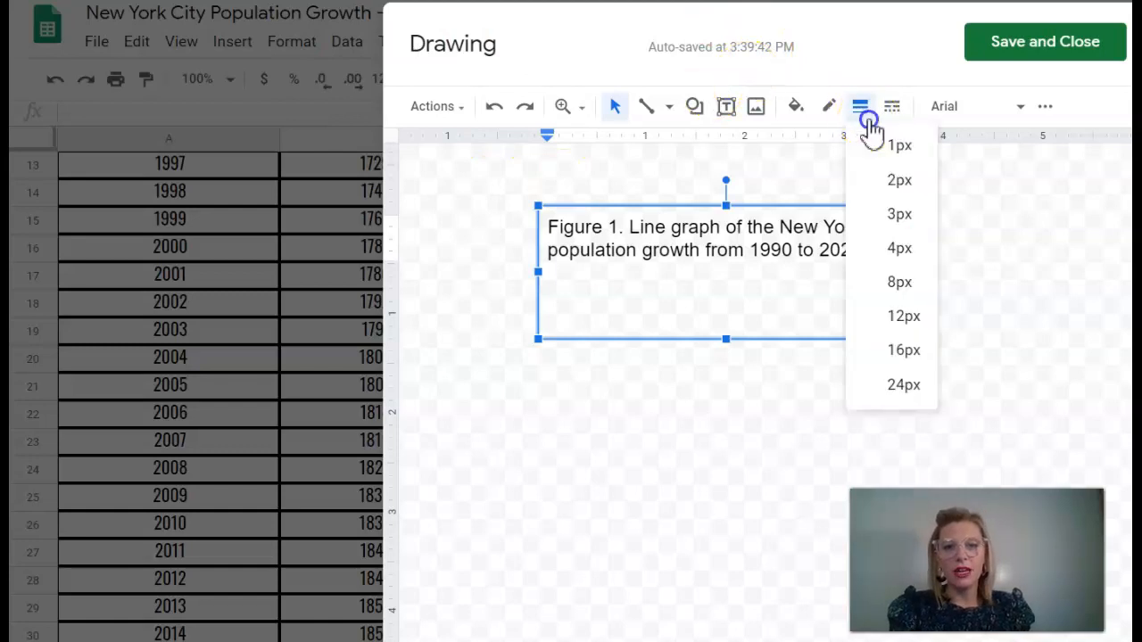
pyautogui.click(883, 185)
pyautogui.click(1049, 45)
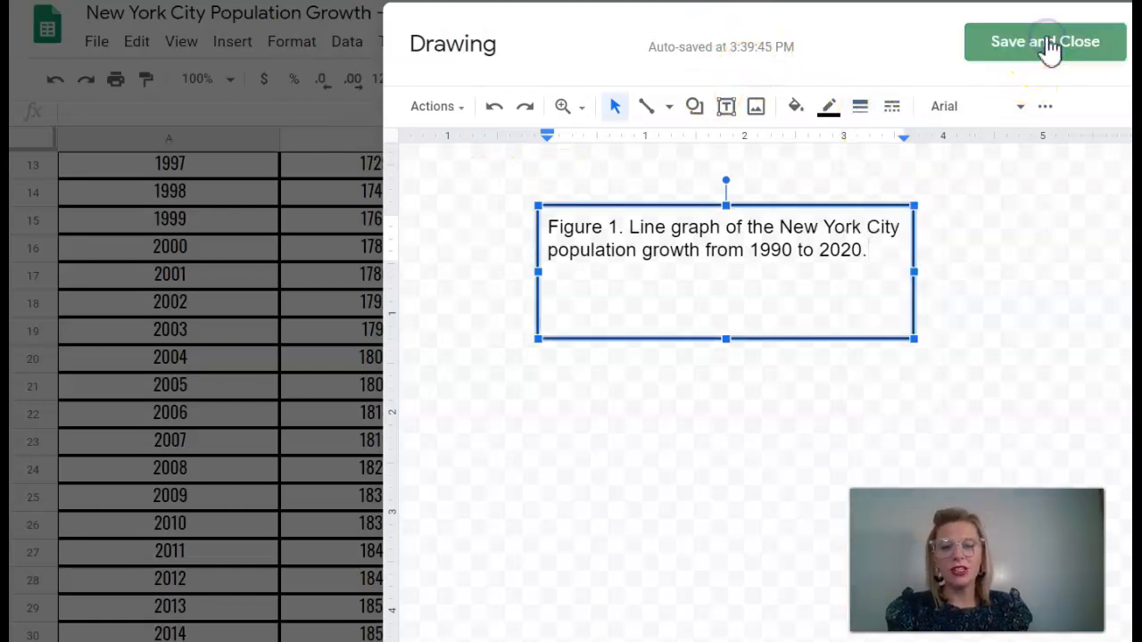
# Step: Move the Figure 1 caption box directly below the line chart, starting in column D at row 25
pyautogui.scroll(4, 615, 392)
pyautogui.scroll(-9, 553, 366)
pyautogui.scroll(-4, 464, 332)
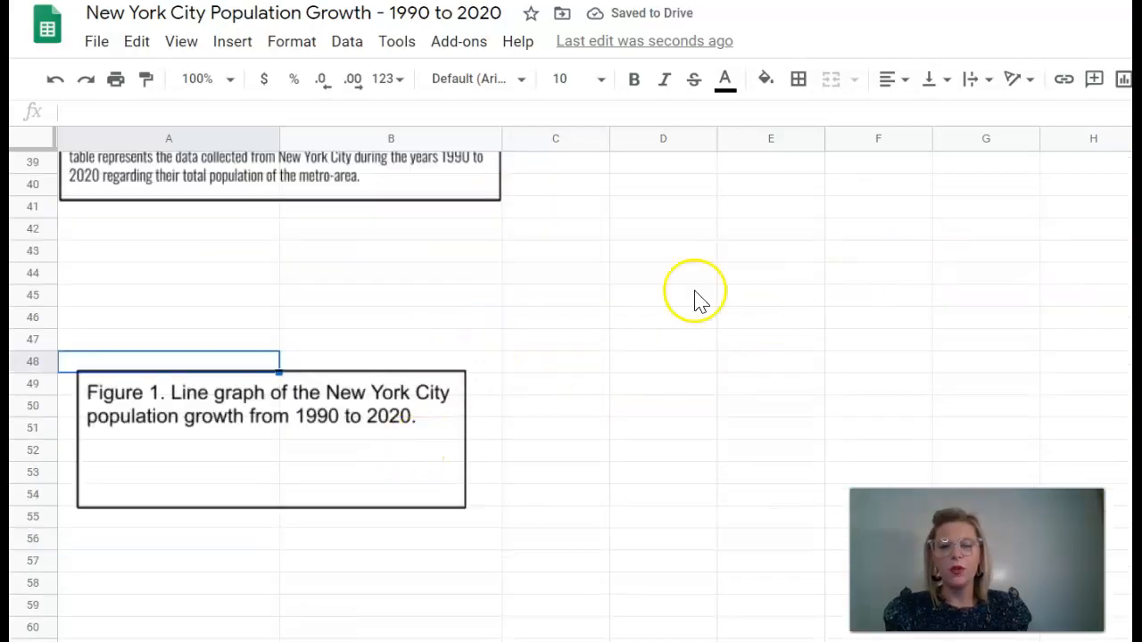
pyautogui.click(369, 410)
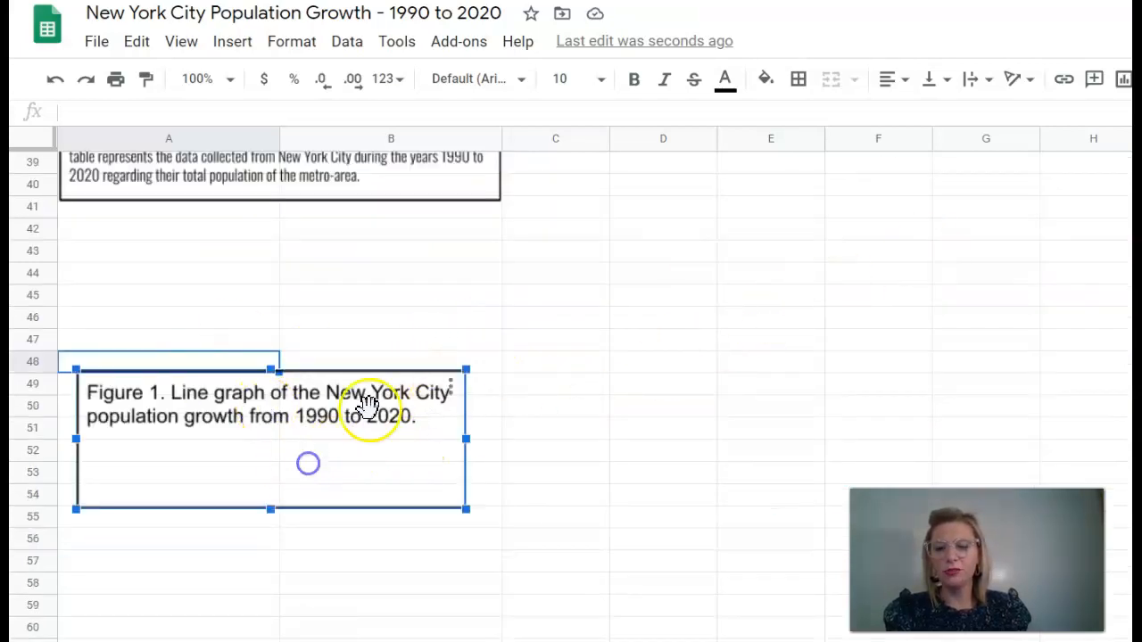
pyautogui.moveTo(280, 410); pyautogui.dragTo(969, 175)
pyautogui.scroll(4, 870, 393)
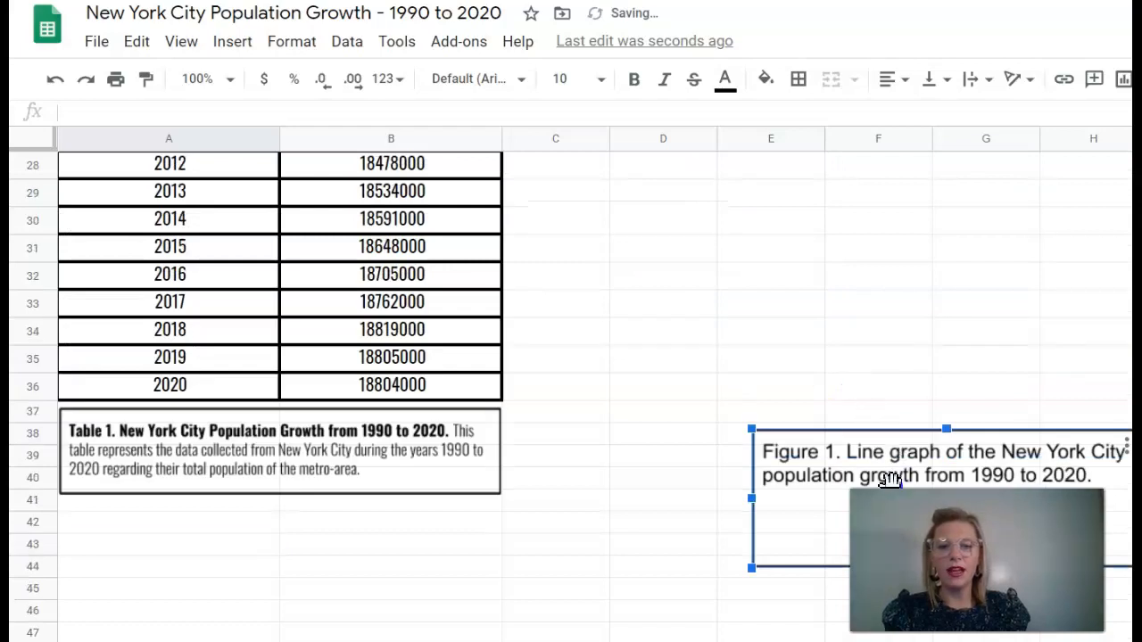
pyautogui.moveTo(884, 439); pyautogui.dragTo(752, 136)
pyautogui.scroll(5, 790, 408)
pyautogui.scroll(-2, 748, 384)
pyautogui.moveTo(739, 355); pyautogui.dragTo(821, 378)
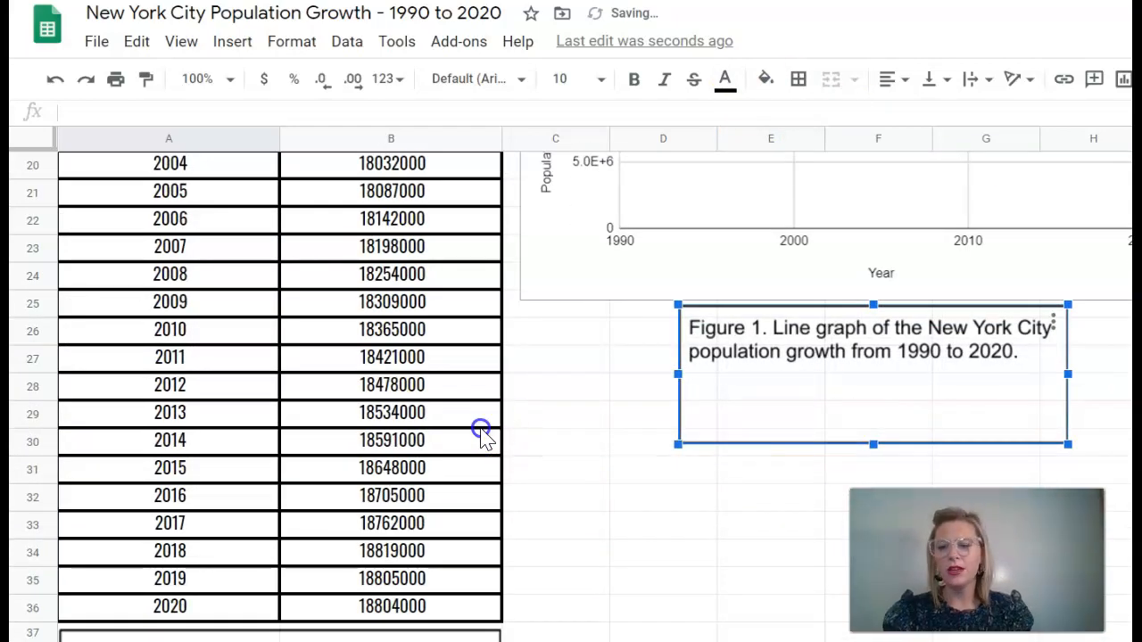